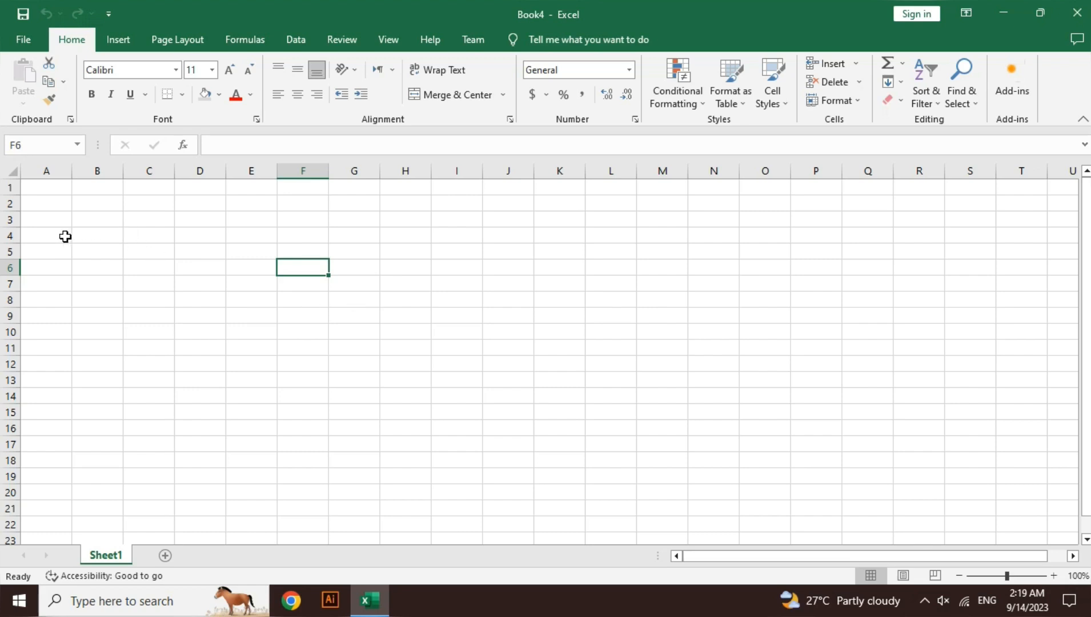
# Build the header row in rows 4–5 by merging and centering B4:C5, repeating that block across to column G, and merging H4:J5.
pyautogui.moveTo(79, 236); pyautogui.dragTo(146, 246)
pyautogui.click(131, 246)
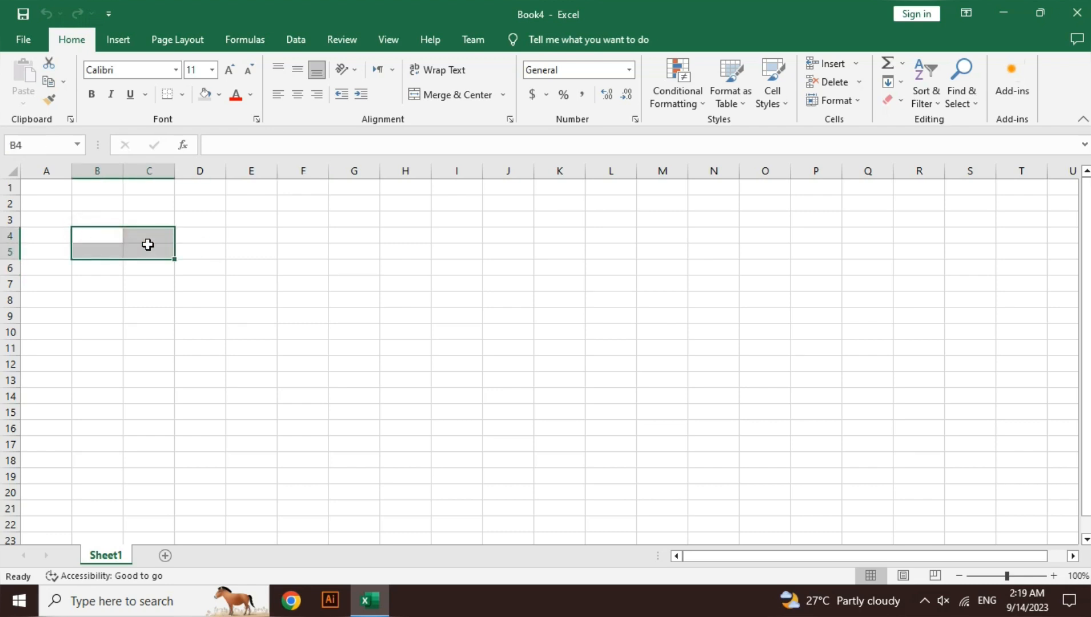
pyautogui.click(456, 97)
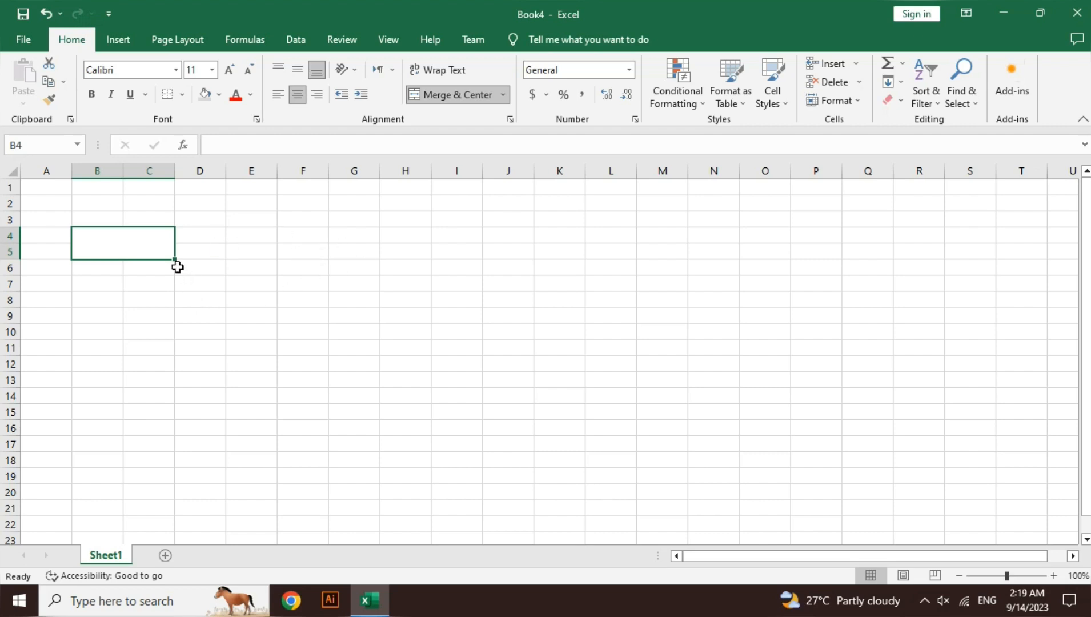
pyautogui.moveTo(176, 260); pyautogui.dragTo(358, 258)
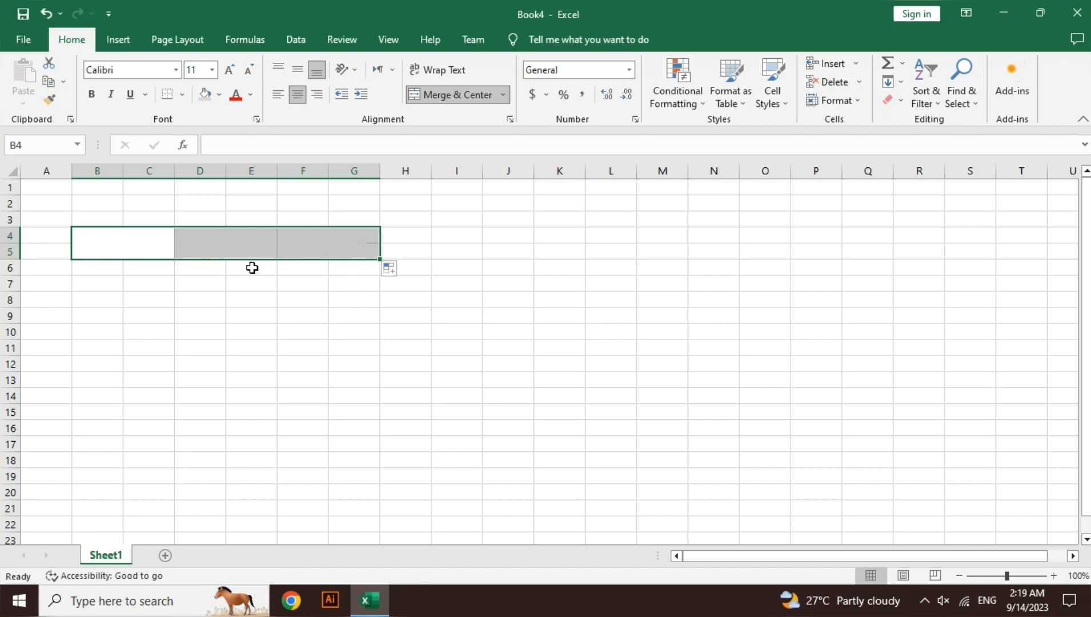
pyautogui.moveTo(415, 236); pyautogui.dragTo(490, 254)
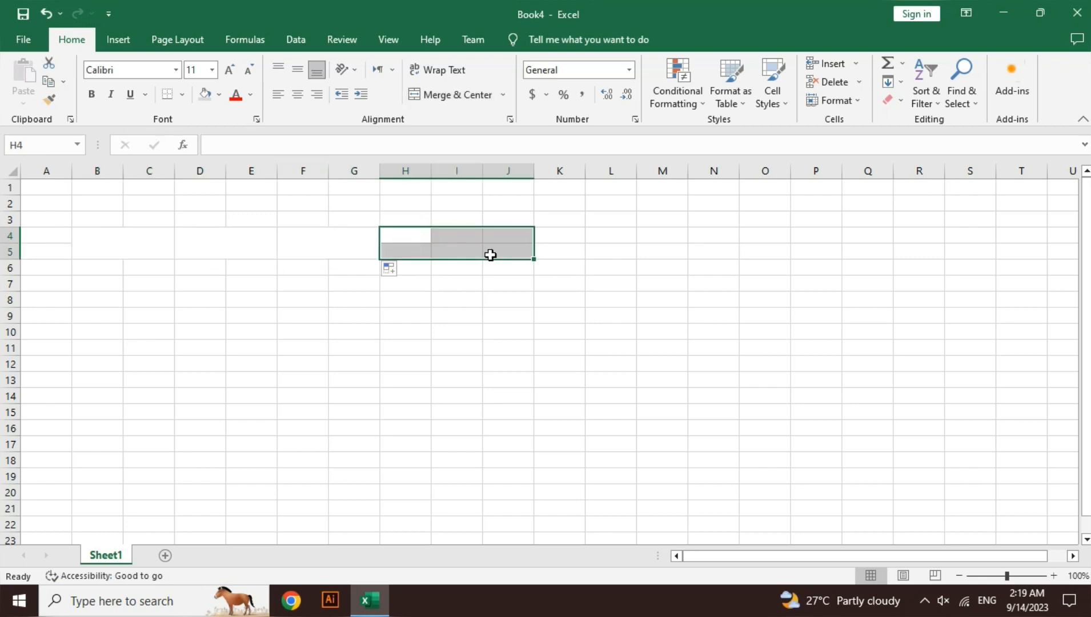
pyautogui.click(455, 94)
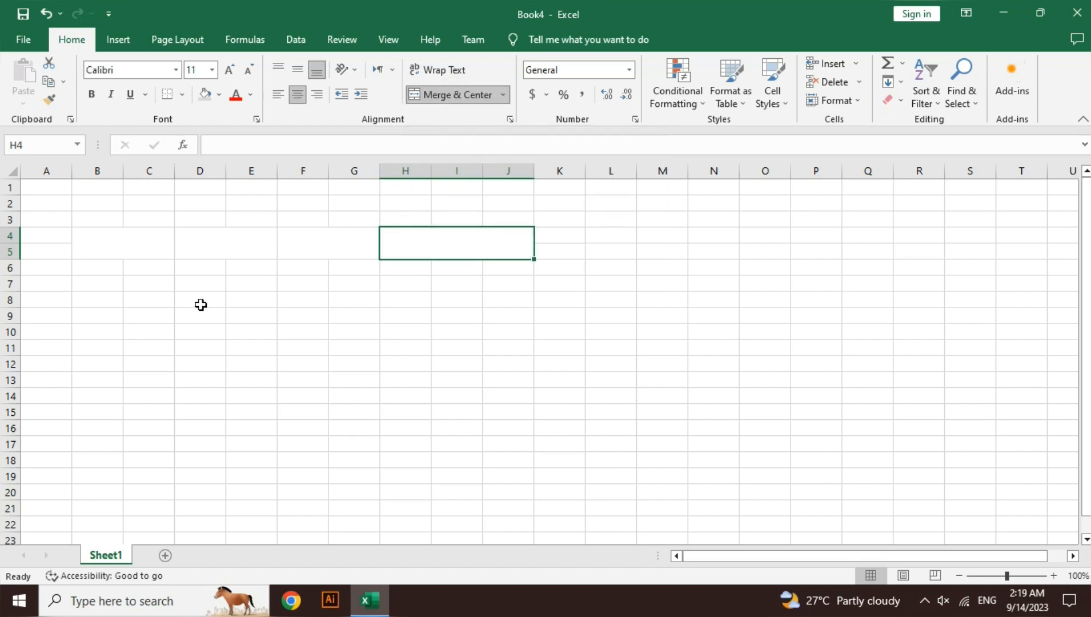
# Merge and center rows 6–11 as one tall cell in each column from B to G, and as a single block across H6:J11.
pyautogui.click(100, 330)
pyautogui.press('Up')
pyautogui.press('Up')
pyautogui.press('Up')
pyautogui.press('Up')
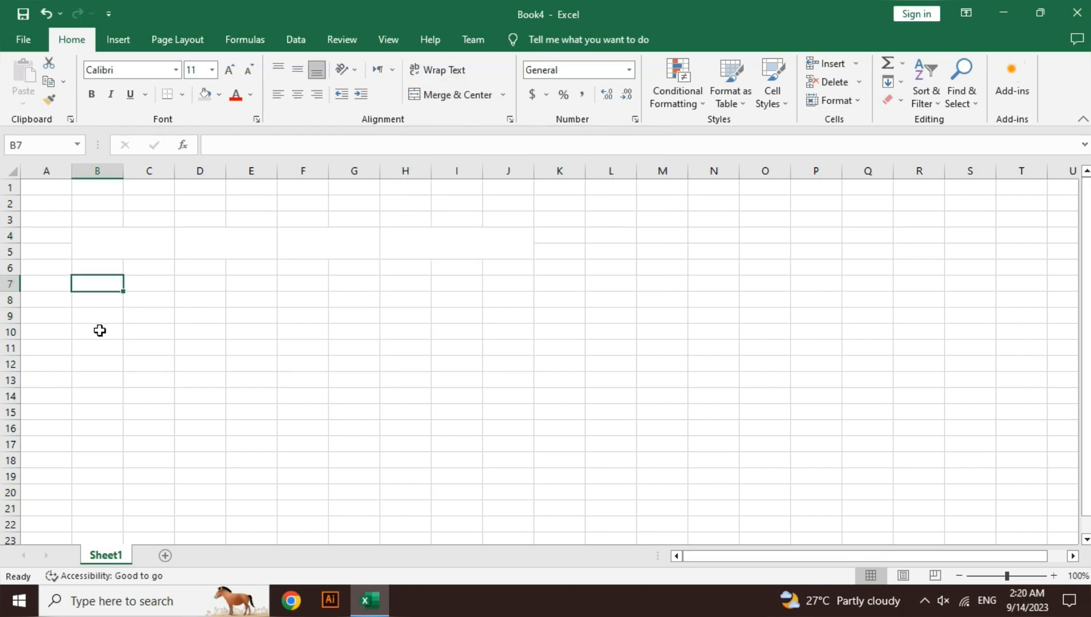
pyautogui.hotkey('shift', 'Down')
pyautogui.hotkey('shift', 'Down')
pyautogui.hotkey('shift', 'Down')
pyautogui.hotkey('shift', 'Down')
pyautogui.hotkey('shift', 'Down')
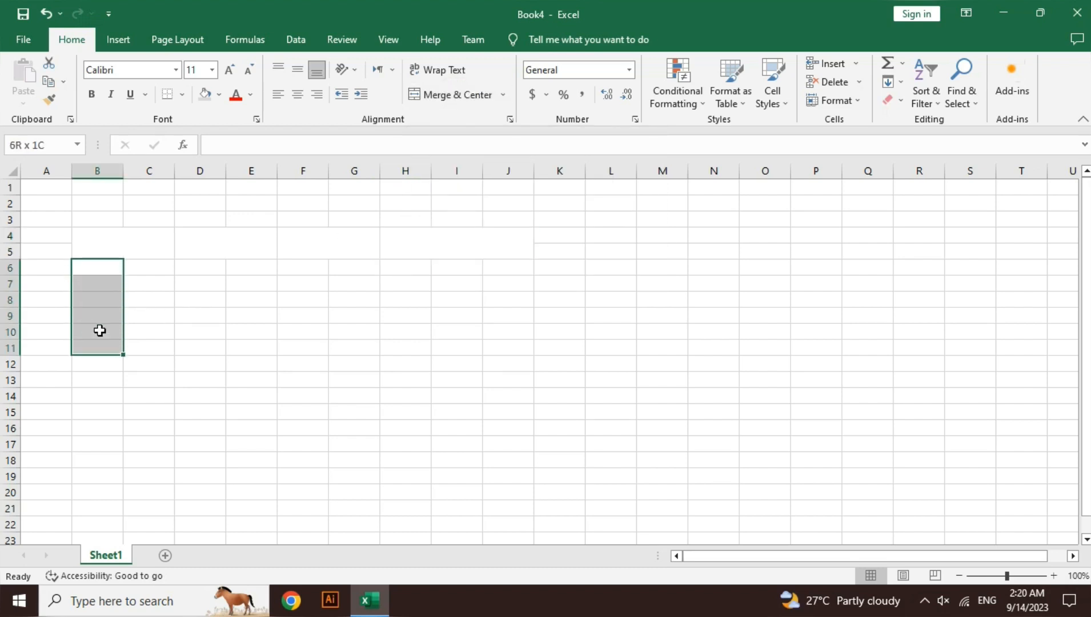
pyautogui.click(454, 95)
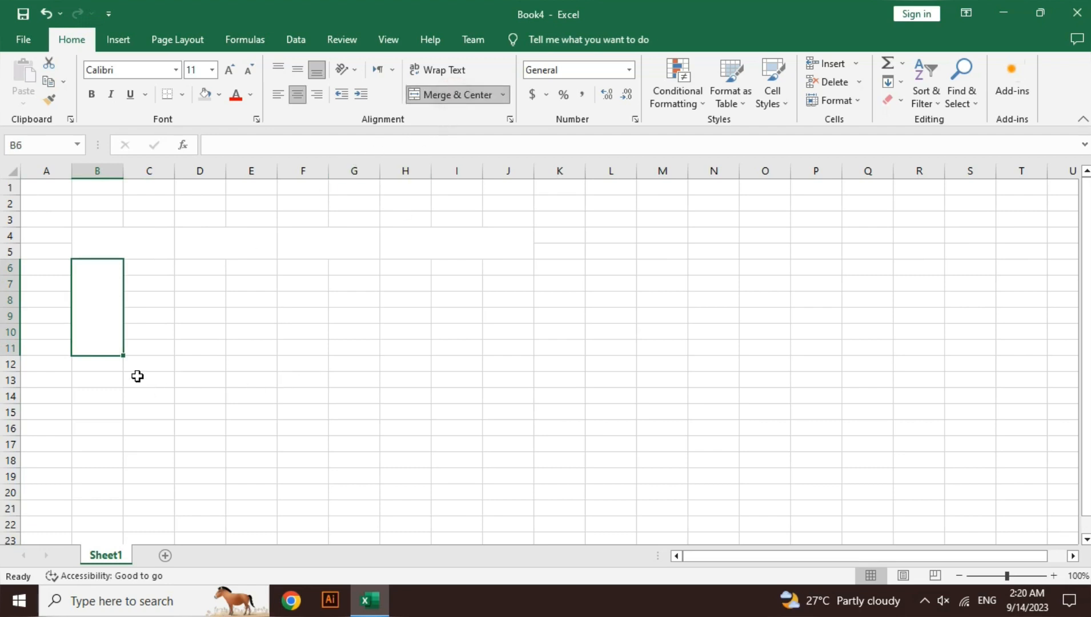
pyautogui.moveTo(123, 356); pyautogui.dragTo(387, 369)
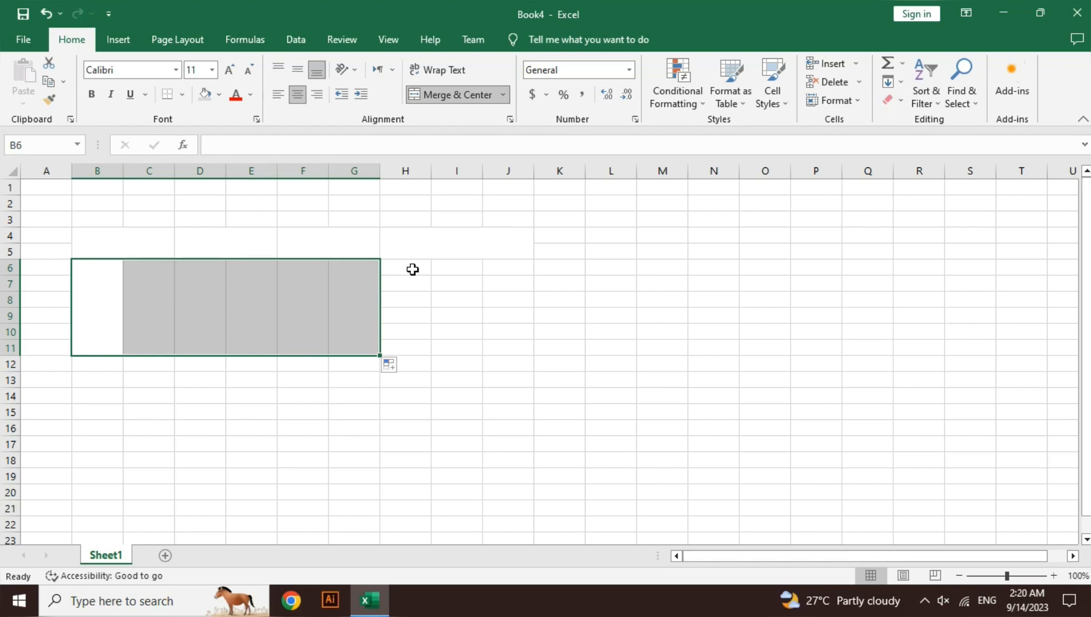
pyautogui.moveTo(412, 269); pyautogui.dragTo(522, 356)
pyautogui.click(474, 98)
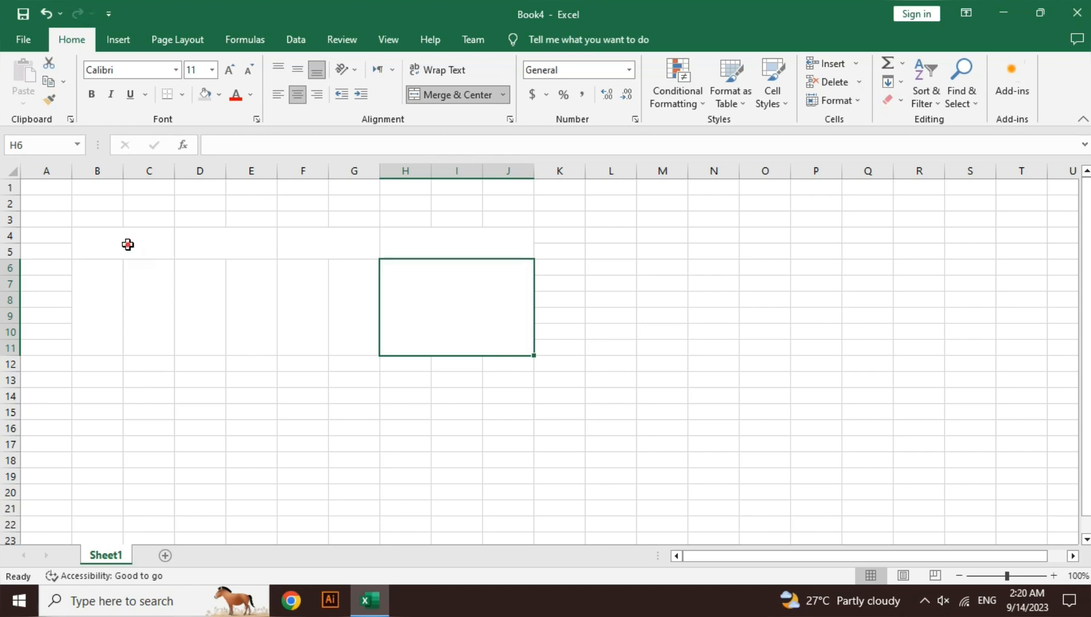
# Apply medium-thick solid outline and inside borders to the whole merged table in B4:J11.
pyautogui.moveTo(127, 244); pyautogui.dragTo(436, 319)
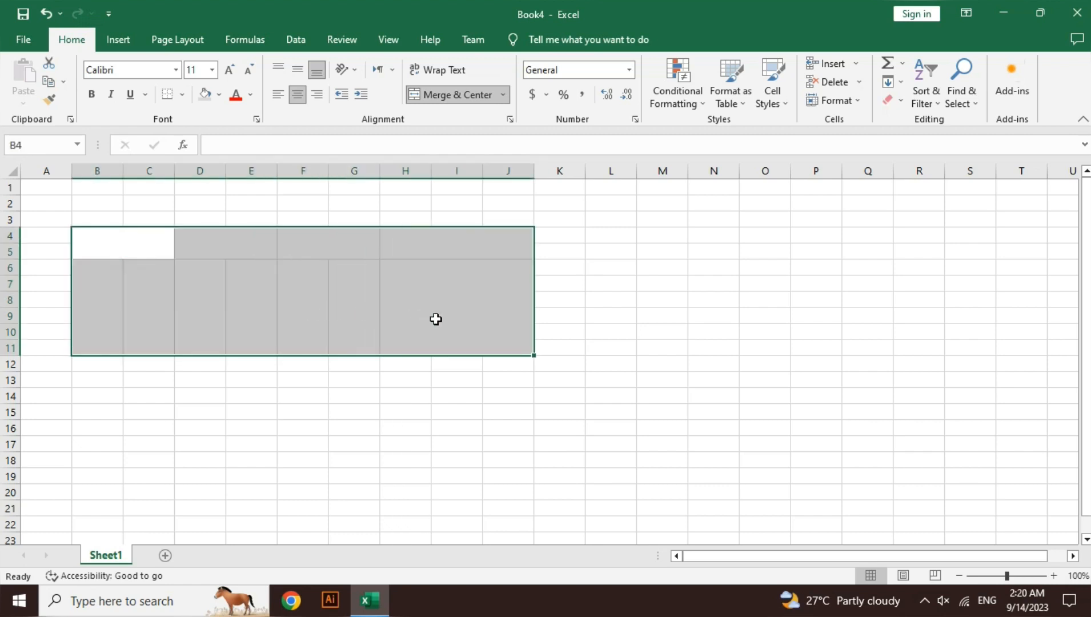
pyautogui.click(183, 95)
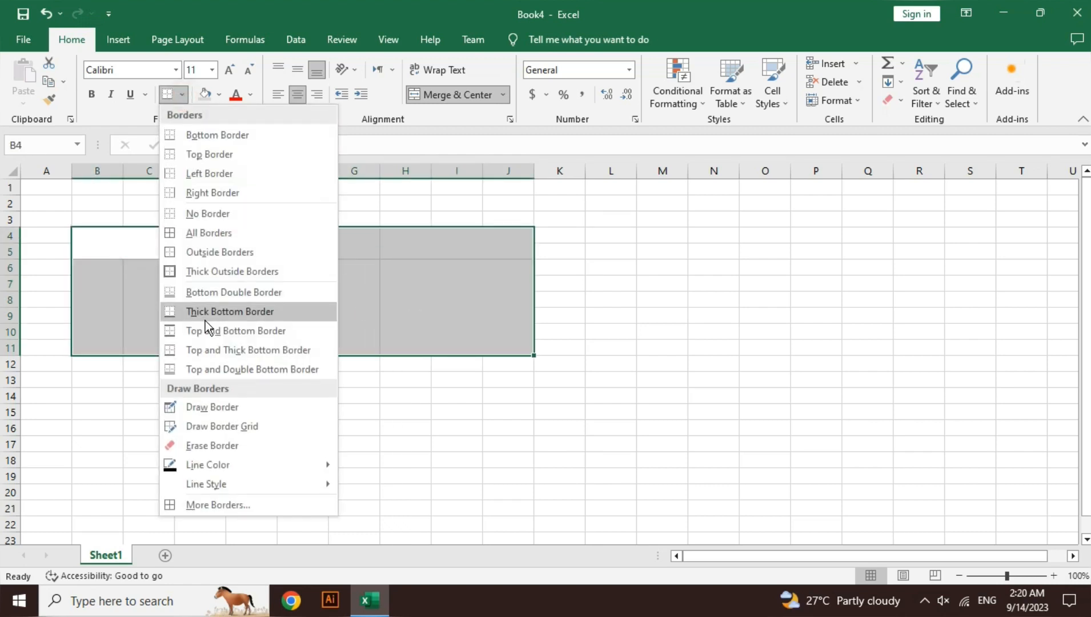
pyautogui.click(236, 504)
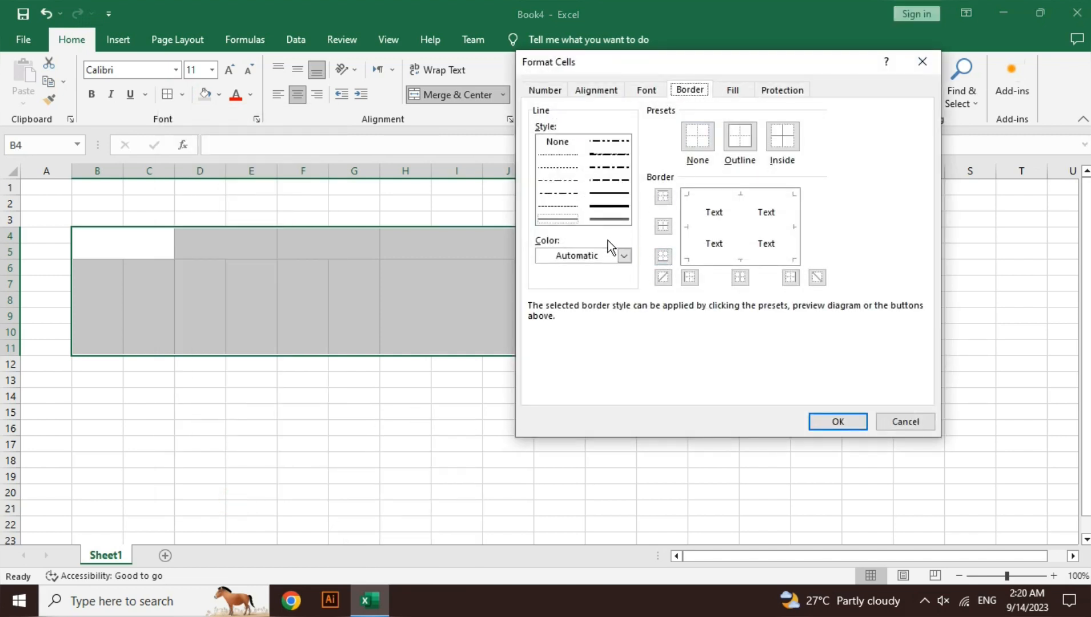
pyautogui.click(617, 192)
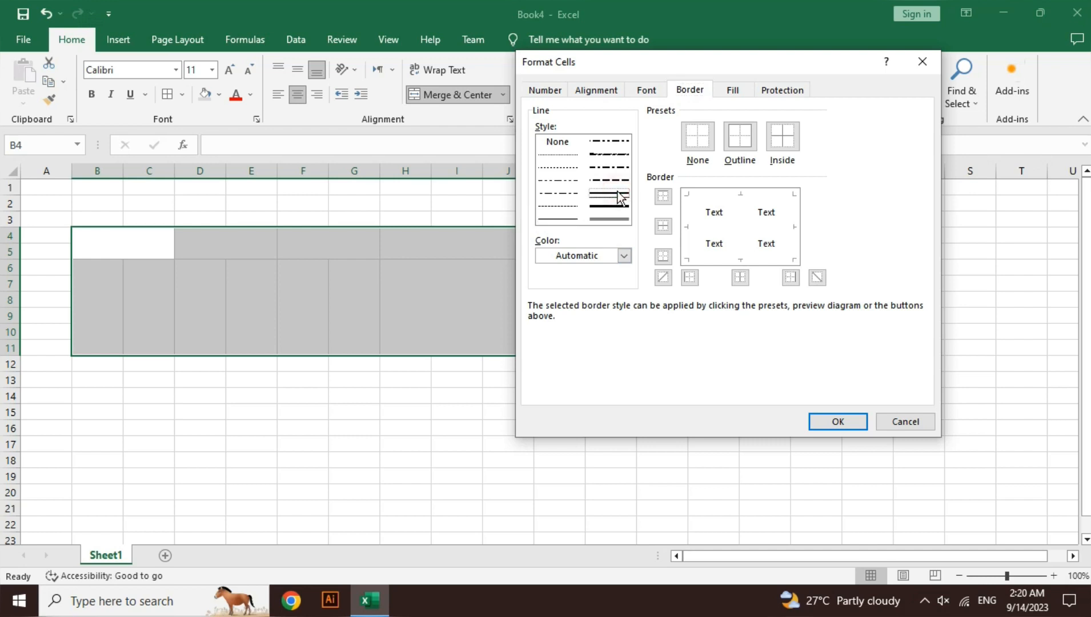
pyautogui.click(738, 150)
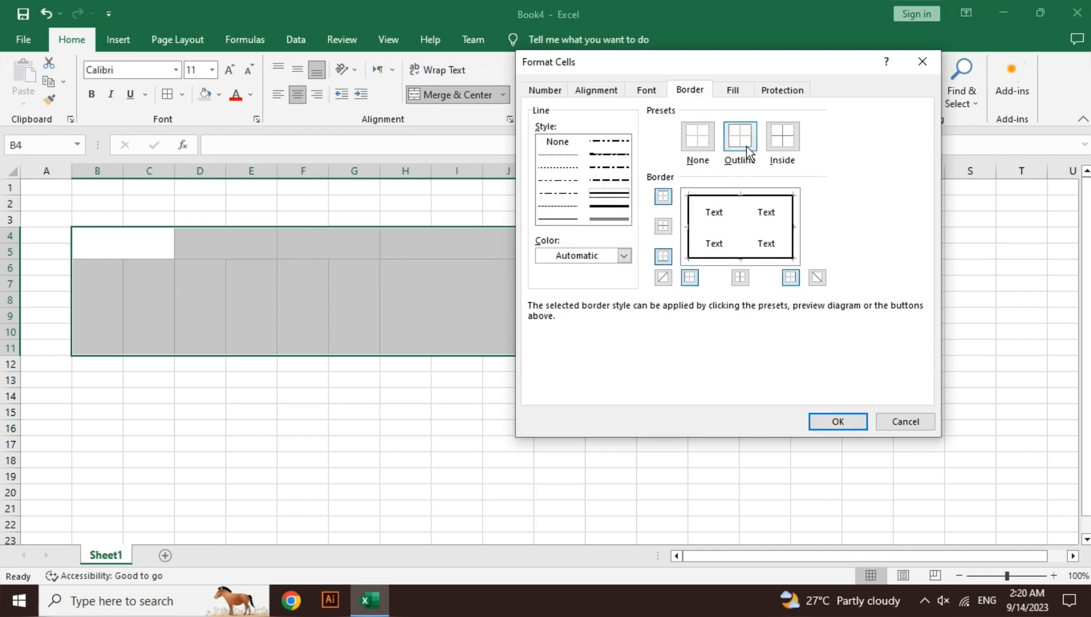
pyautogui.click(782, 142)
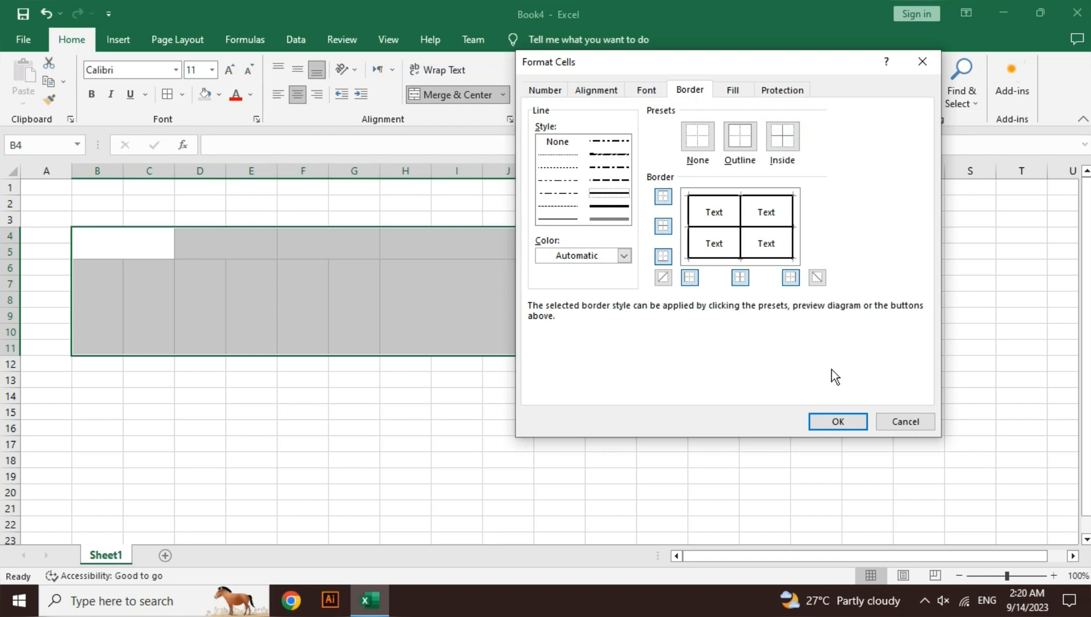
pyautogui.click(838, 421)
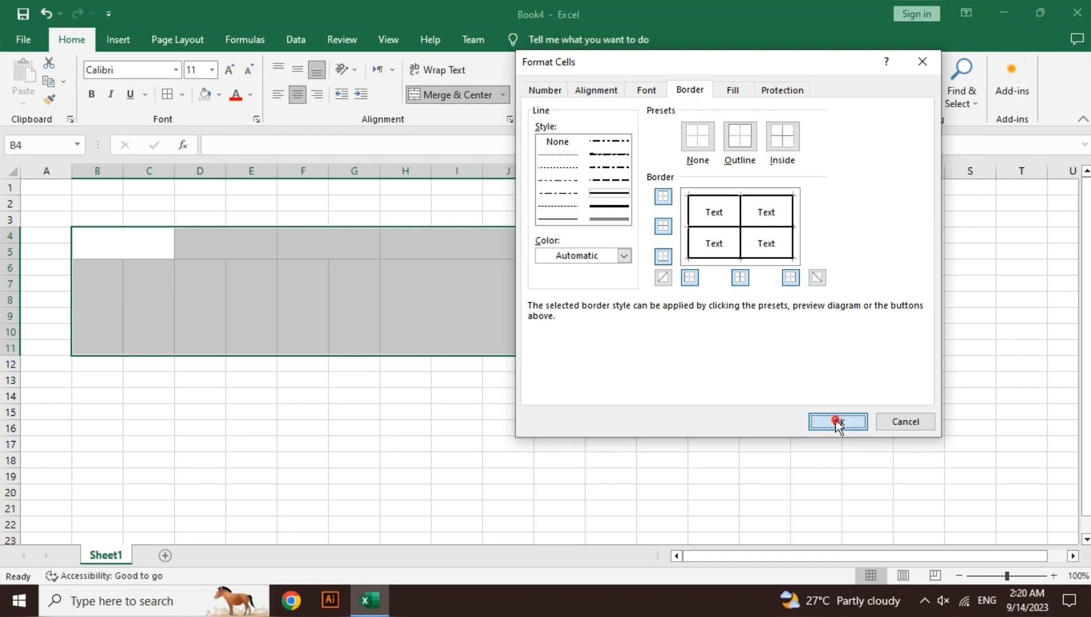
# Enter the headings COUNTRY, MOTOR, MODEL and COMPANY, with PAKISTAN, INDIA, CDI, HERO, 2023, 2023 and DEWAN in the cells below.
pyautogui.click(150, 247)
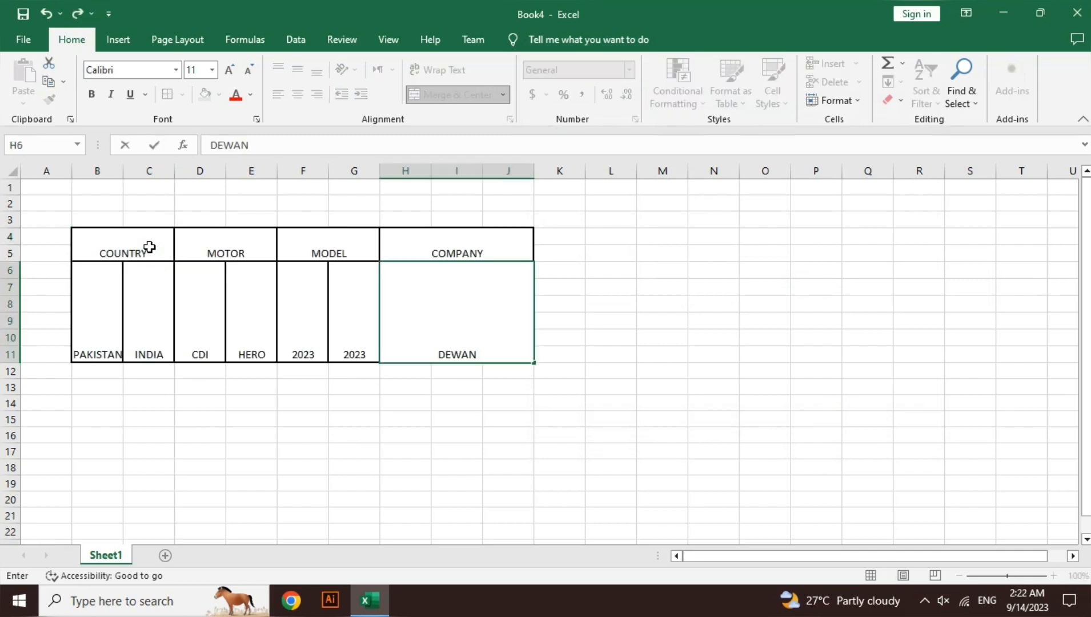
pyautogui.press('Return')
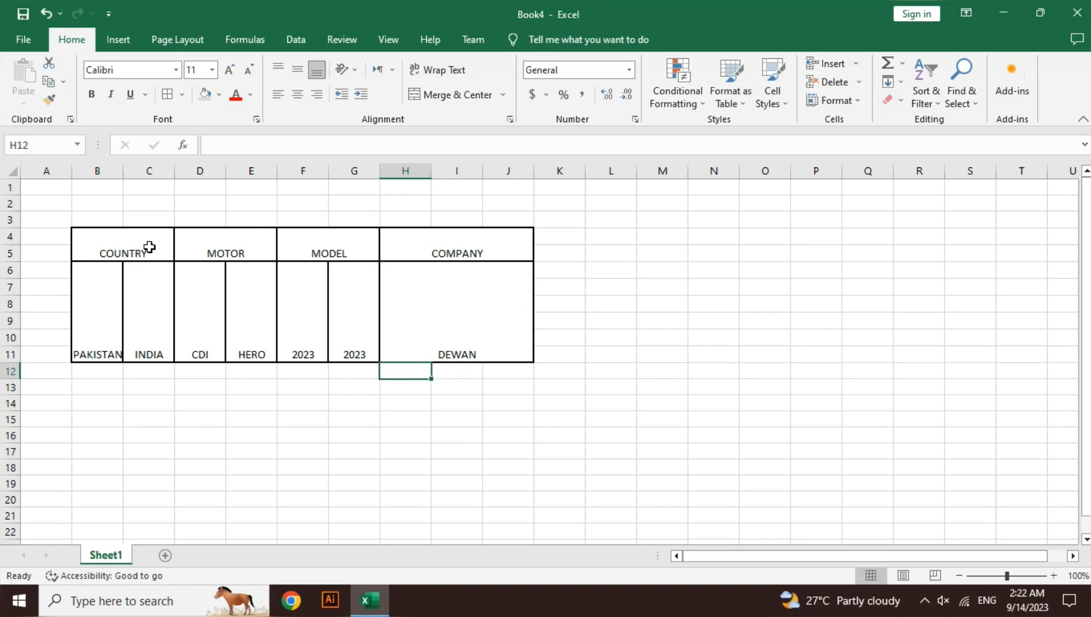
# Middle-align all text in the table B4:J11 vertically and increase its font size to 14.
pyautogui.moveTo(128, 244); pyautogui.dragTo(417, 316)
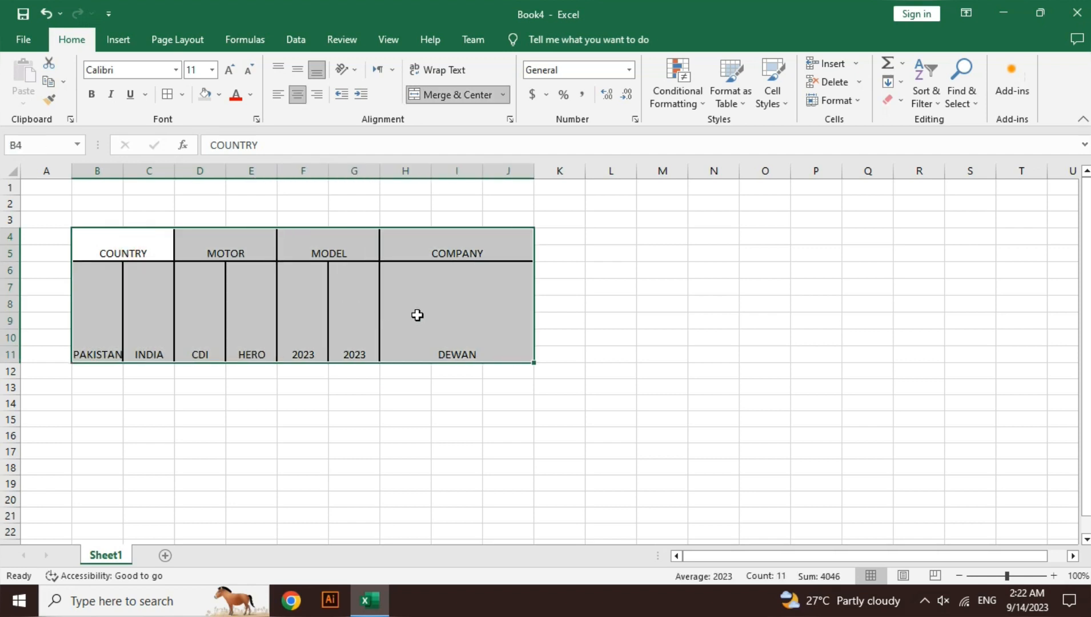
pyautogui.click(303, 77)
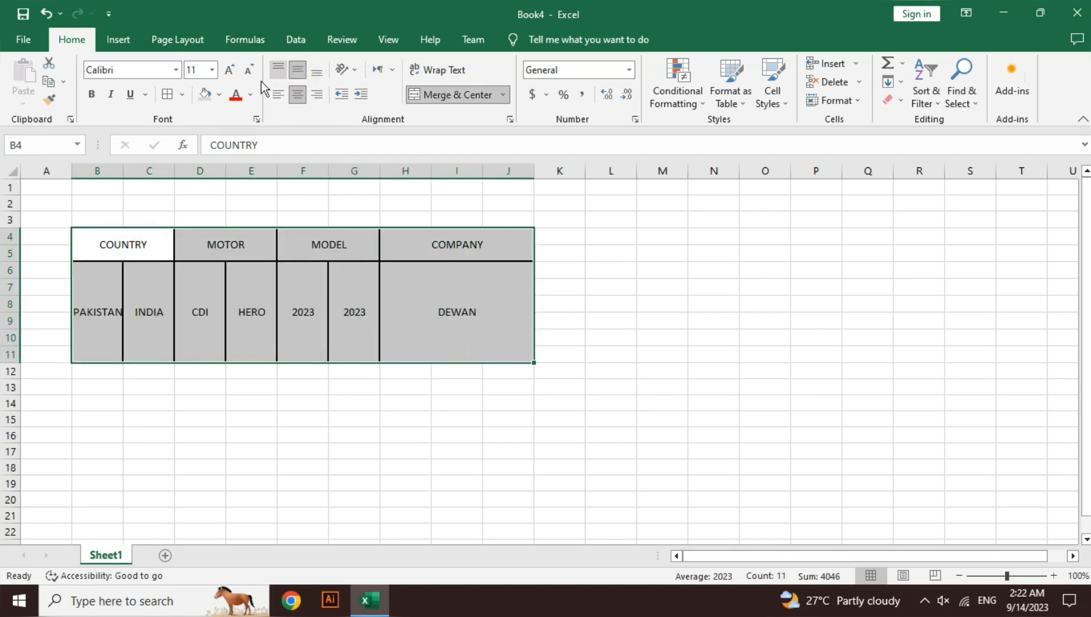
pyautogui.click(230, 70)
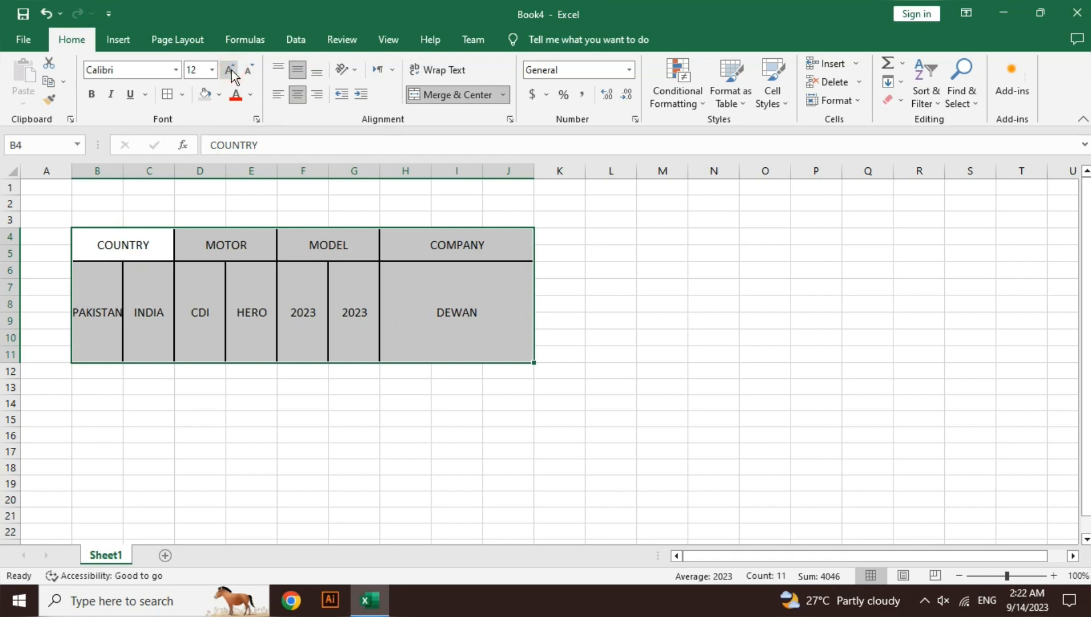
pyautogui.click(231, 69)
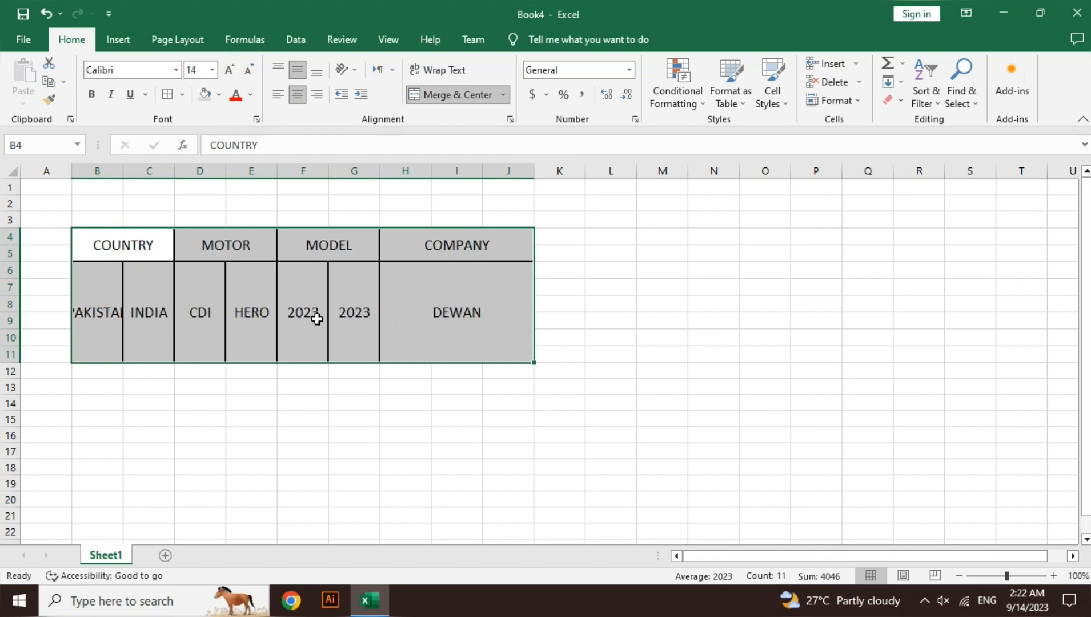
pyautogui.click(331, 419)
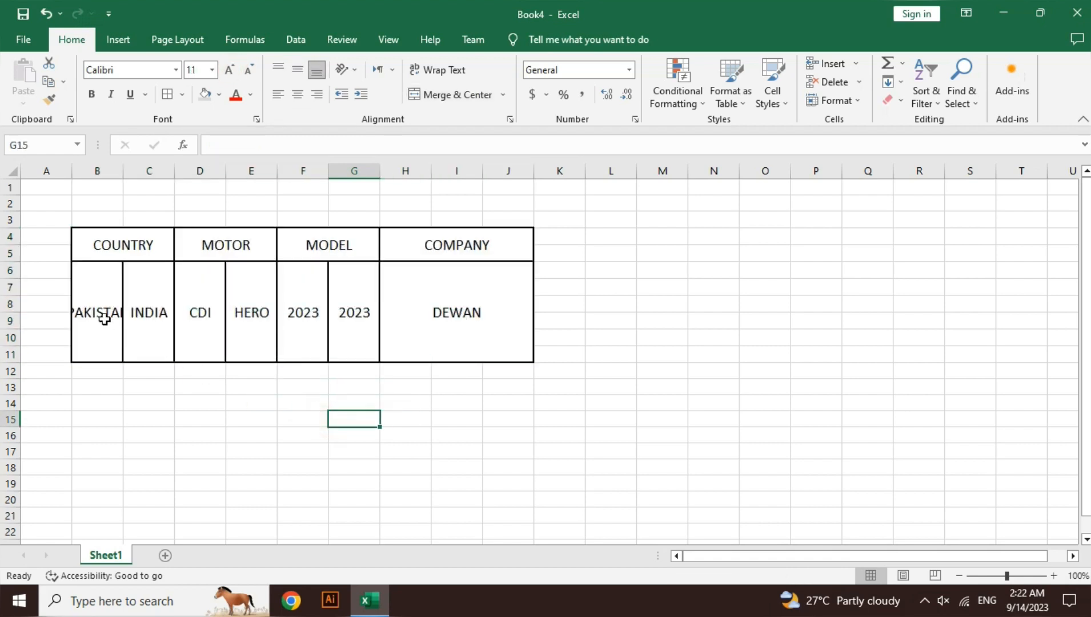
# Rotate the text upward in the tall cells from PAKISTAN through the second 2023 (B6:G11).
pyautogui.moveTo(104, 319); pyautogui.dragTo(339, 333)
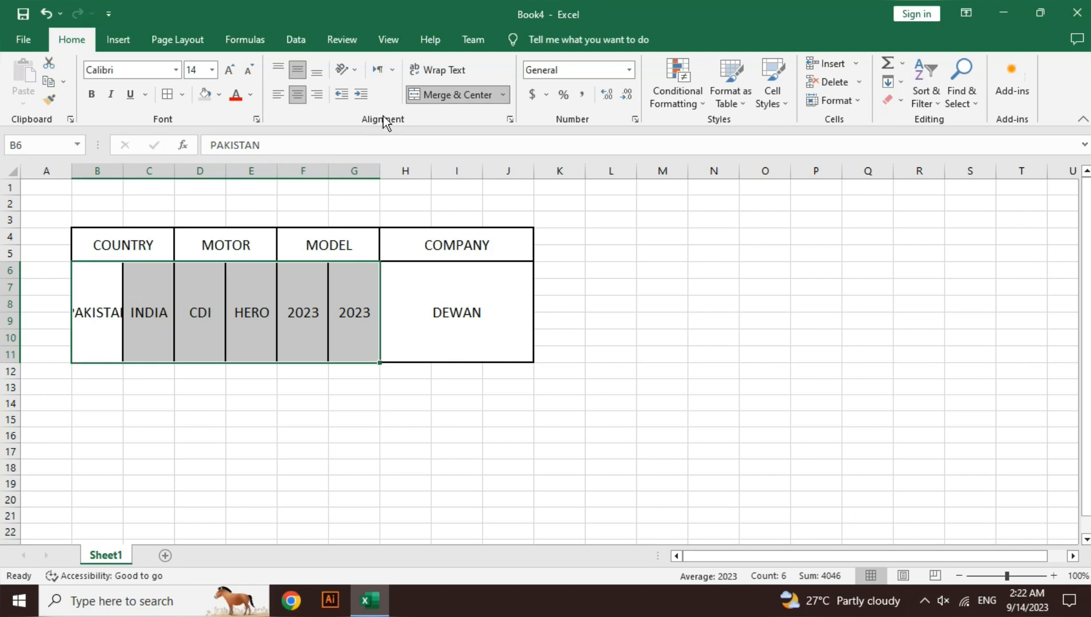
pyautogui.click(356, 71)
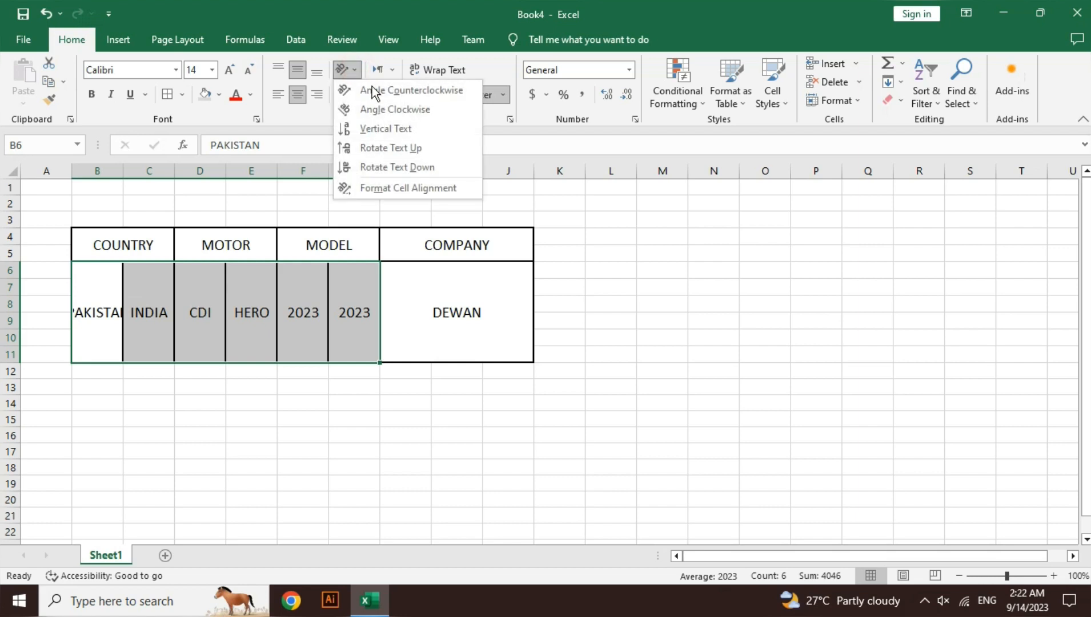
pyautogui.click(405, 148)
pyautogui.click(407, 384)
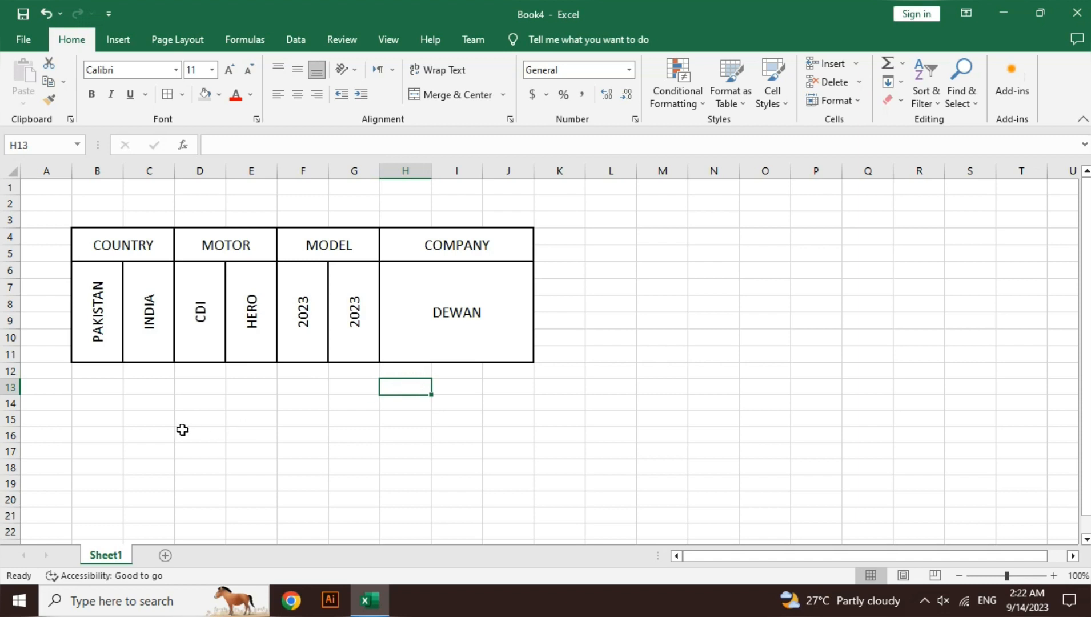
# Merge and center B15:E15 and fill the merged cell down through row 22.
pyautogui.click(108, 403)
pyautogui.click(105, 415)
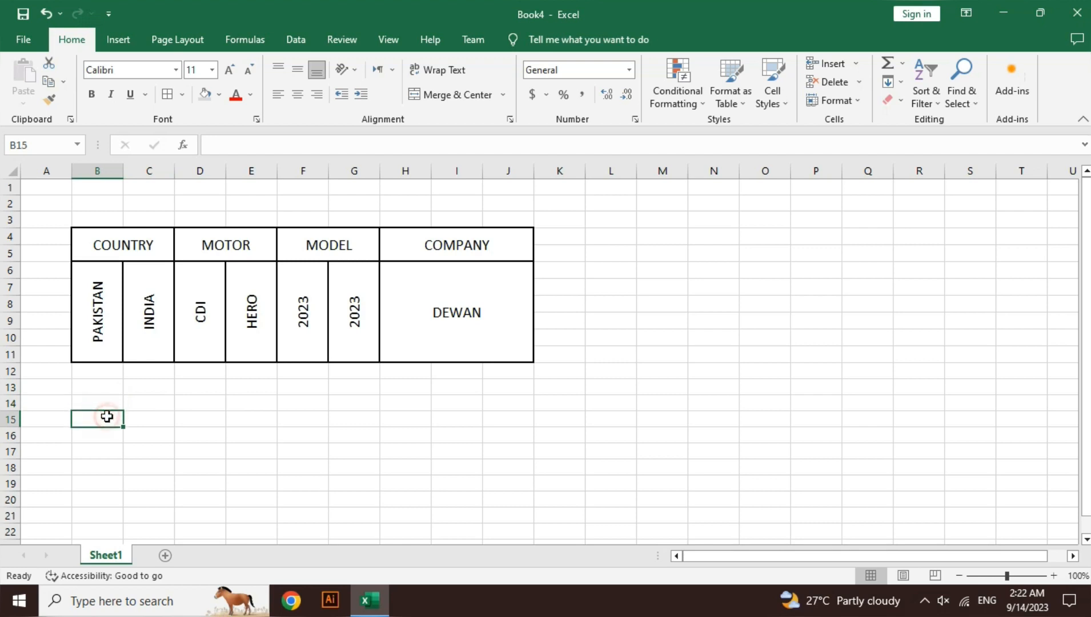
pyautogui.moveTo(107, 417); pyautogui.dragTo(255, 428)
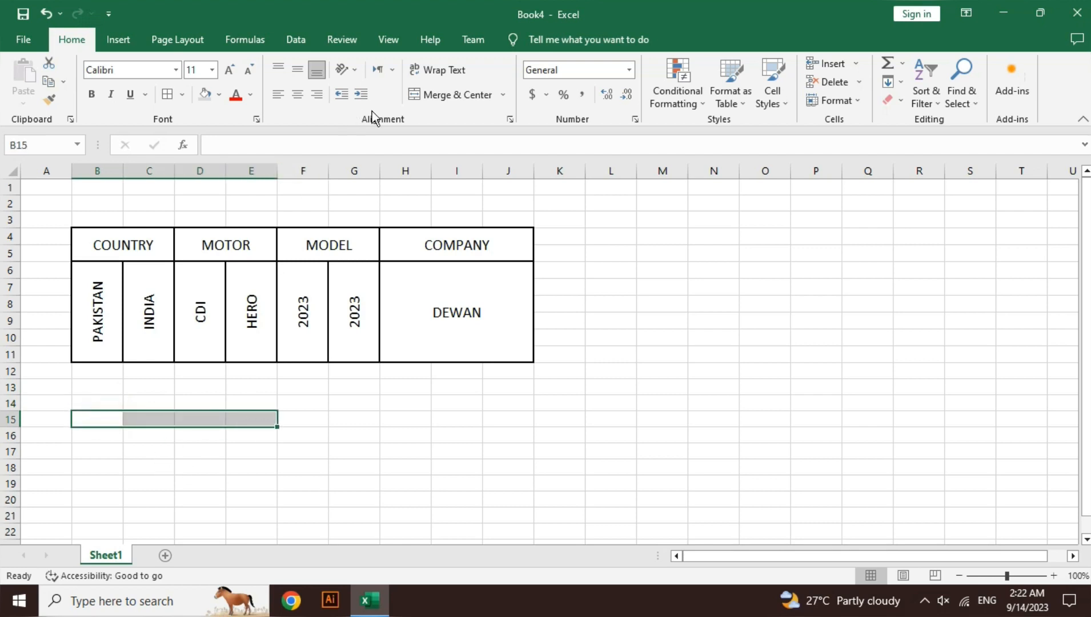
pyautogui.click(446, 95)
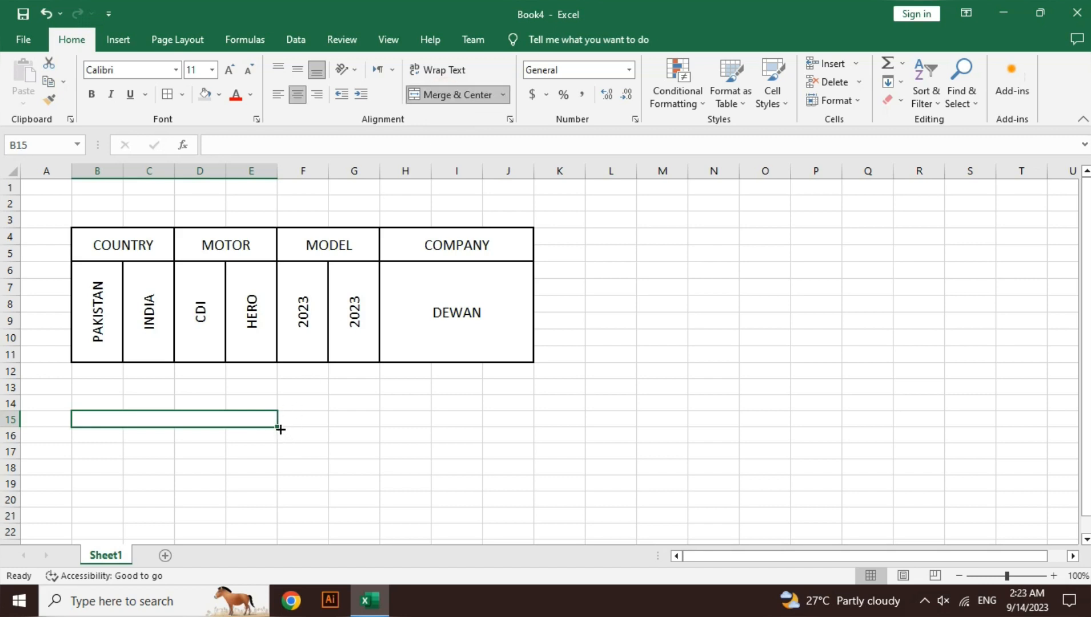
pyautogui.moveTo(280, 429); pyautogui.dragTo(278, 539)
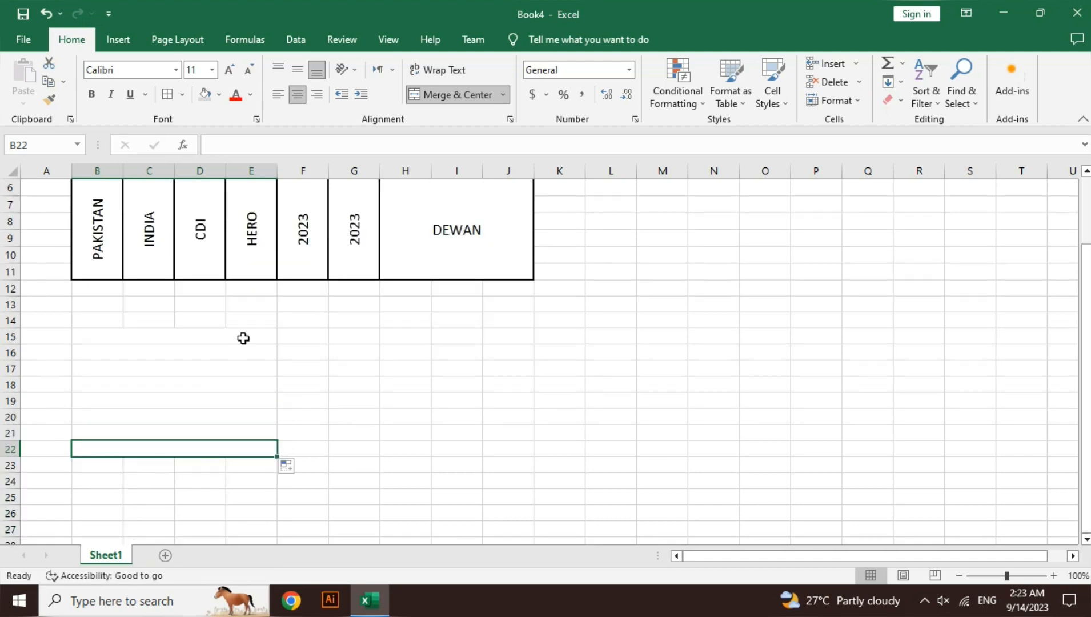
# Fill the merged rows in B15:E22 across to column I, forming a second merged column.
pyautogui.moveTo(244, 338); pyautogui.dragTo(237, 446)
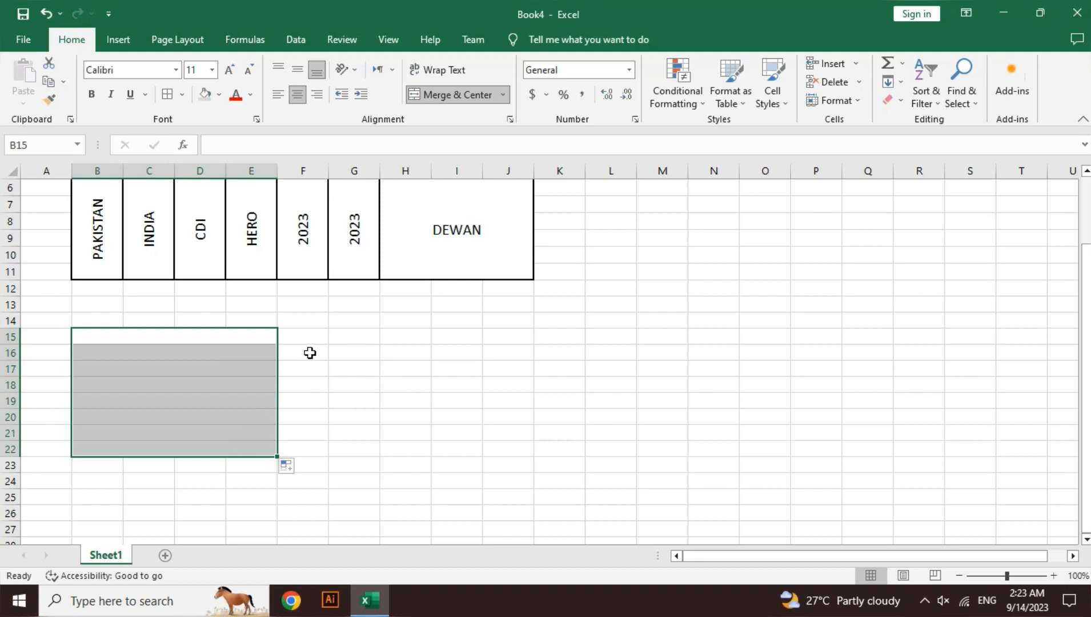
pyautogui.moveTo(311, 338); pyautogui.dragTo(307, 511)
pyautogui.click(307, 511)
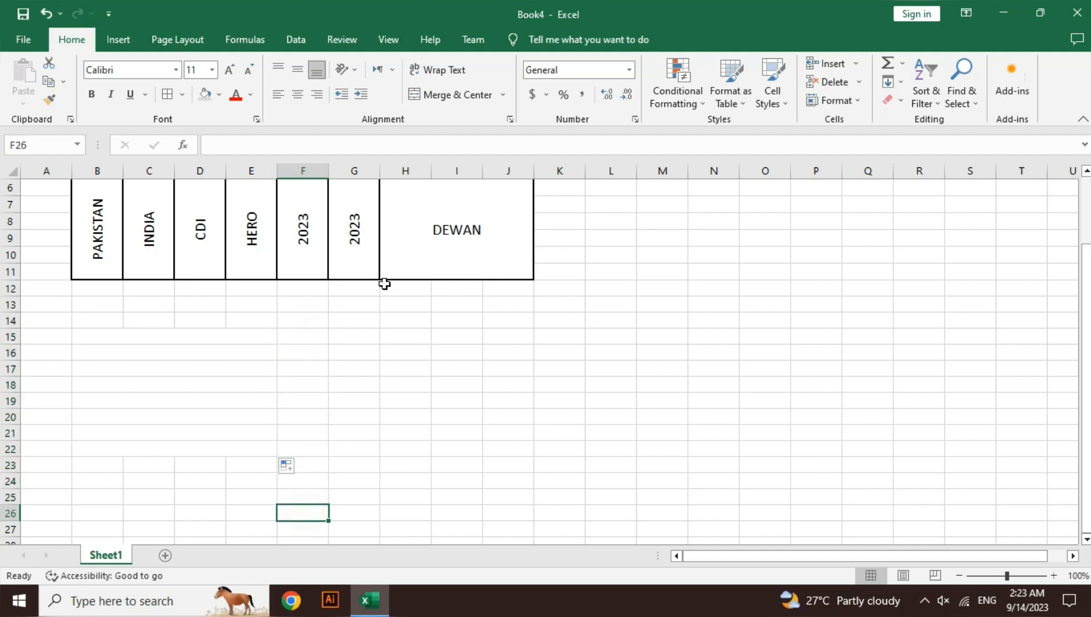
pyautogui.click(217, 354)
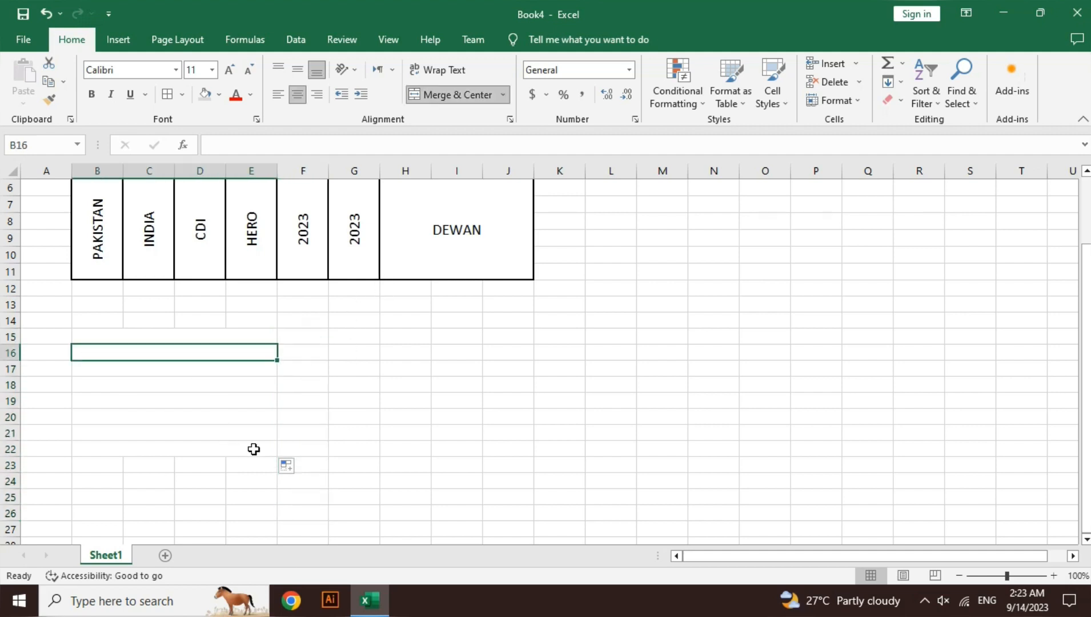
pyautogui.moveTo(251, 336); pyautogui.dragTo(424, 444)
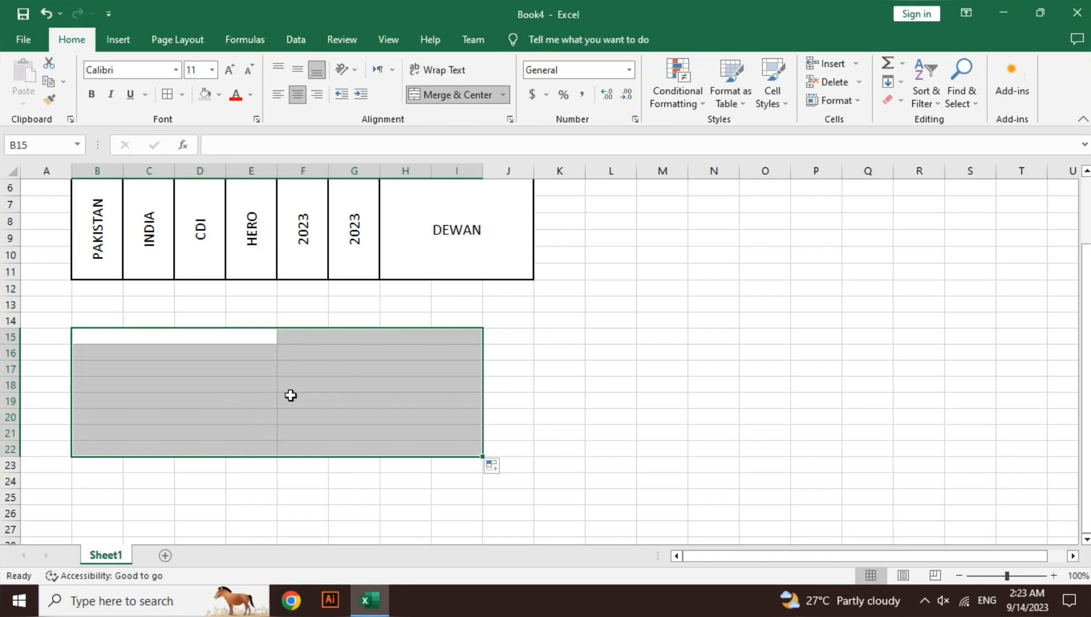
# Undo the last fill across to column I and copy the merged block B15:E22 to G15.
pyautogui.hotkey('ctrl', 'z')
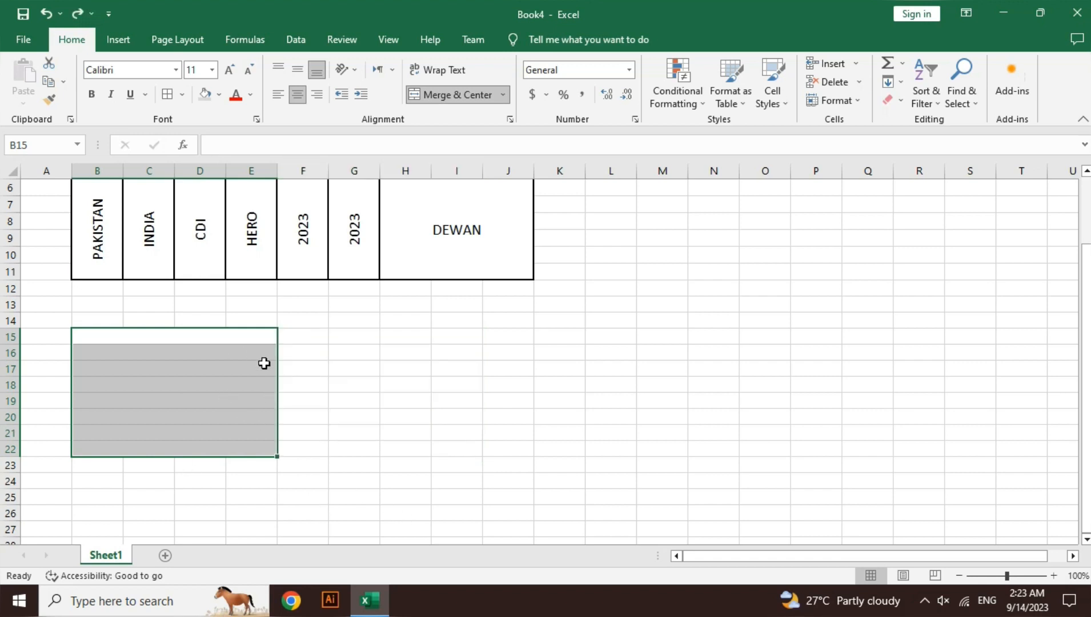
pyautogui.hotkey('ctrl', 'c')
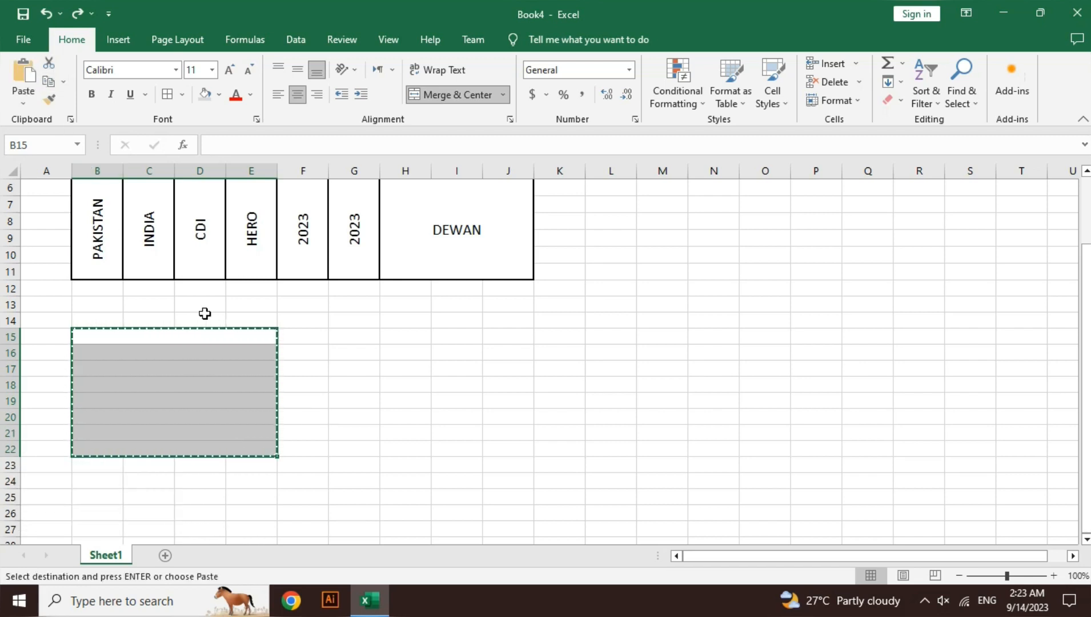
pyautogui.click(361, 337)
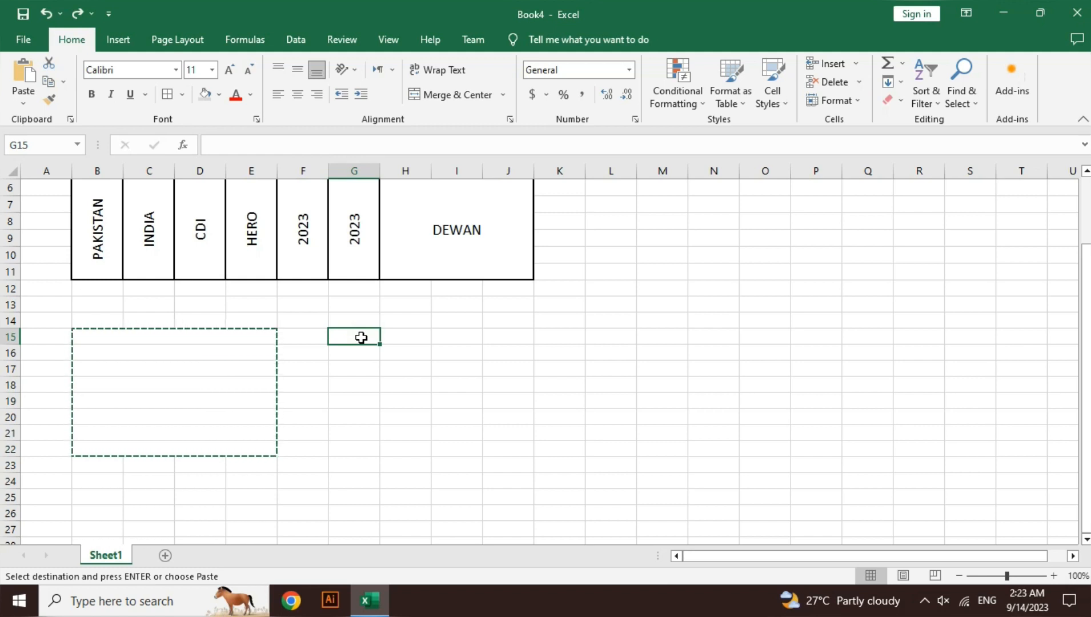
pyautogui.hotkey('ctrl', 'v')
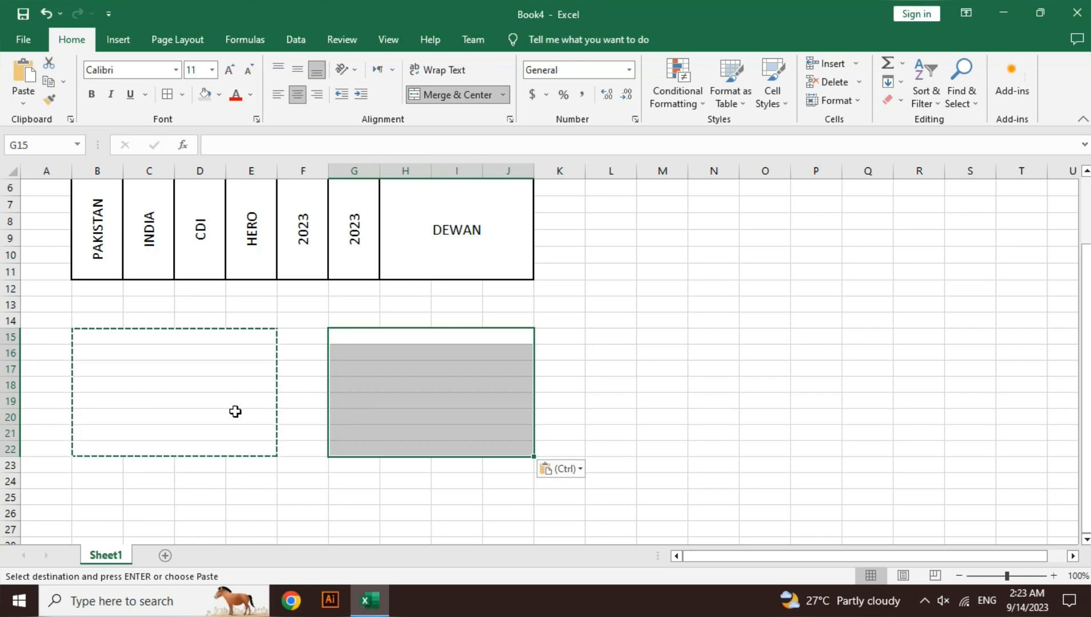
pyautogui.press('Escape')
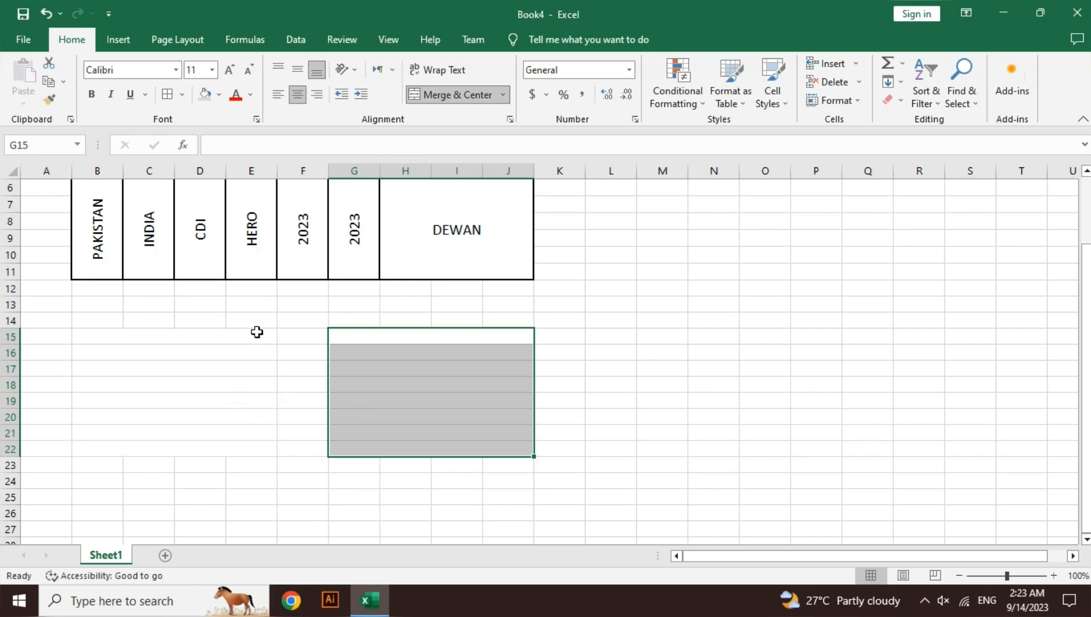
# Apply double-line outline and inside borders to both merged blocks, B15:E22 and G15:J22.
pyautogui.moveTo(256, 336); pyautogui.dragTo(264, 442)
pyautogui.moveTo(421, 337); pyautogui.dragTo(425, 445)
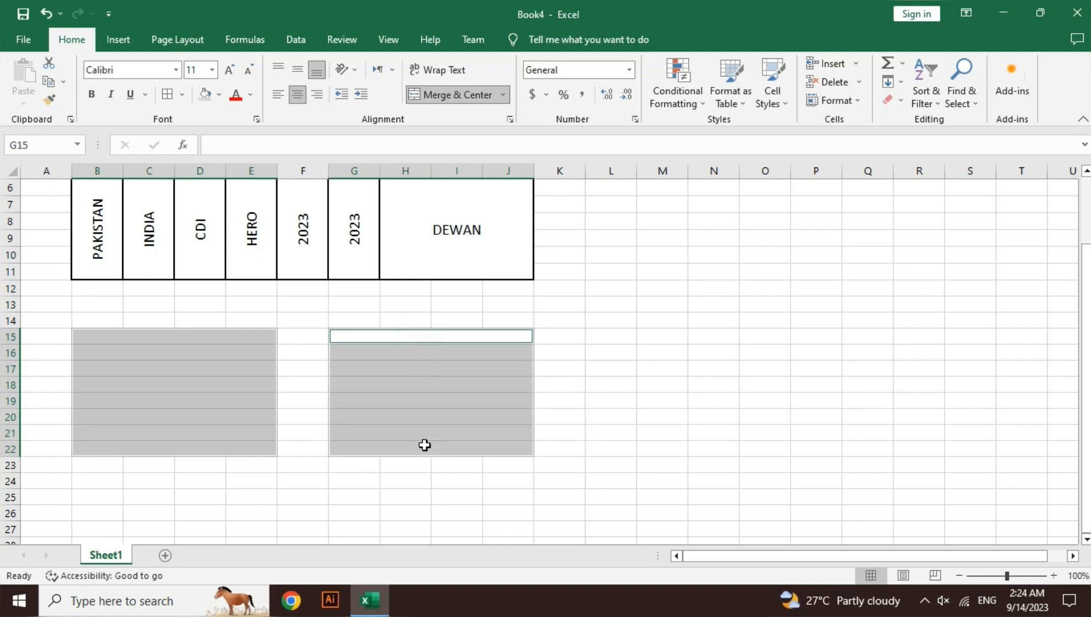
pyautogui.click(182, 95)
pyautogui.click(236, 505)
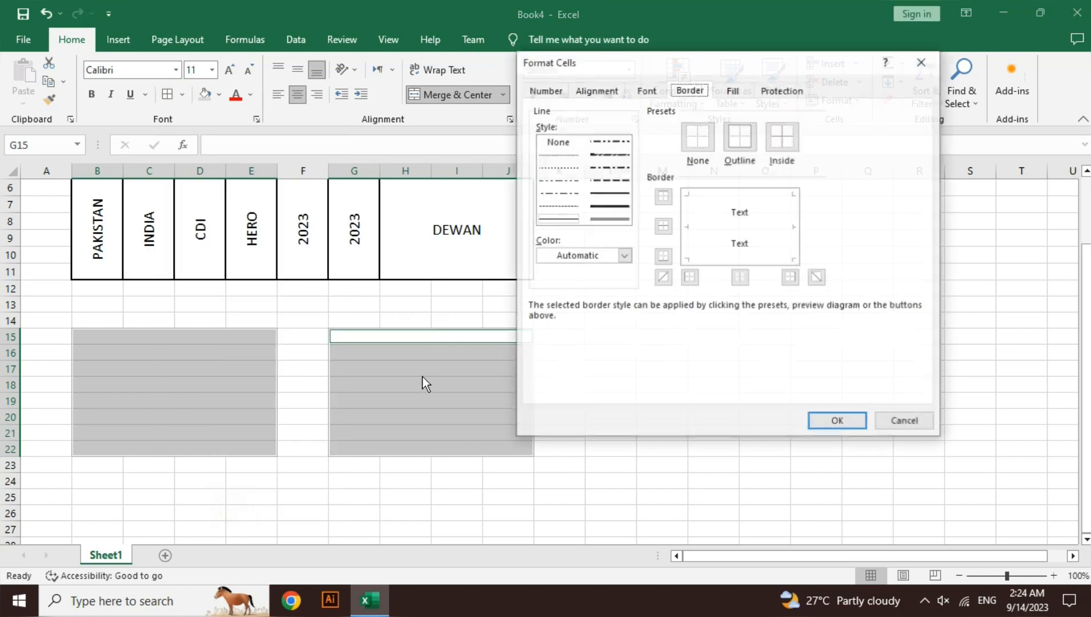
pyautogui.click(618, 221)
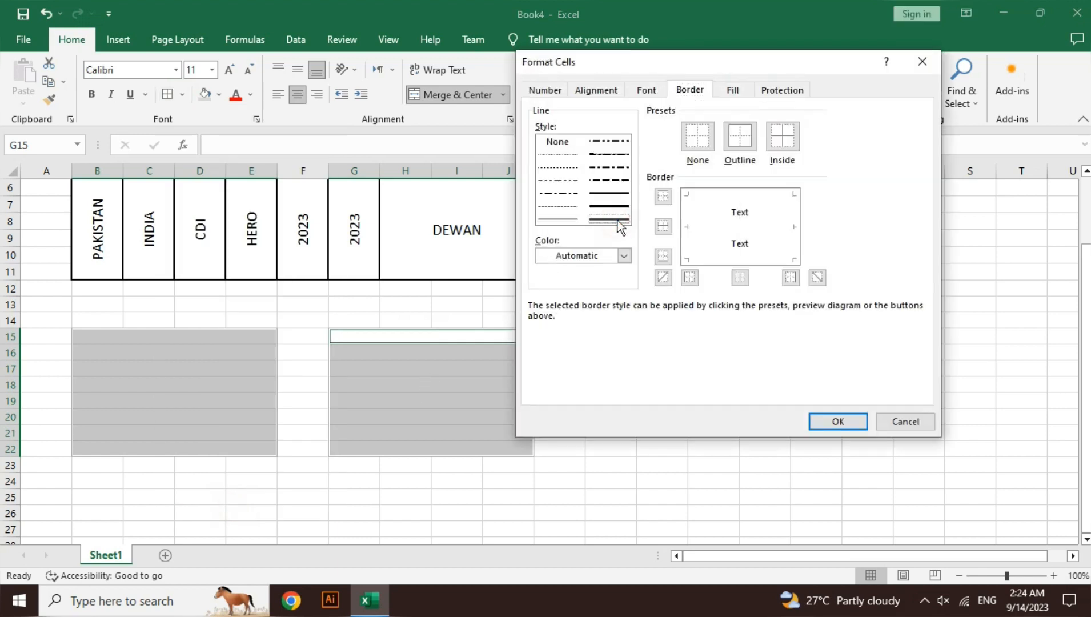
pyautogui.click(744, 147)
pyautogui.click(780, 150)
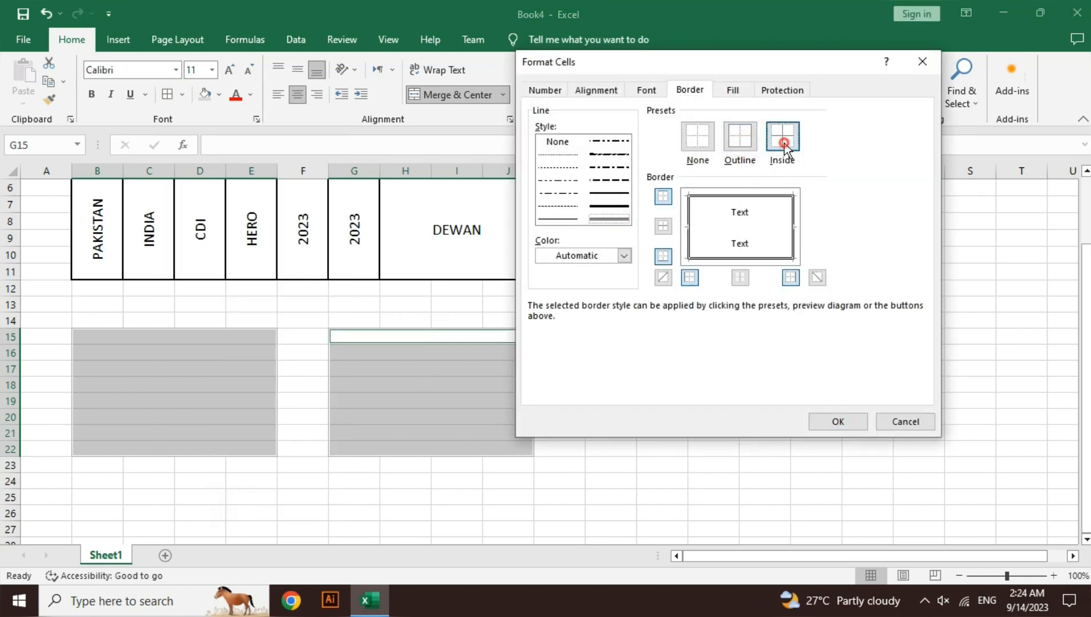
pyautogui.click(842, 417)
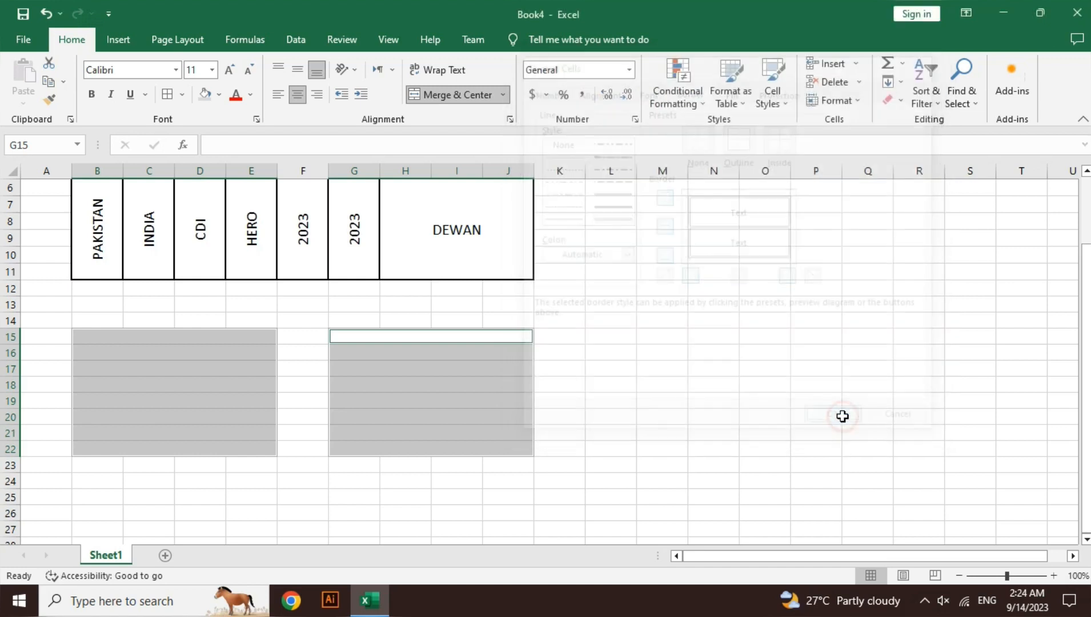
pyautogui.click(299, 372)
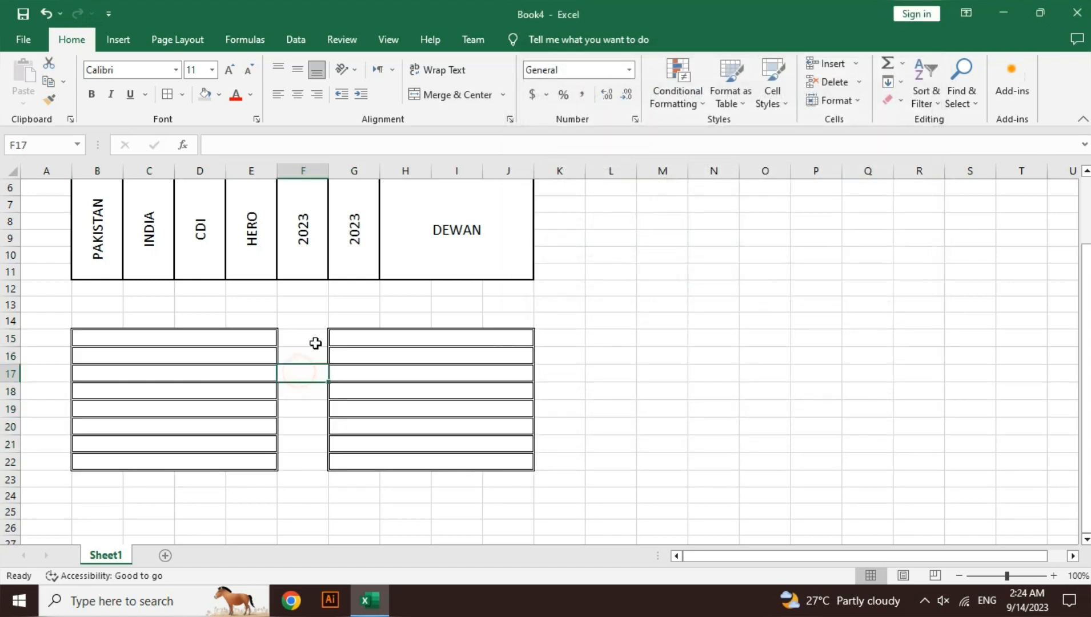
# Merge and center E14:G14 above the two blocks and enter the title MOTOR BIKE.
pyautogui.moveTo(267, 319); pyautogui.dragTo(337, 318)
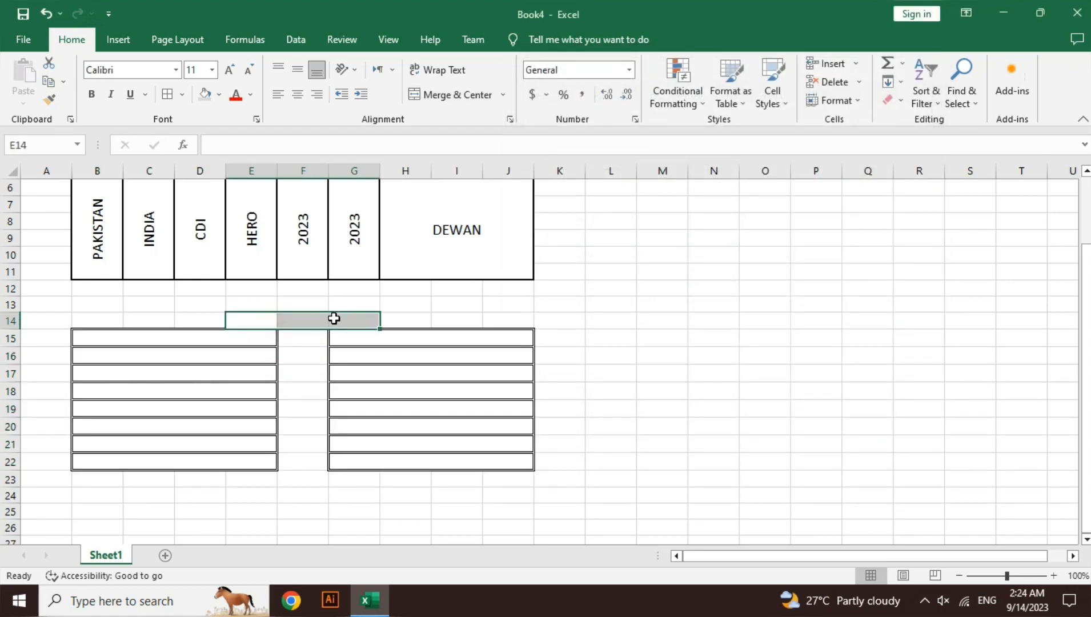
pyautogui.click(448, 95)
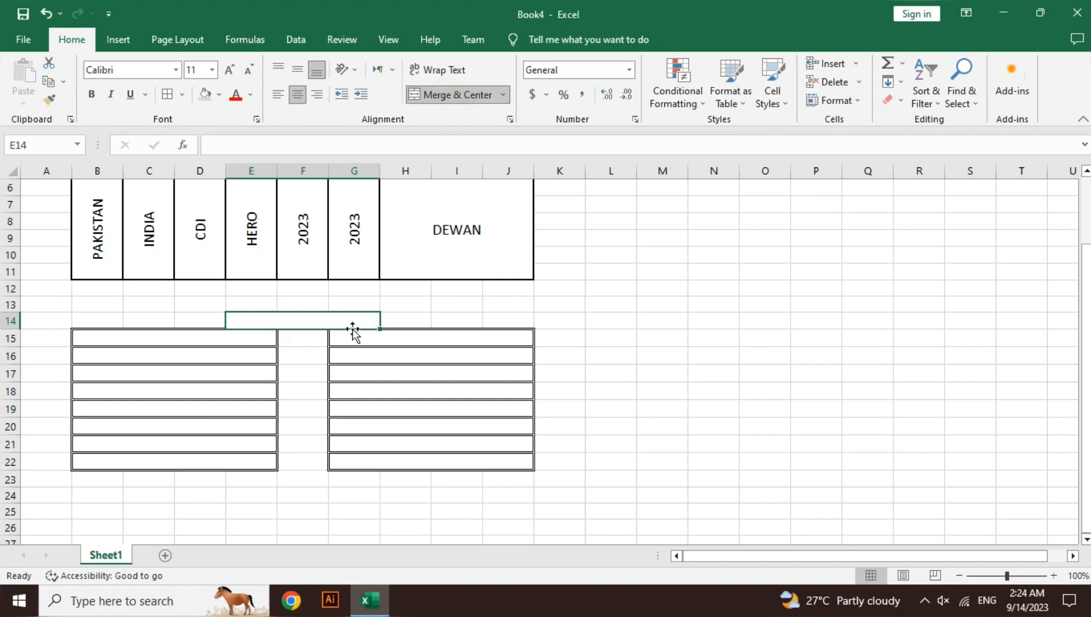
pyautogui.write('MOTOR B')
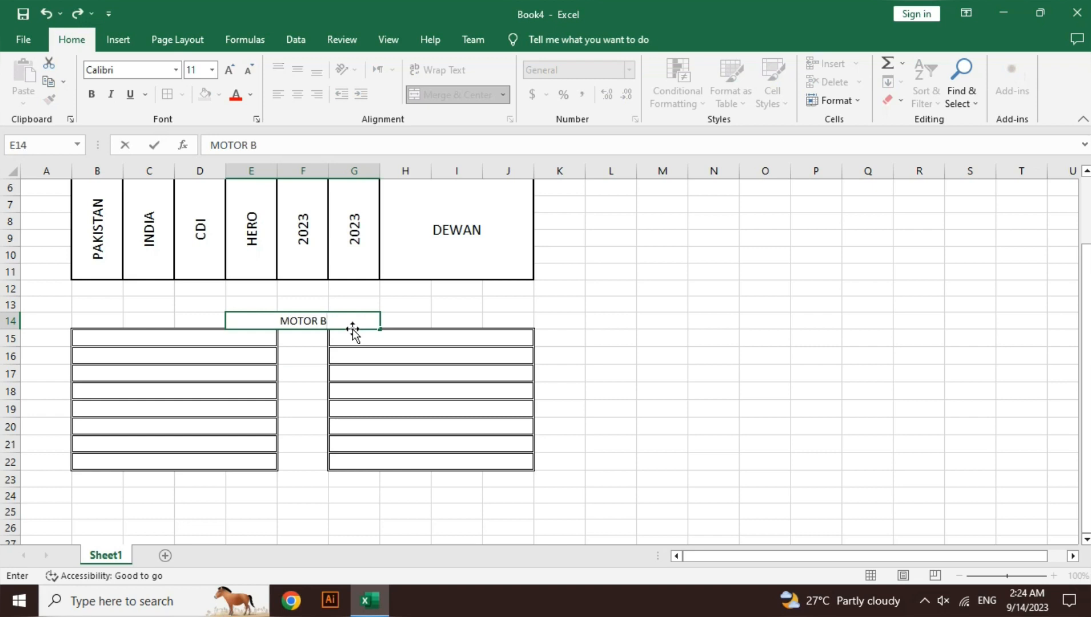
pyautogui.write('IKE')
pyautogui.press('Return')
# Underline the MOTOR BIKE title, set its font size to 14 and give it a light gray fill.
pyautogui.click(353, 326)
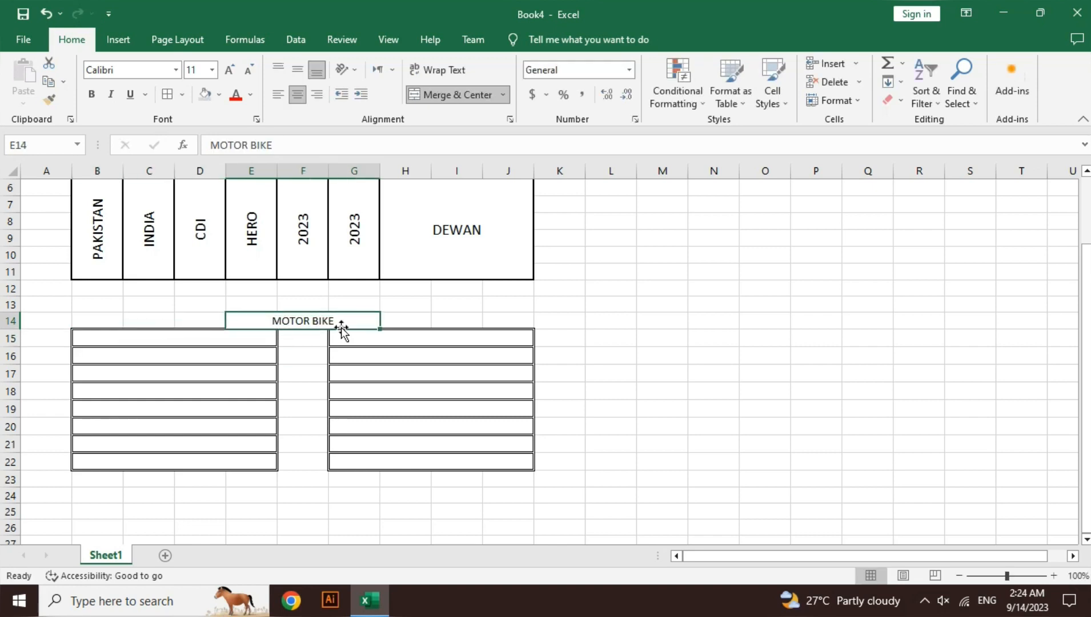
pyautogui.click(130, 96)
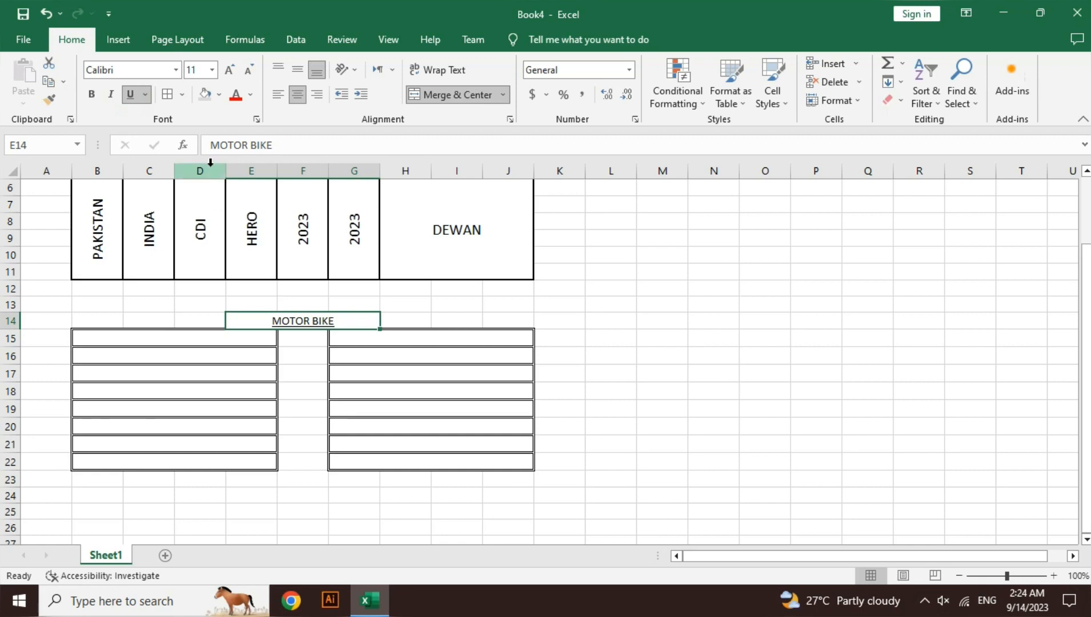
pyautogui.click(228, 70)
pyautogui.click(228, 69)
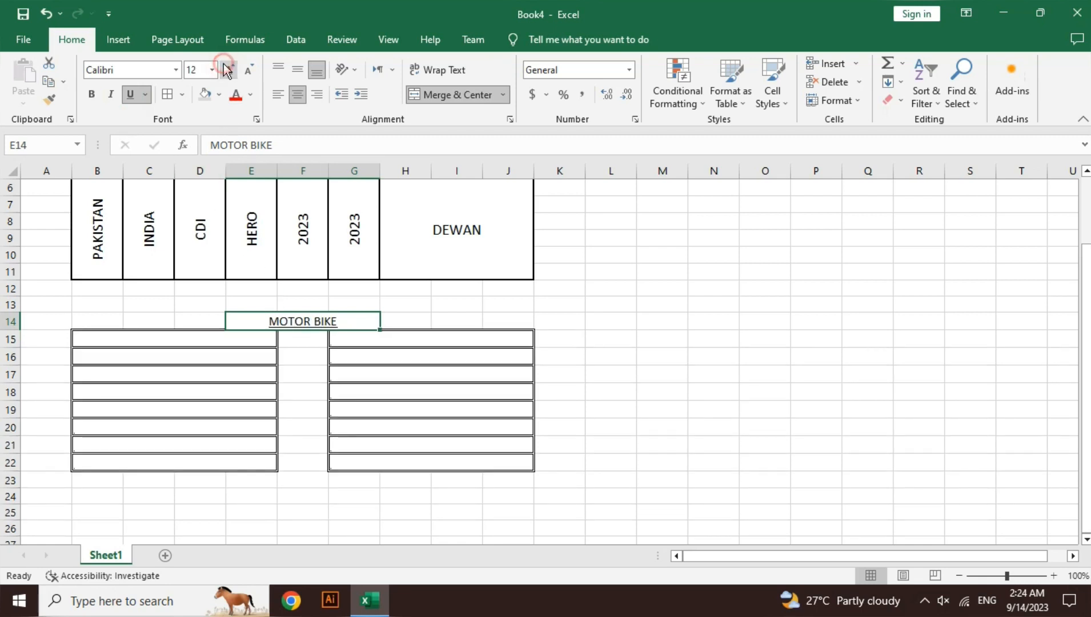
pyautogui.click(218, 95)
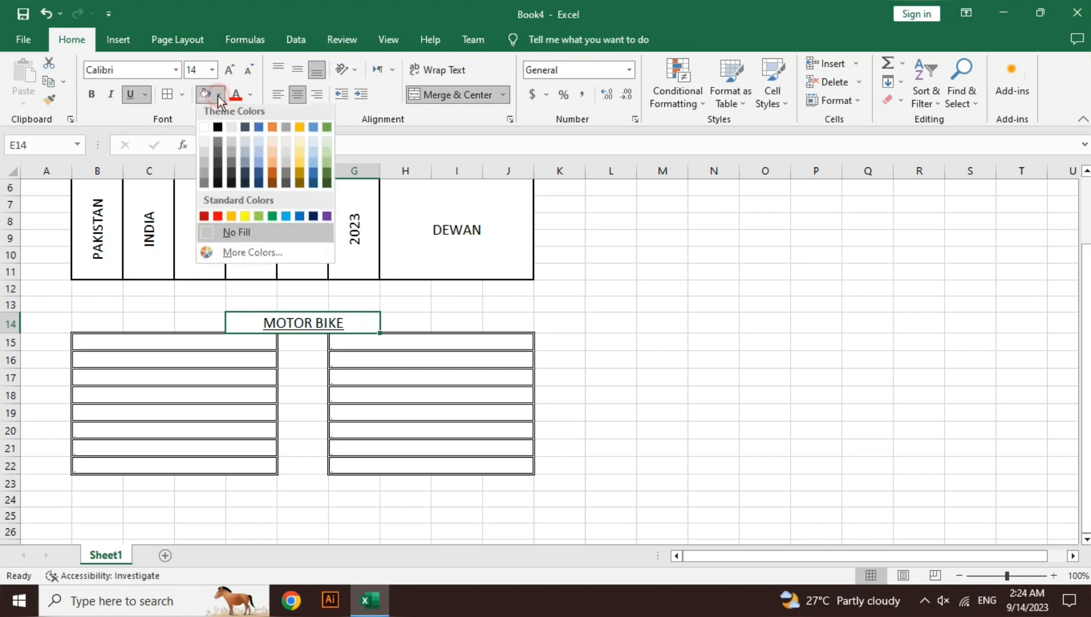
pyautogui.click(207, 158)
pyautogui.click(295, 381)
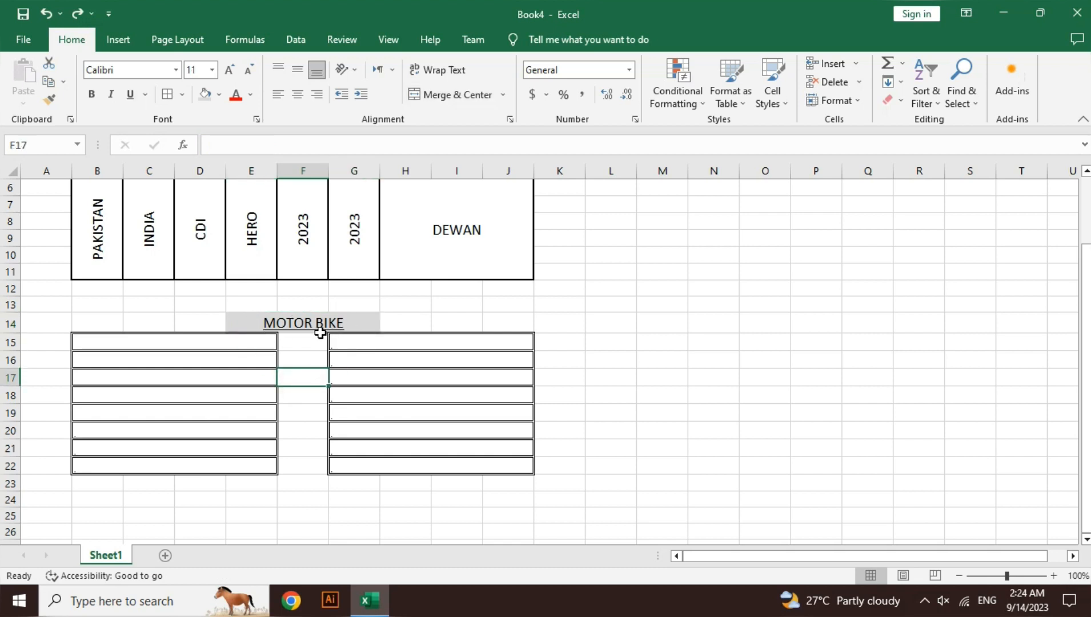
# Move the MOTOR BIKE title up one row to E13:G13.
pyautogui.click(291, 323)
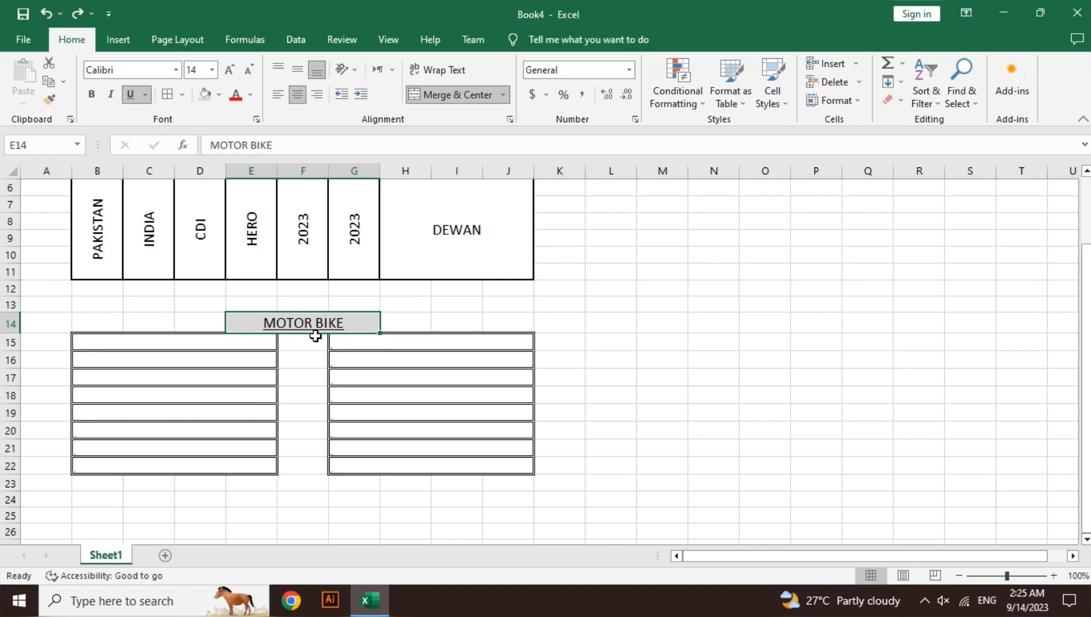
pyautogui.moveTo(315, 334); pyautogui.dragTo(313, 308)
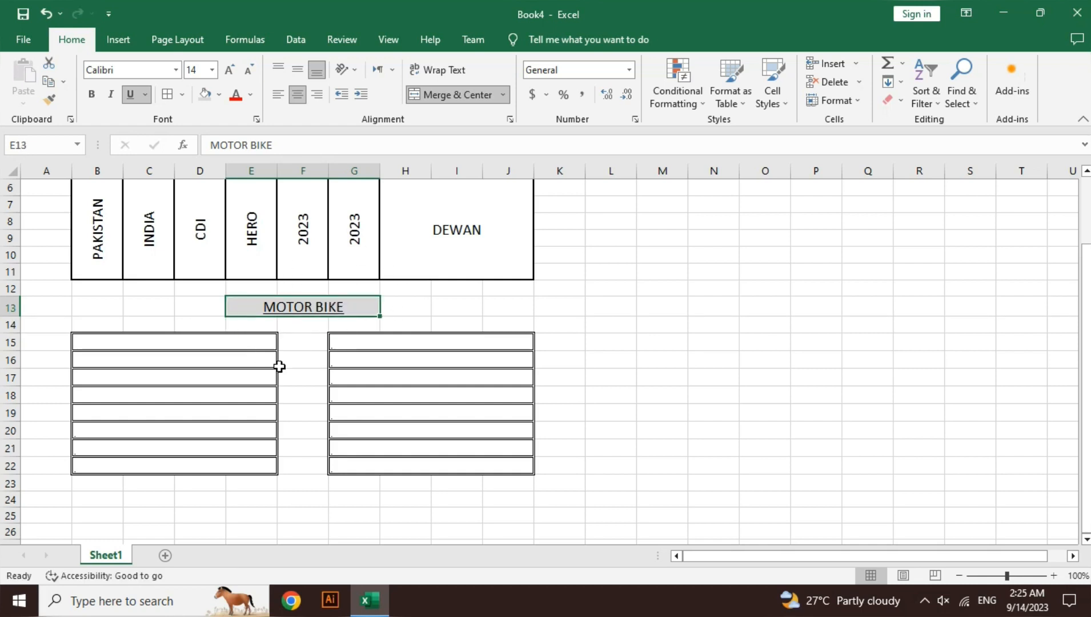
pyautogui.moveTo(258, 343); pyautogui.dragTo(443, 473)
pyautogui.click(241, 346)
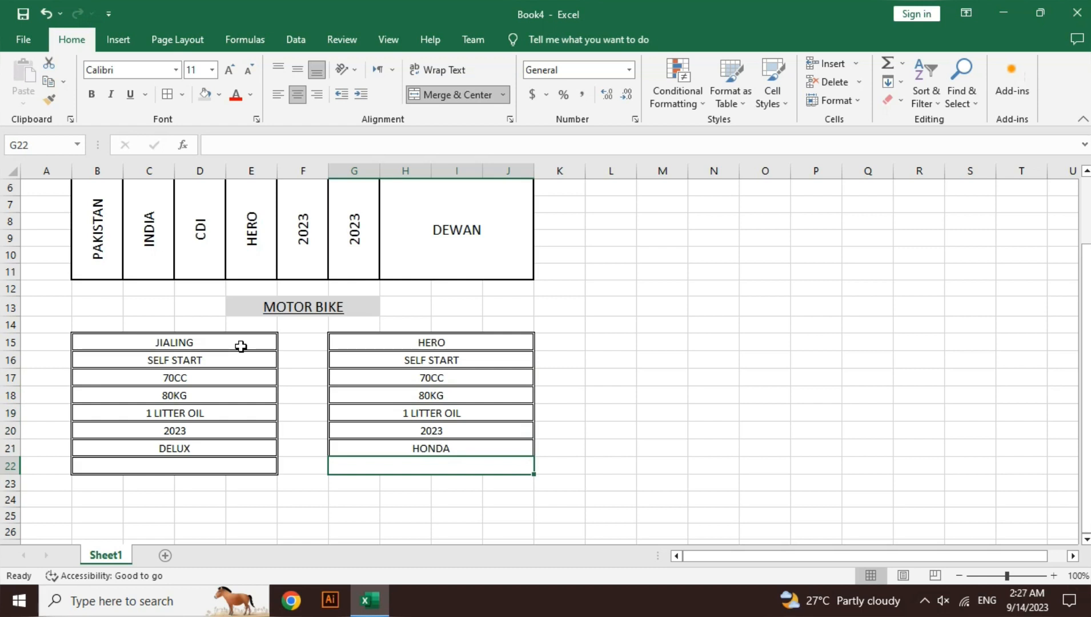
# Unmerge the empty cells G22:J22 and B22:E22 in the last row of both blocks.
pyautogui.click(583, 412)
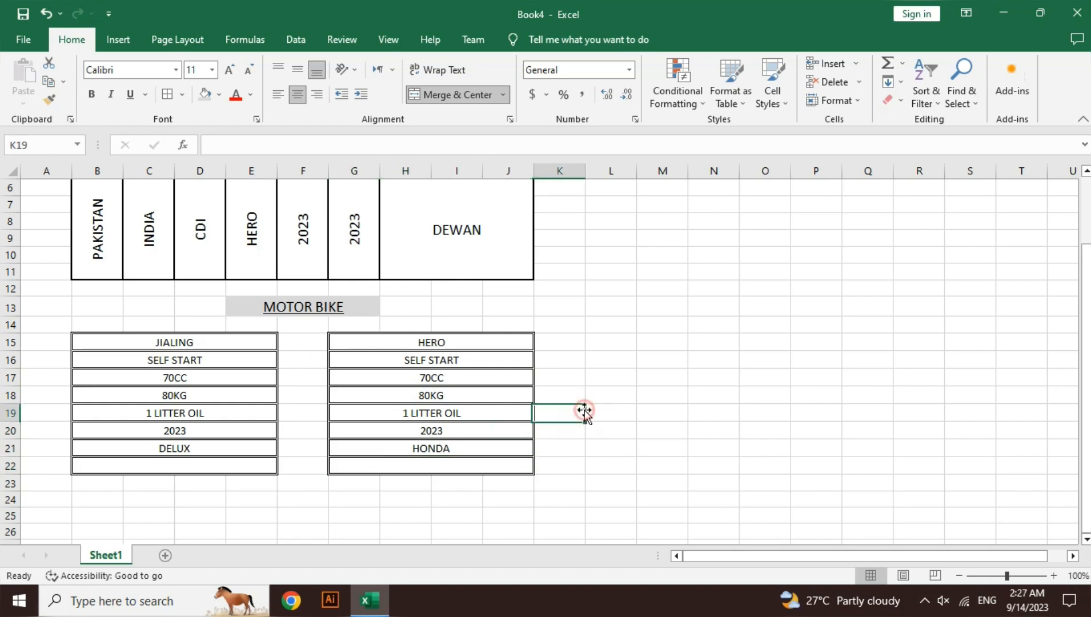
pyautogui.click(476, 469)
pyautogui.click(260, 466)
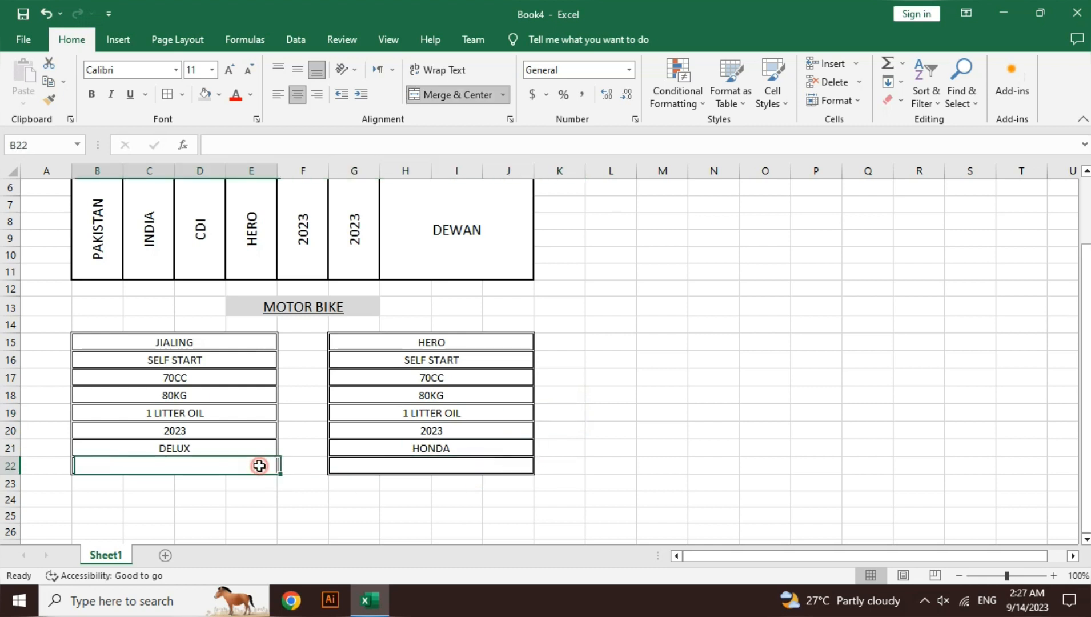
pyautogui.click(359, 467)
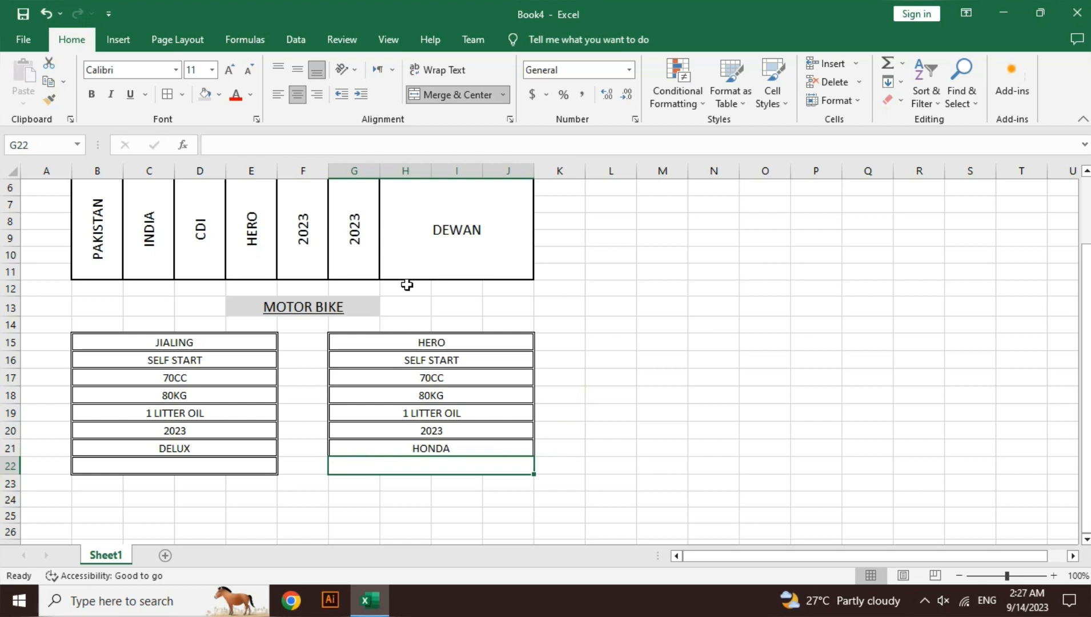
pyautogui.click(455, 96)
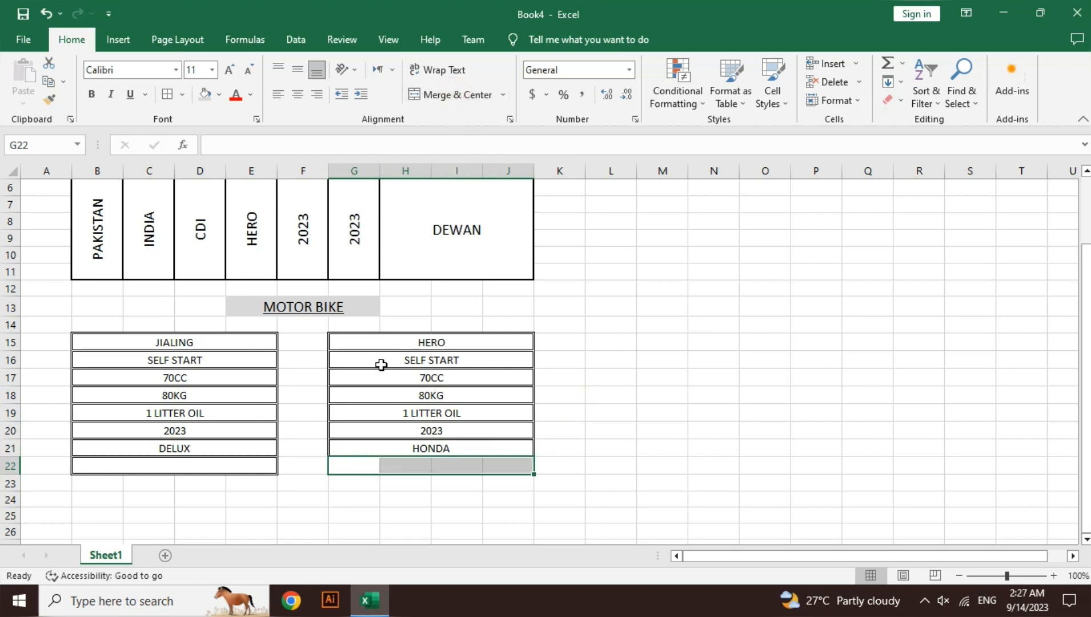
pyautogui.click(351, 507)
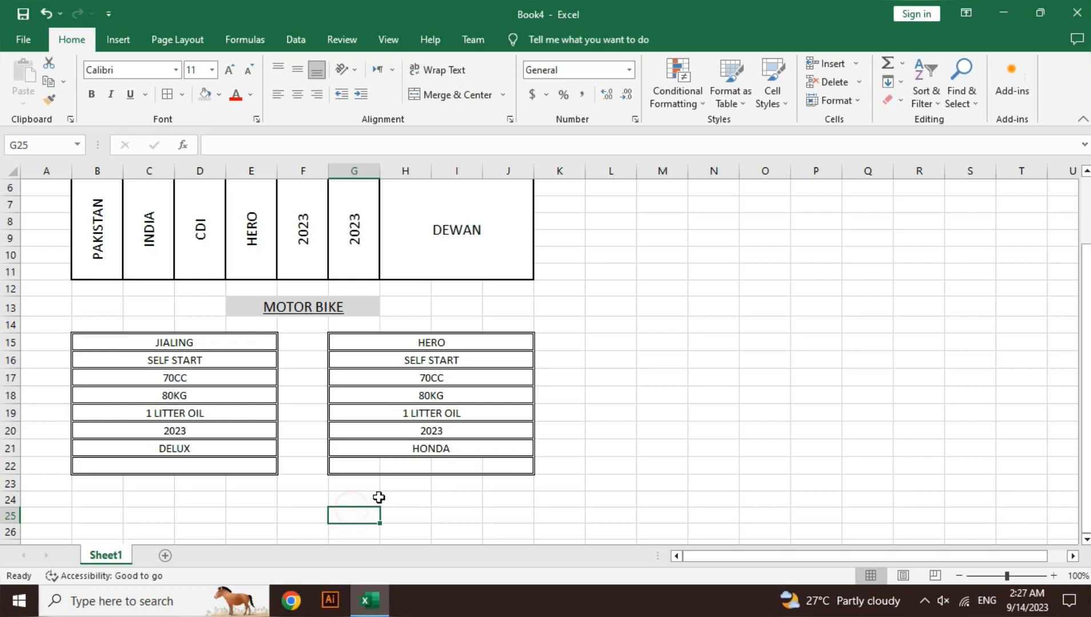
pyautogui.click(249, 470)
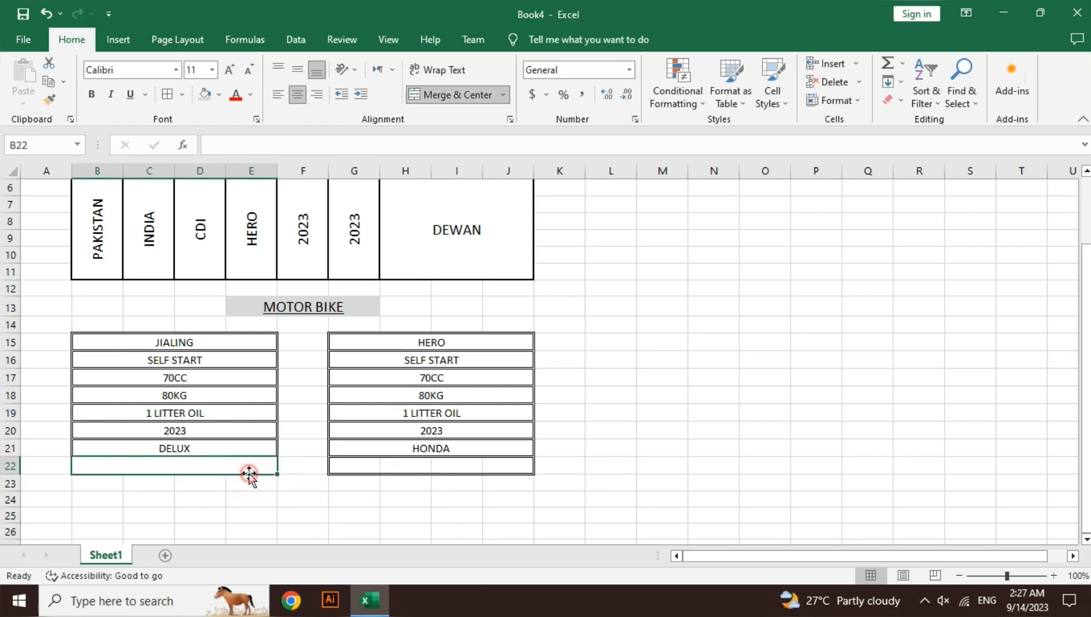
pyautogui.click(466, 94)
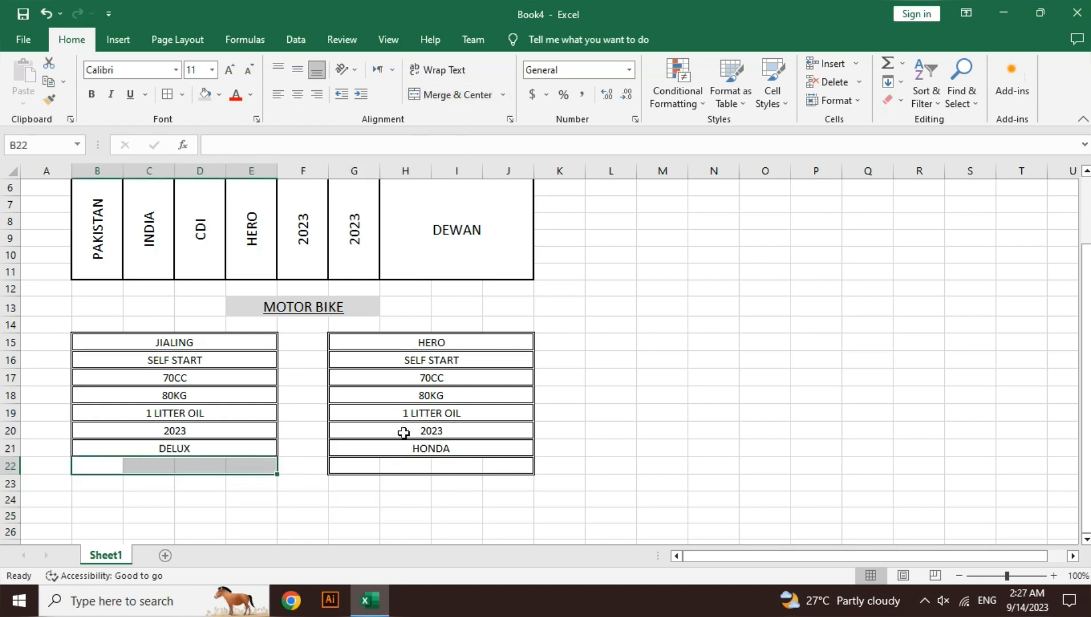
pyautogui.click(363, 490)
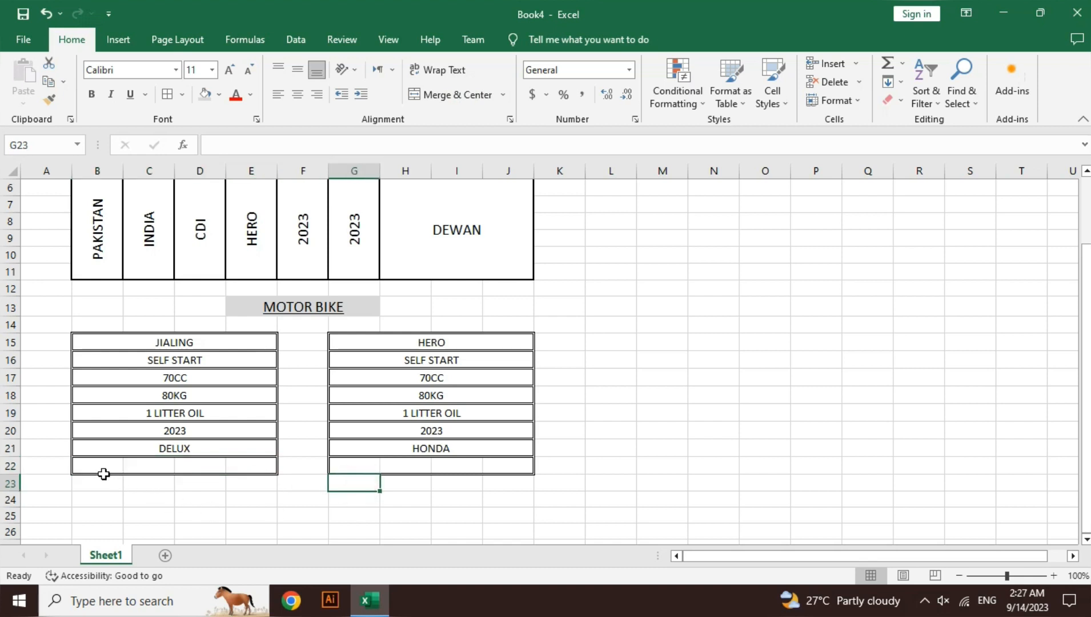
# Remove all borders from the range B22:J24 below the DELUX and HONDA rows.
pyautogui.click(101, 466)
pyautogui.moveTo(133, 468); pyautogui.dragTo(504, 493)
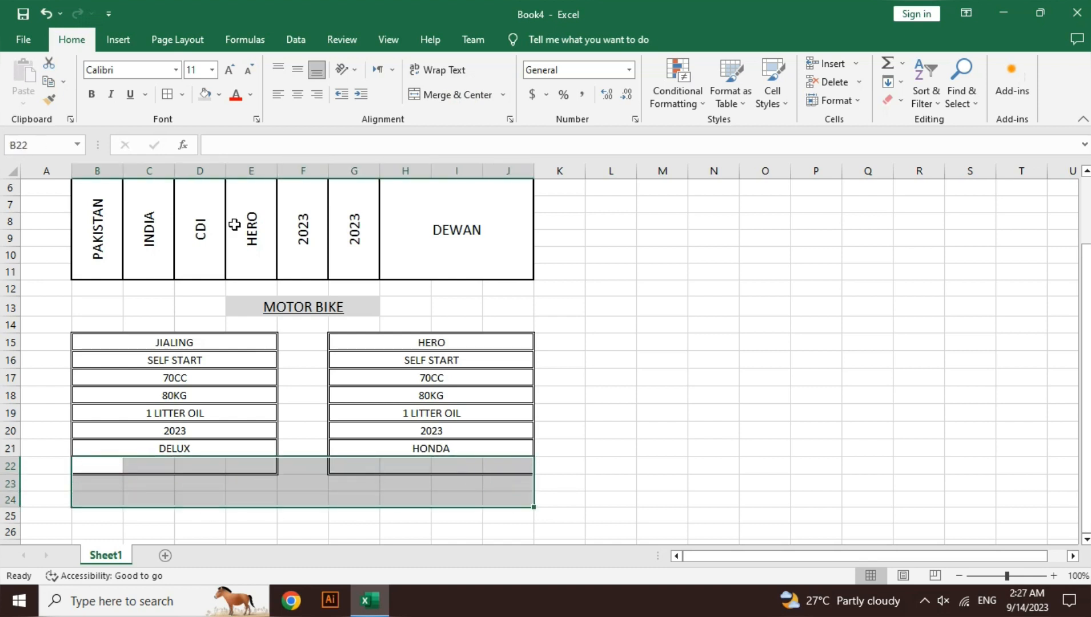
pyautogui.click(185, 95)
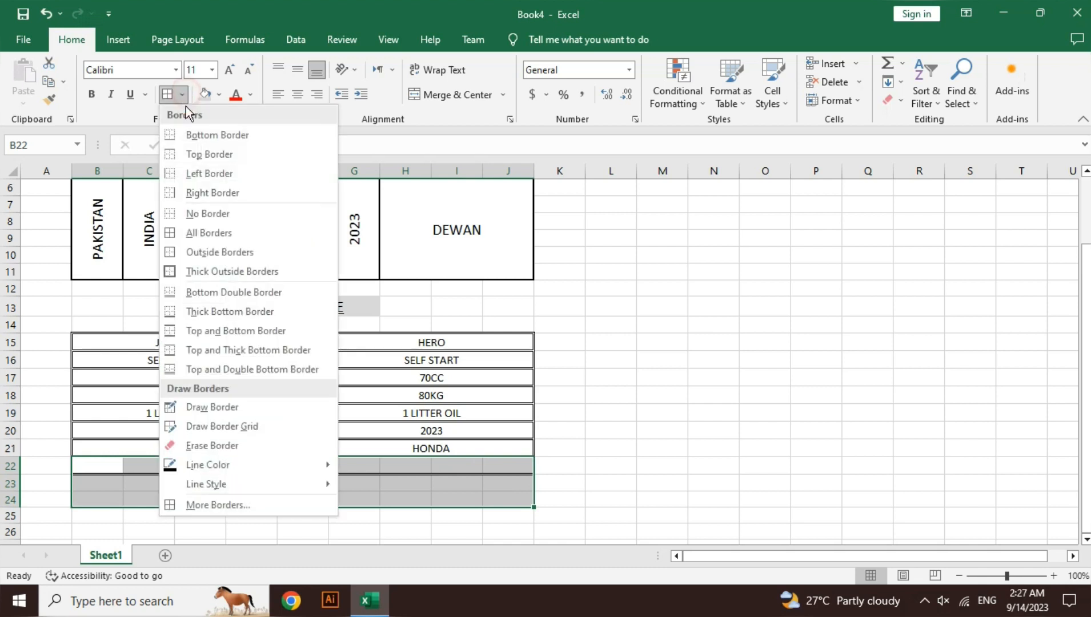
pyautogui.click(203, 214)
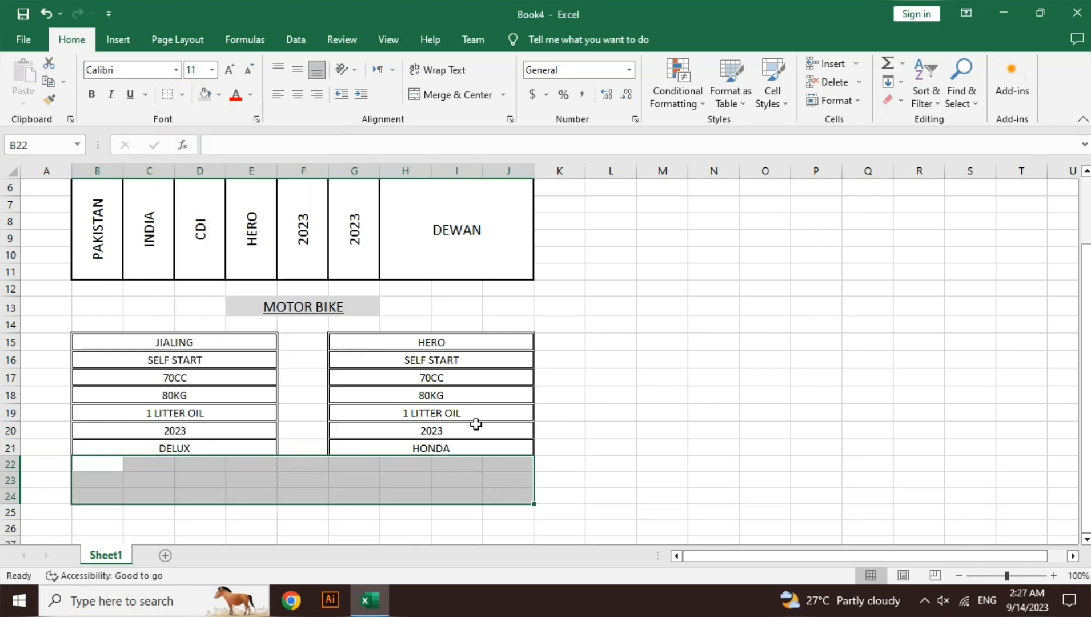
pyautogui.click(611, 443)
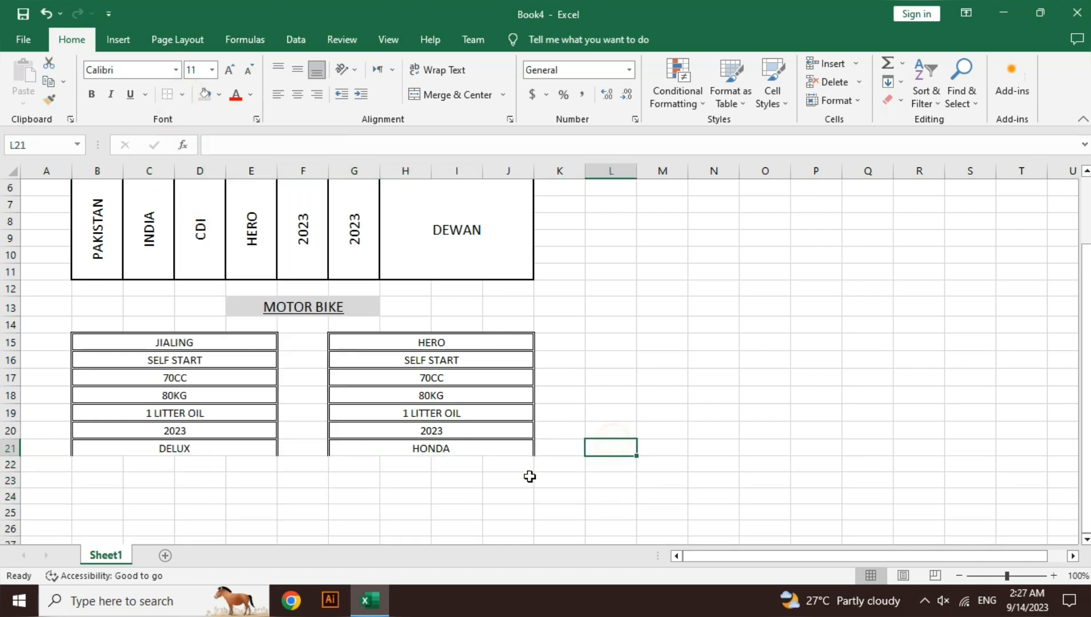
# Add a plain bottom border to the DELUX and HONDA cells in row 21.
pyautogui.click(460, 450)
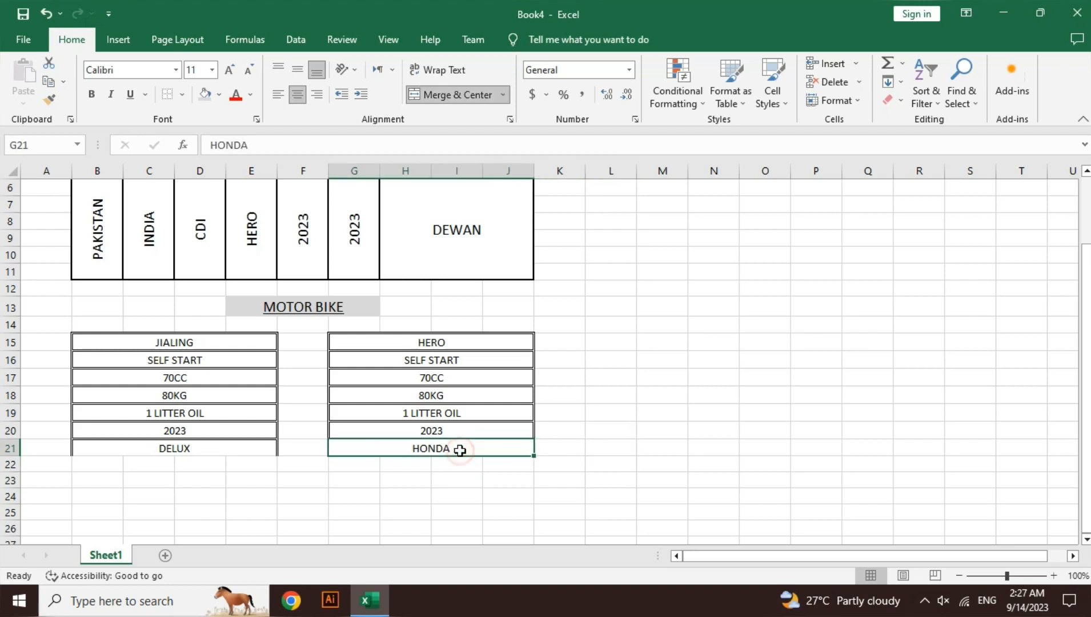
pyautogui.keyDown('ctrl'); pyautogui.click(230, 447); pyautogui.keyUp('ctrl')
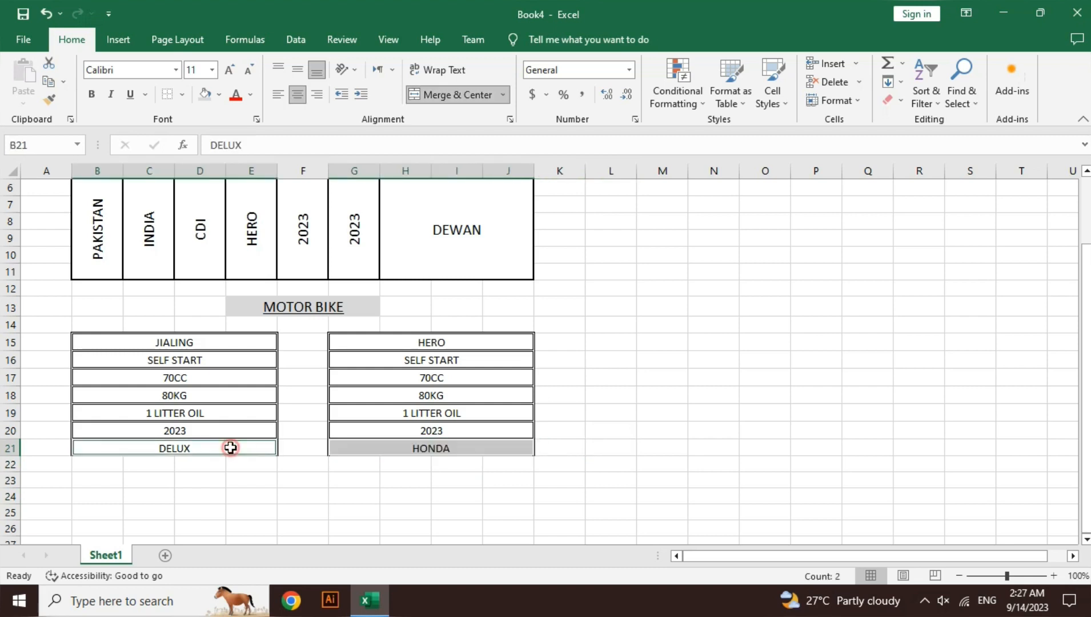
pyautogui.click(183, 97)
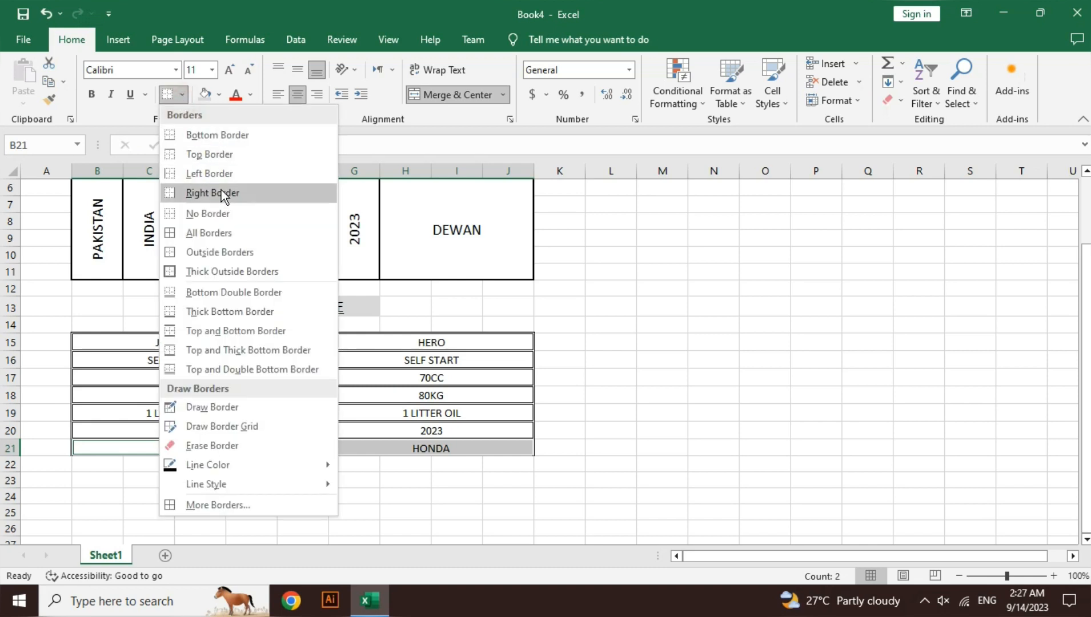
pyautogui.click(221, 139)
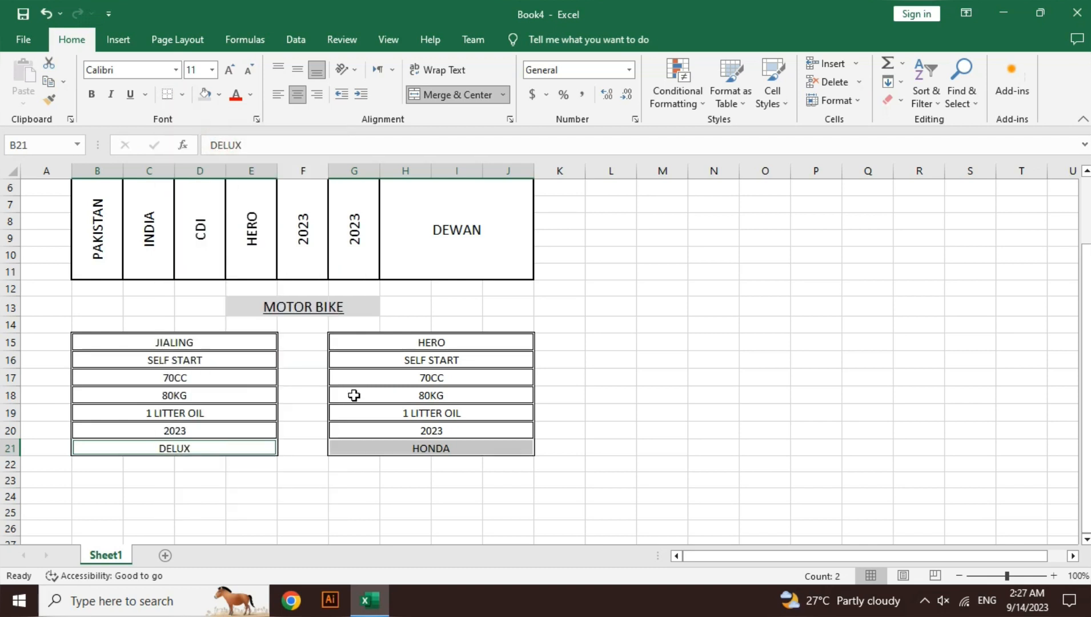
pyautogui.click(366, 486)
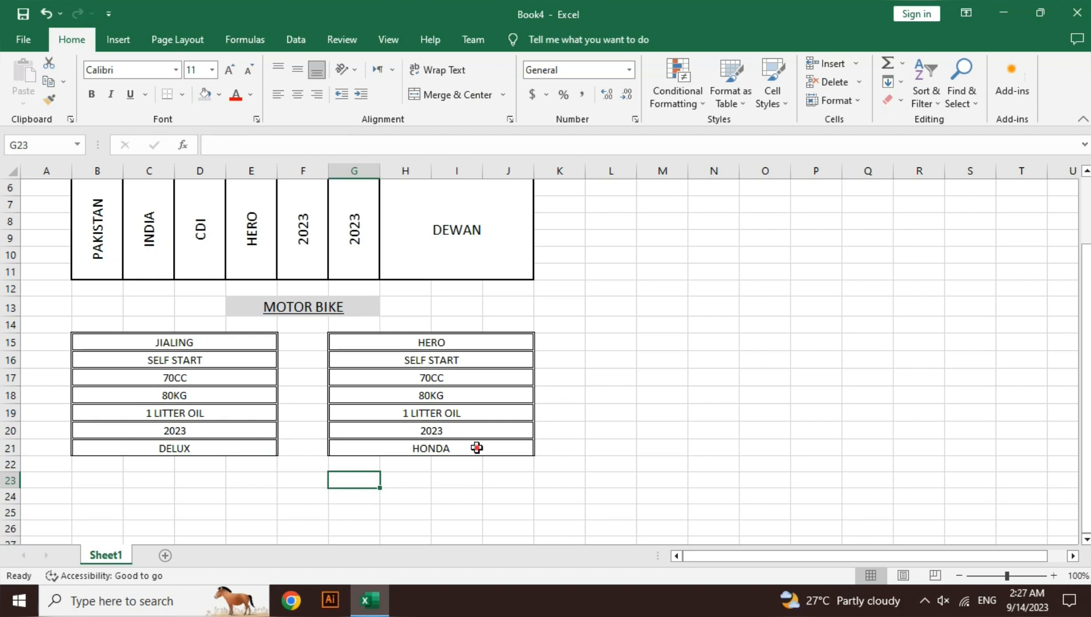
# Apply a double-line bottom border to the DELUX and HONDA cells in row 21.
pyautogui.click(478, 450)
pyautogui.keyDown('ctrl'); pyautogui.click(238, 447); pyautogui.keyUp('ctrl')
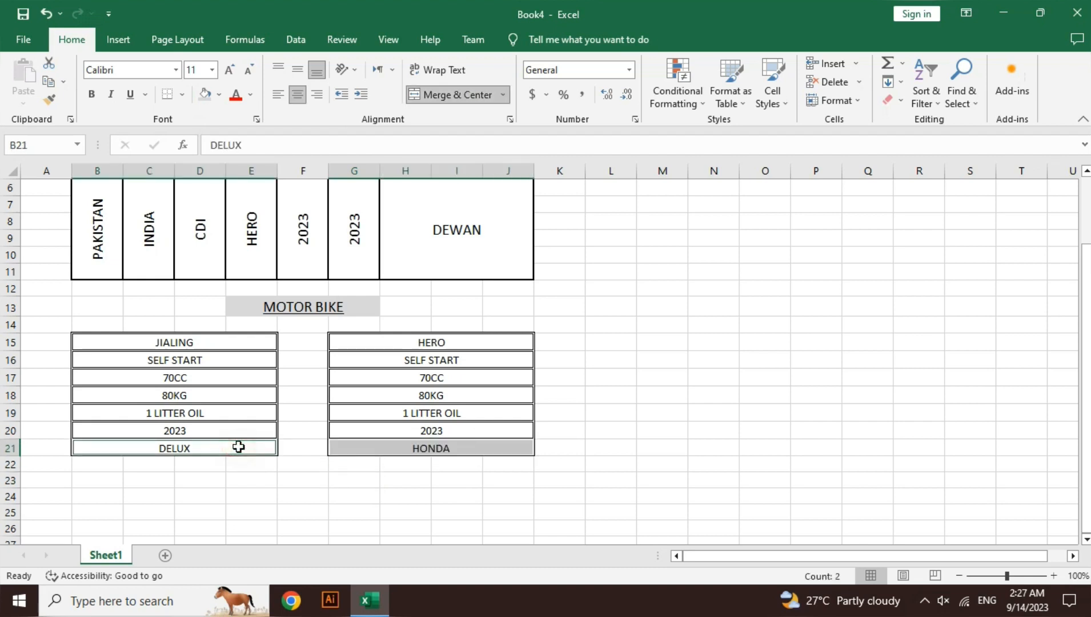
pyautogui.click(182, 92)
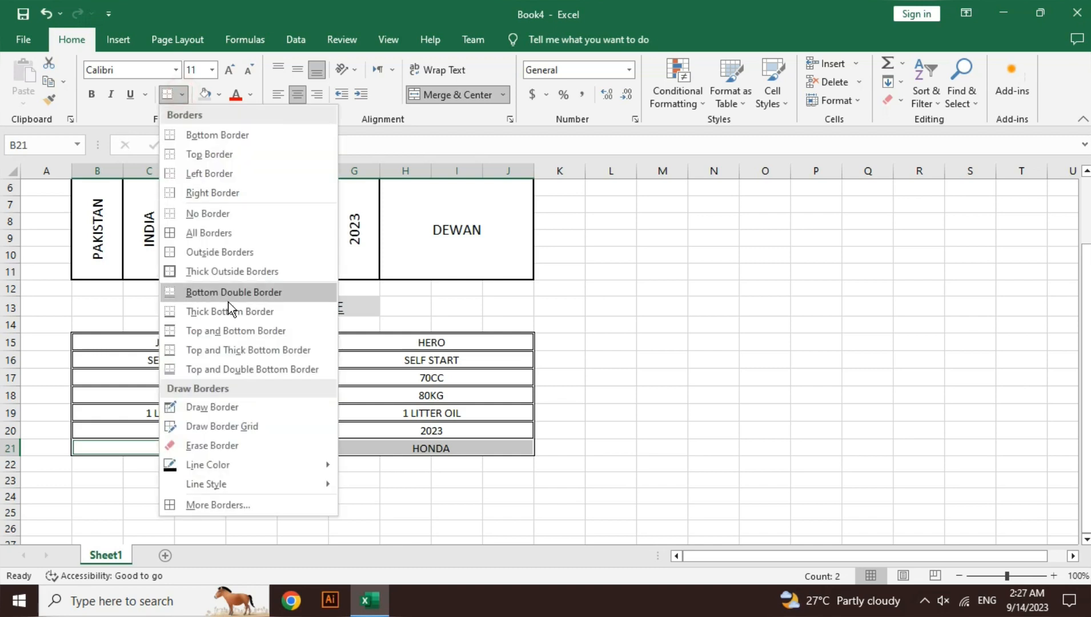
pyautogui.click(259, 508)
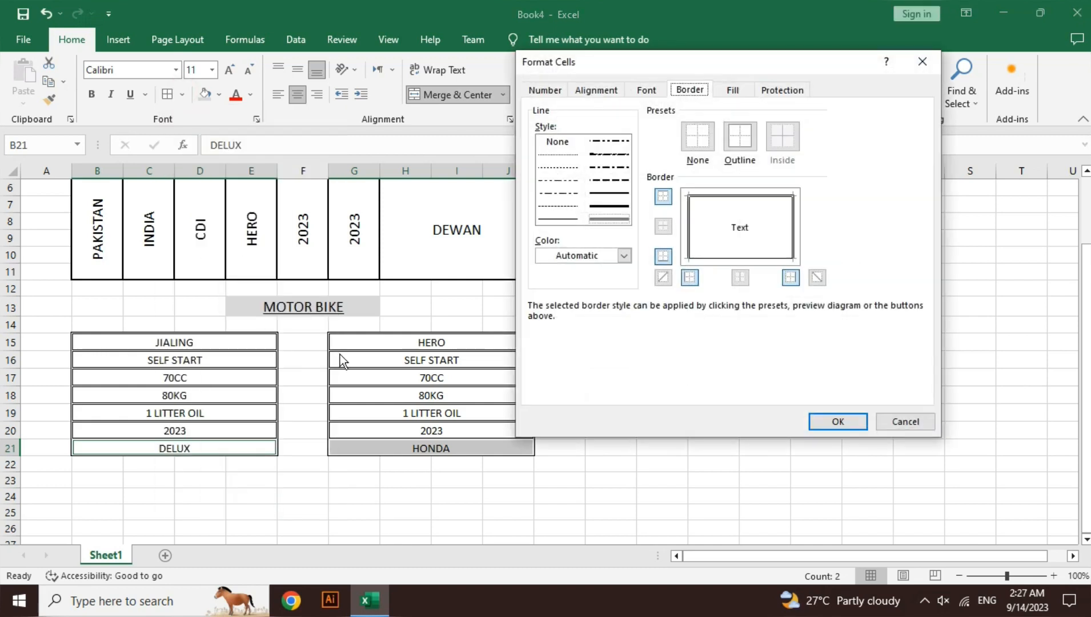
pyautogui.click(608, 220)
pyautogui.click(730, 258)
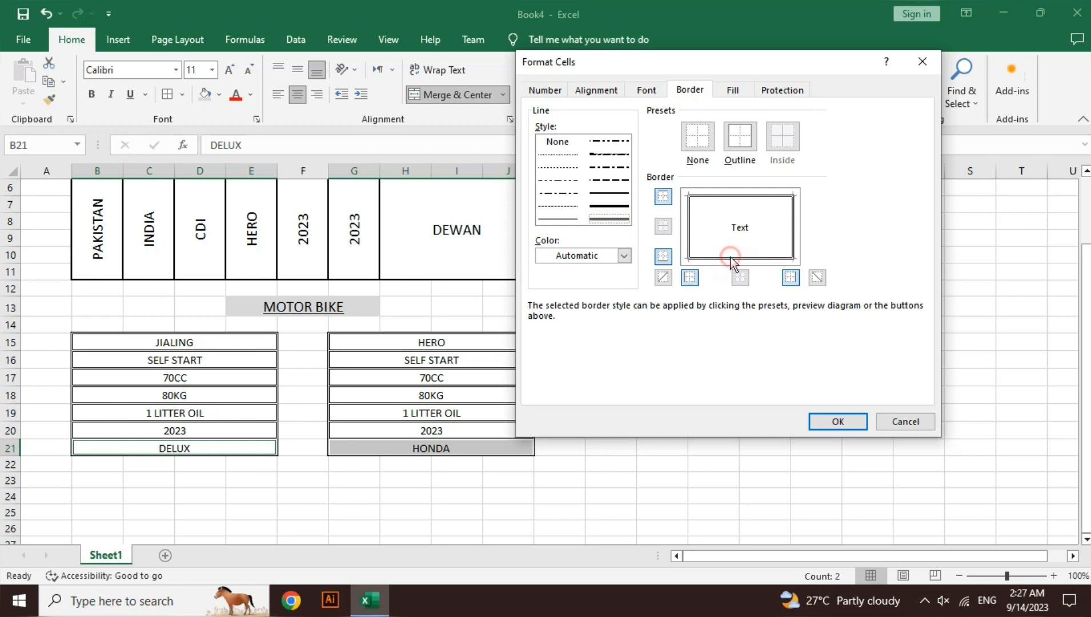
pyautogui.click(833, 421)
pyautogui.click(589, 513)
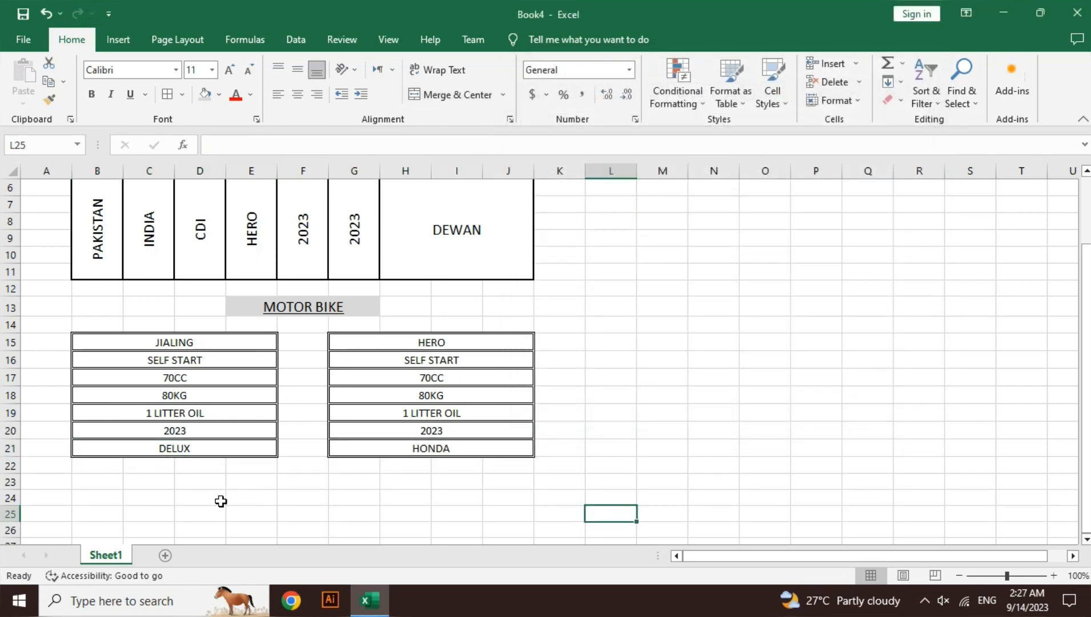
# Merge and center the range B24:C25 below the JIALING list.
pyautogui.click(97, 498)
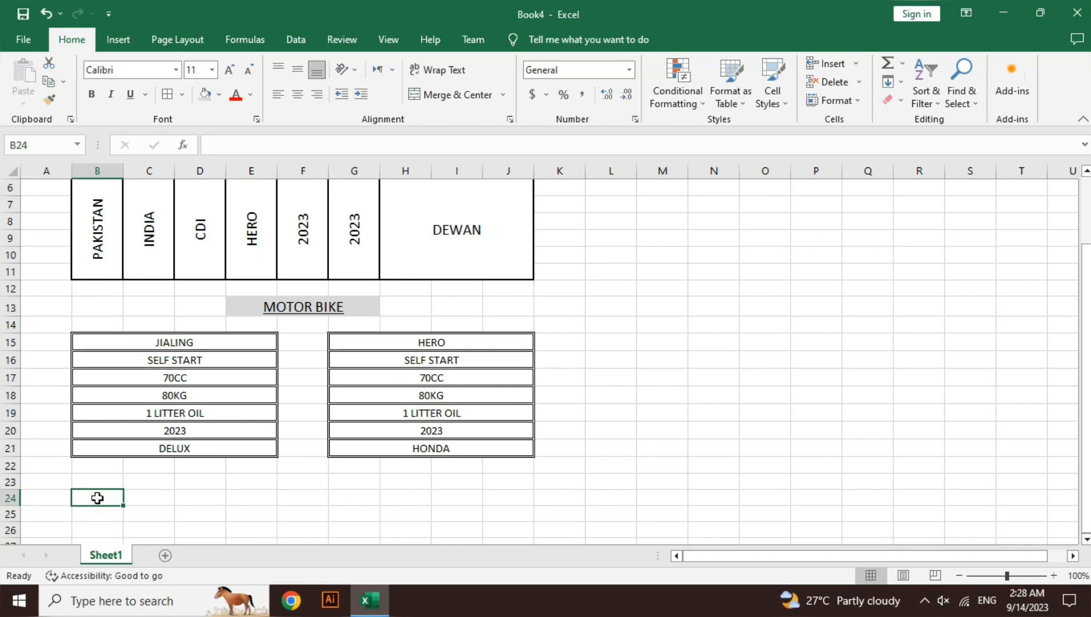
pyautogui.hotkey('shift', 'Down')
pyautogui.hotkey('shift', 'Right')
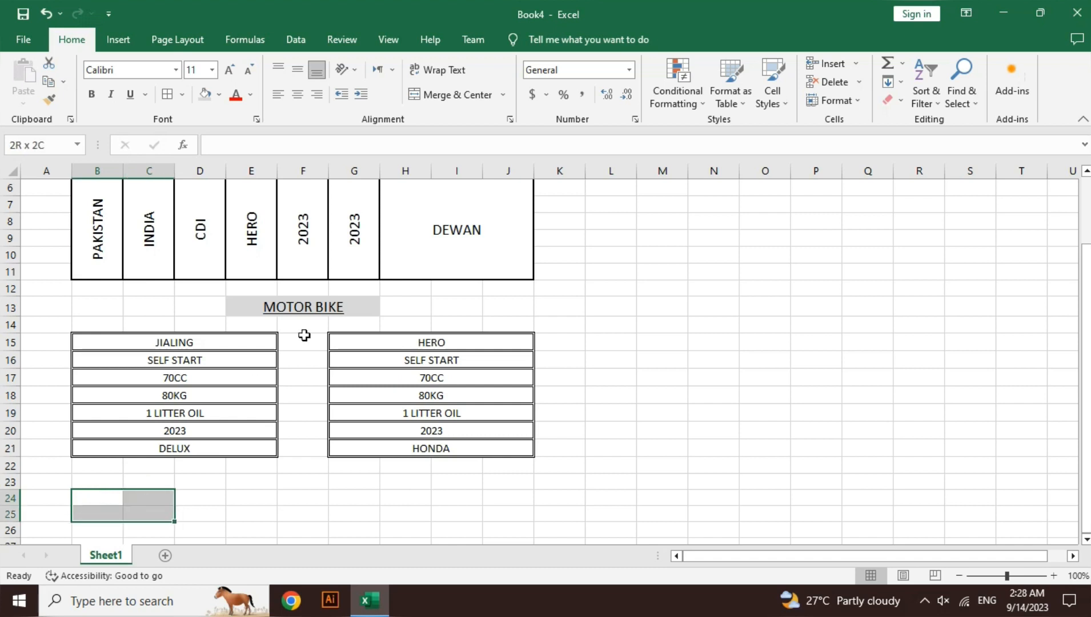
pyautogui.click(464, 103)
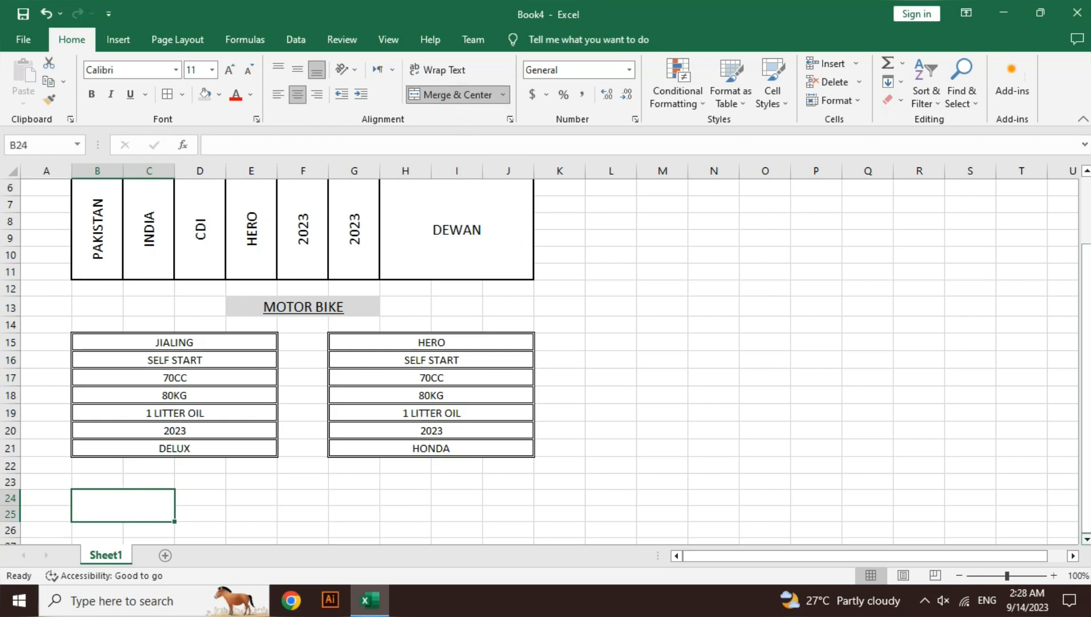
# Fill the merged cell B24:C25 across to column E and down to row 31, making a grid of two-by-two merged cells.
pyautogui.scroll(-3, 545, 357)
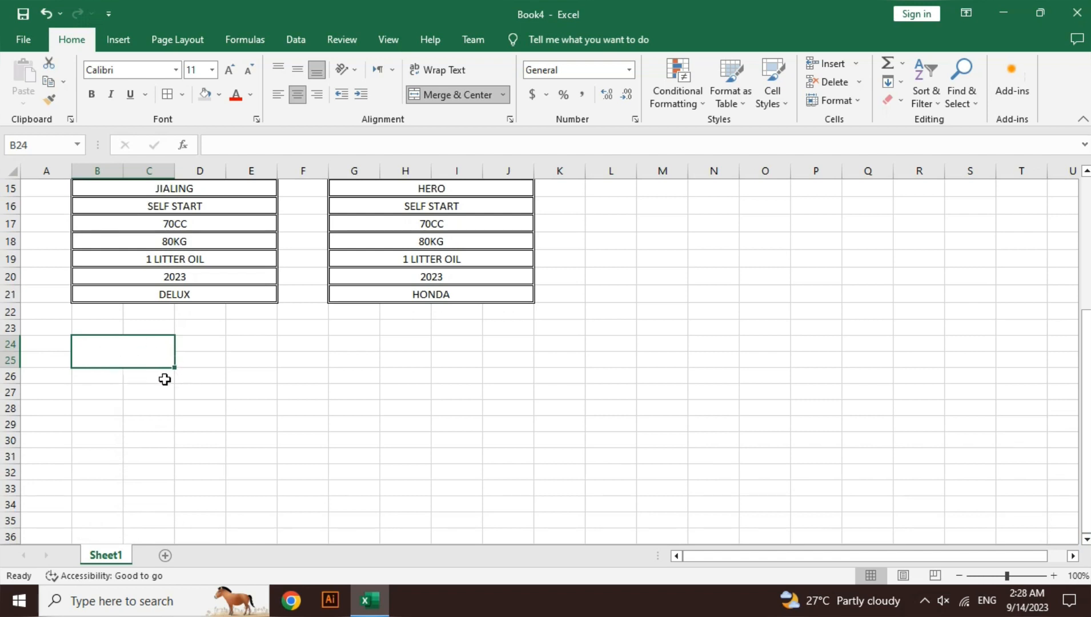
pyautogui.moveTo(174, 370); pyautogui.dragTo(234, 370)
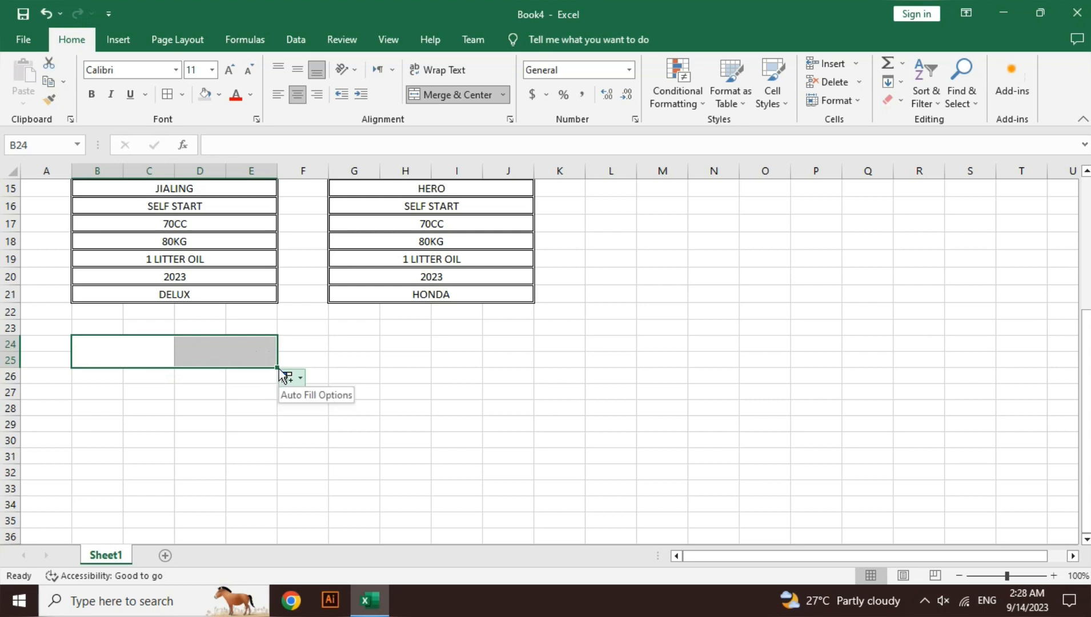
pyautogui.moveTo(277, 365); pyautogui.dragTo(279, 416)
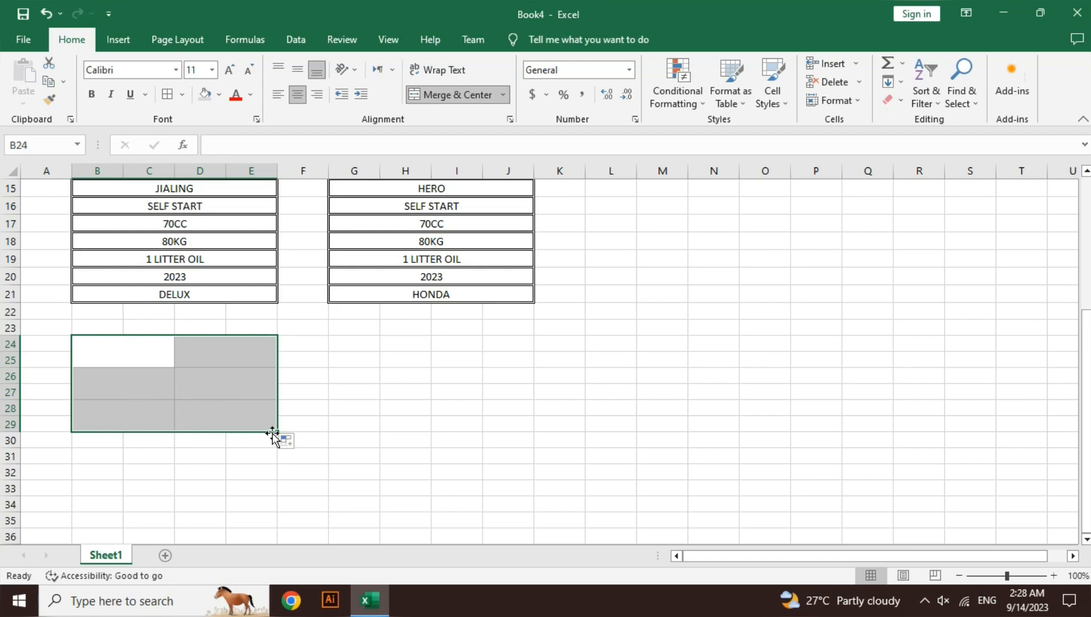
pyautogui.moveTo(276, 433); pyautogui.dragTo(276, 462)
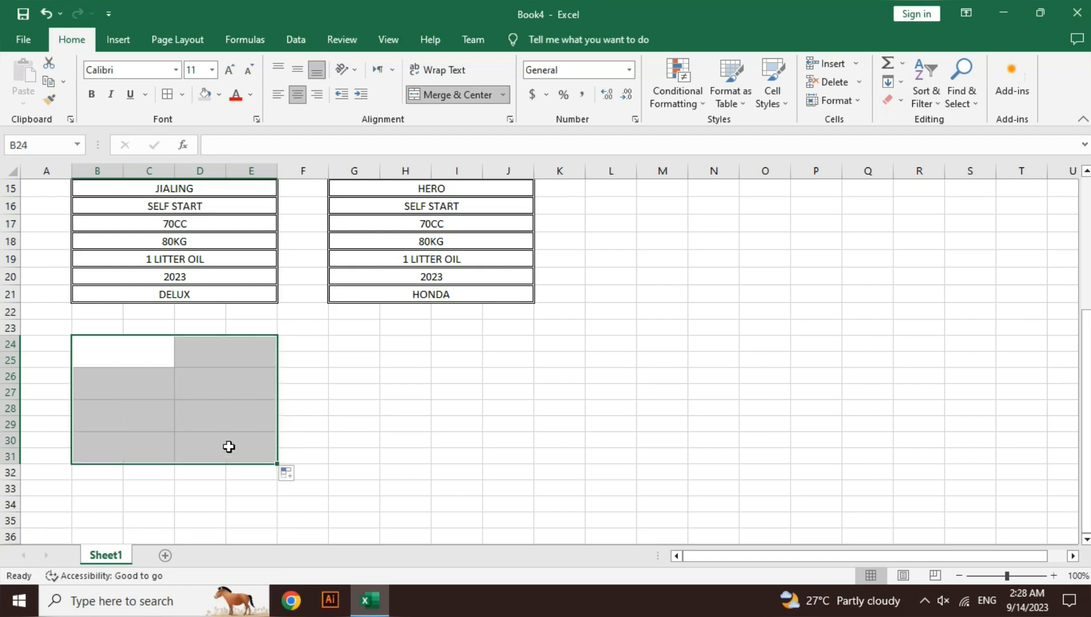
pyautogui.click(136, 350)
pyautogui.click(205, 350)
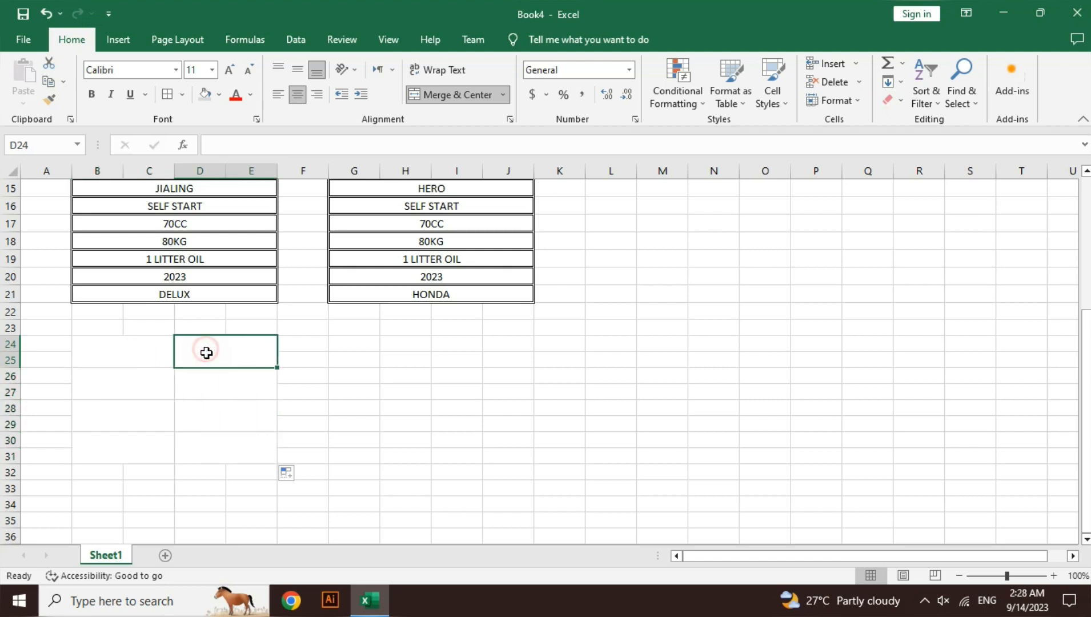
# Try pasting a copy of the borderless grid B24:E31 at G24, and undo the paste.
pyautogui.moveTo(133, 352); pyautogui.dragTo(216, 446)
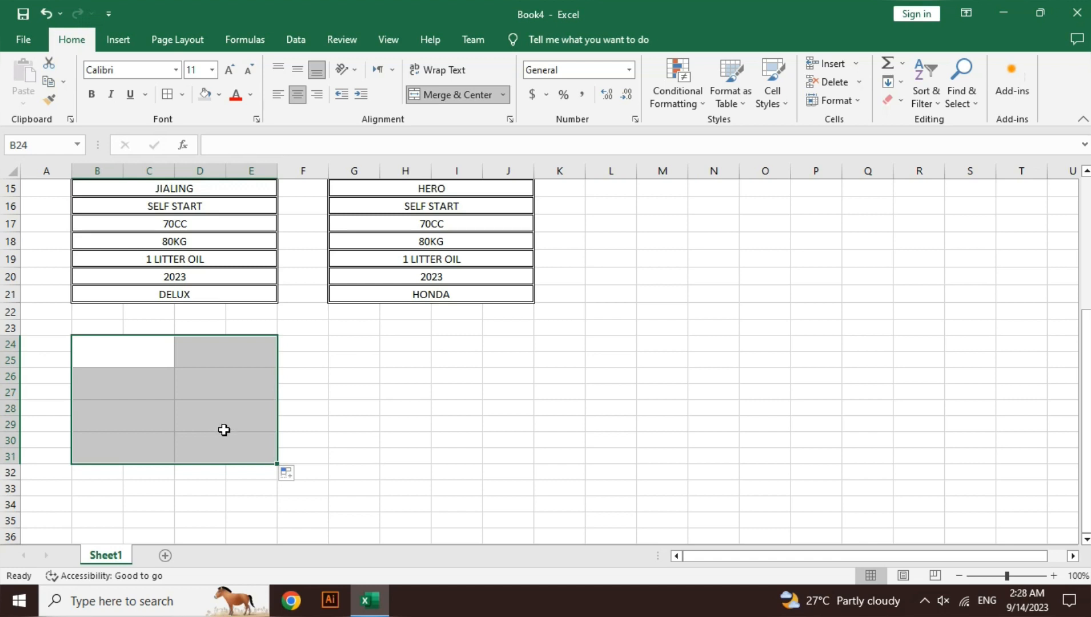
pyautogui.hotkey('ctrl', 'c')
pyautogui.click(368, 349)
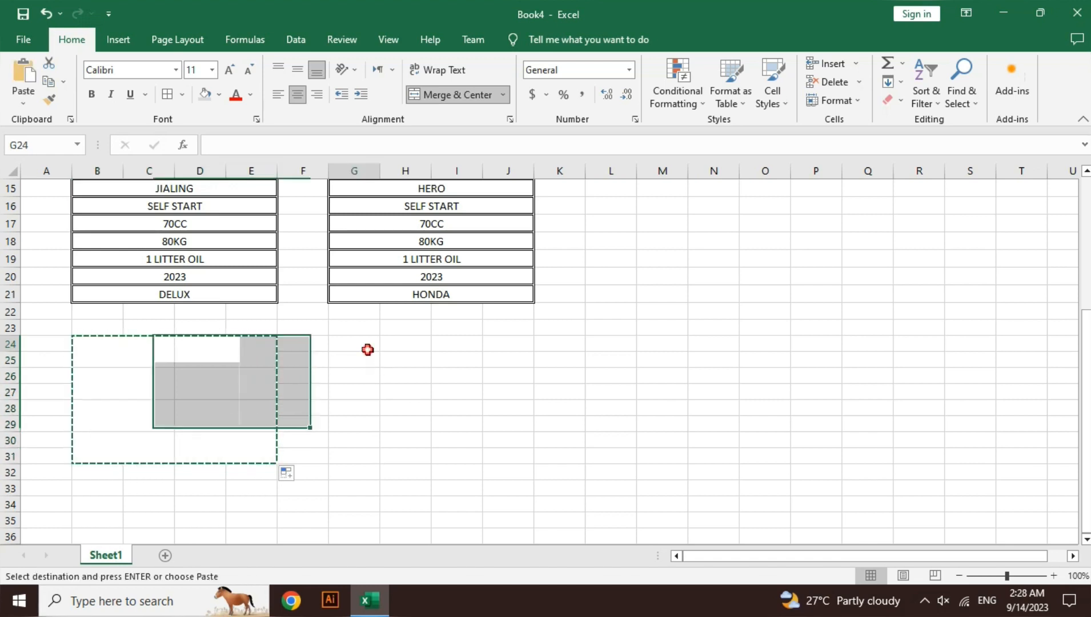
pyautogui.hotkey('ctrl', 'v')
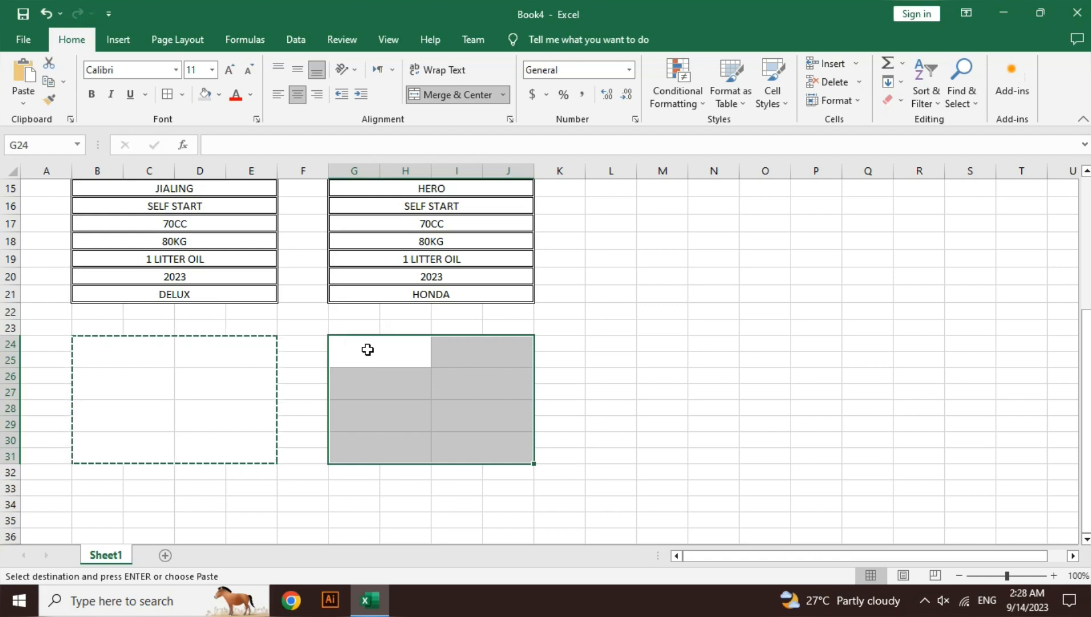
pyautogui.hotkey('ctrl', 'z')
# Apply the thickest solid line as outline and inside borders to the merged grid B24:E31.
pyautogui.moveTo(117, 357); pyautogui.dragTo(214, 440)
pyautogui.press('Escape')
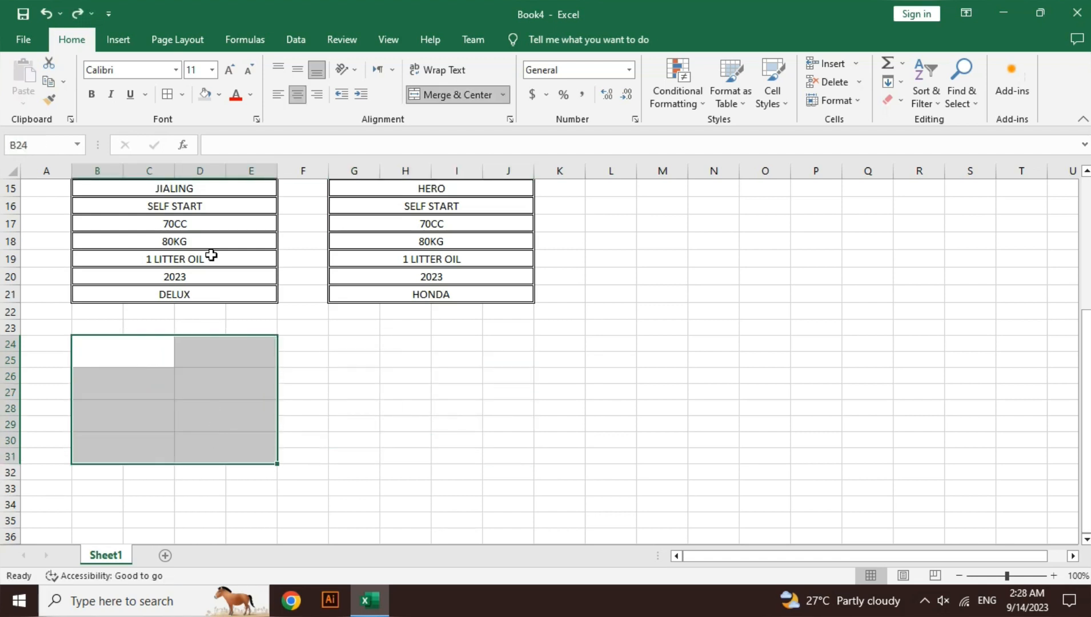
pyautogui.click(185, 94)
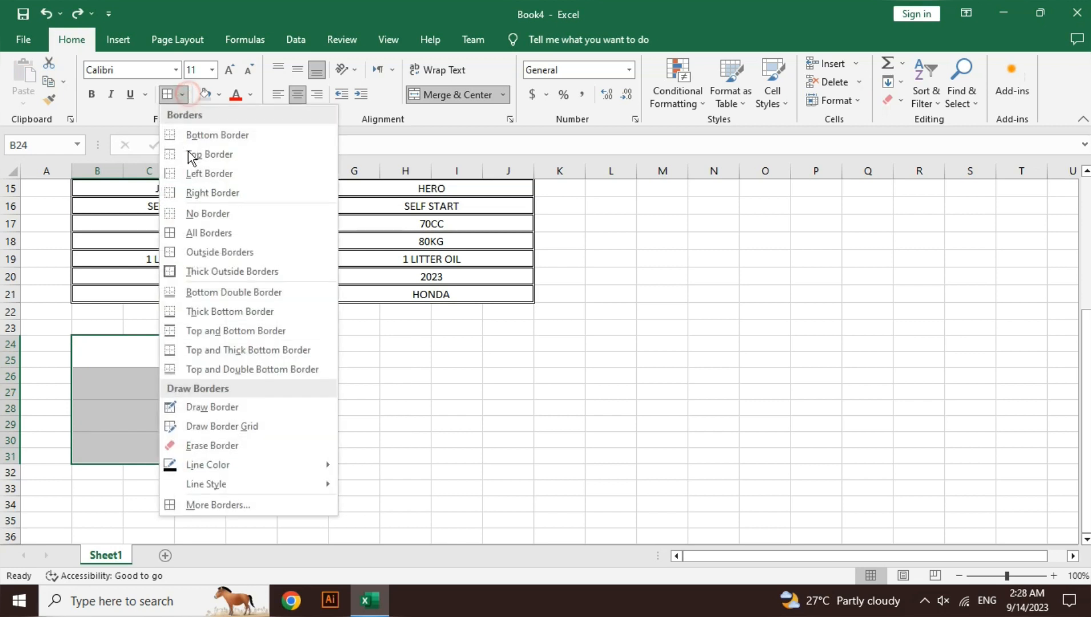
pyautogui.click(229, 506)
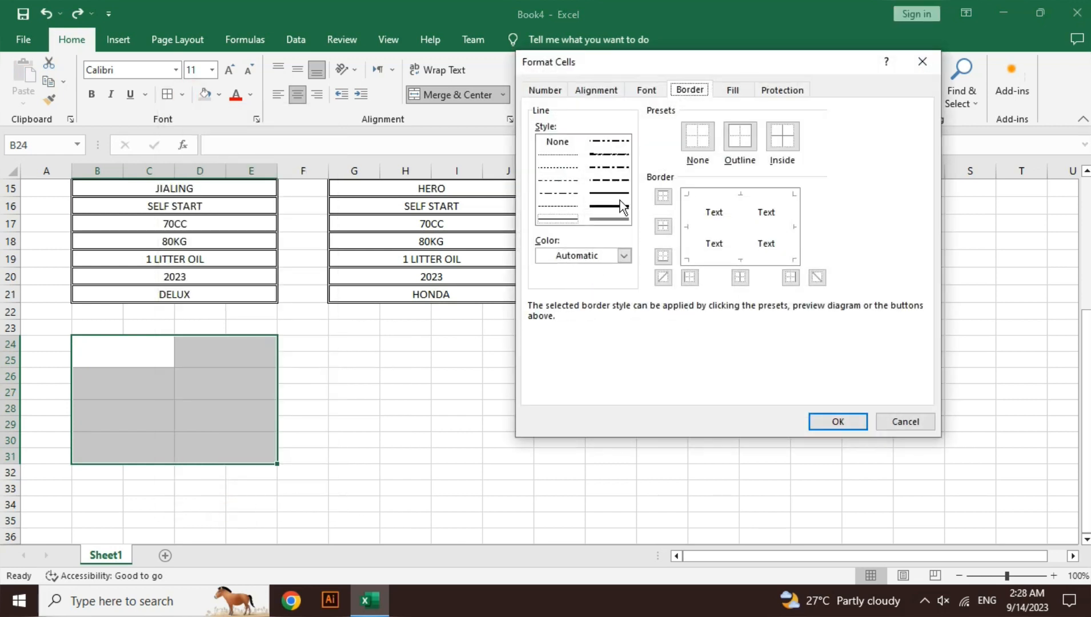
pyautogui.click(619, 207)
pyautogui.click(750, 140)
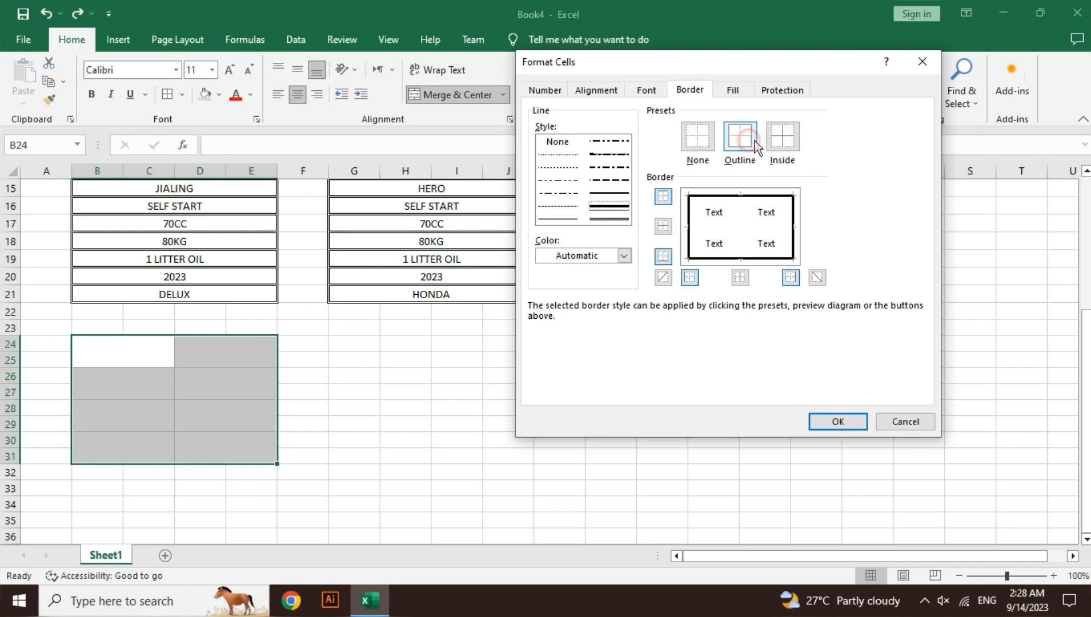
pyautogui.click(783, 141)
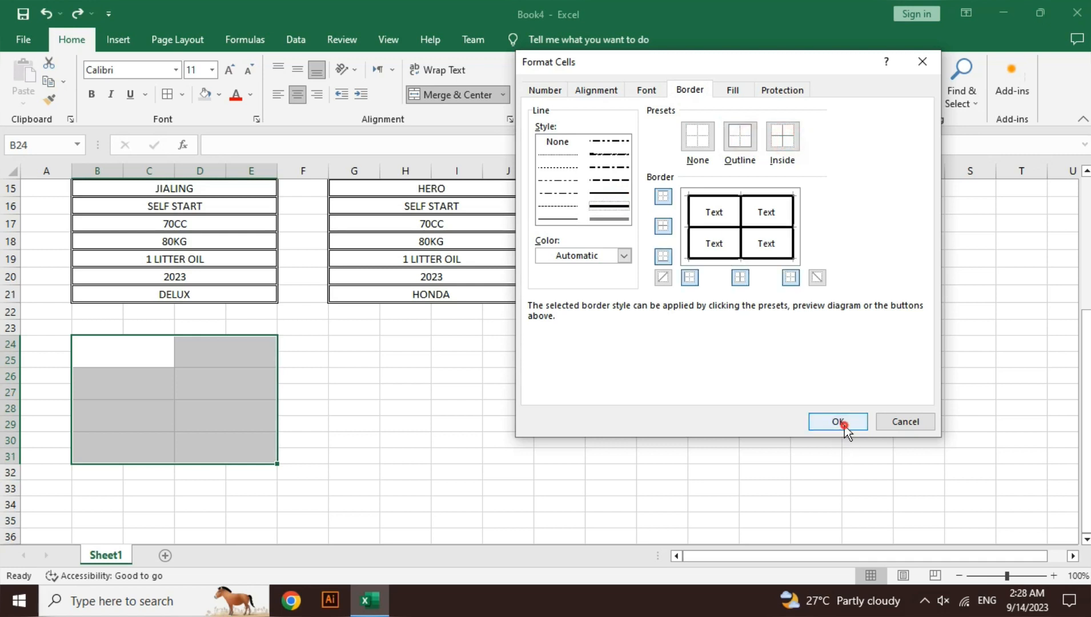
pyautogui.click(844, 424)
# Copy the thick-bordered grid B24:E31 to G24:J31.
pyautogui.hotkey('ctrl', 'c')
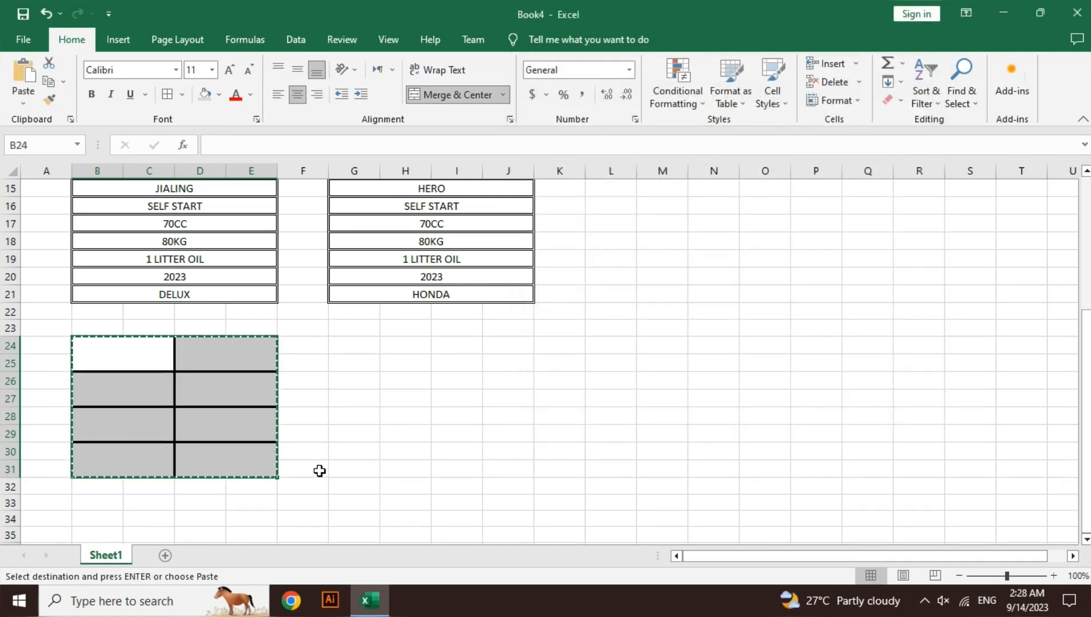
pyautogui.click(359, 342)
pyautogui.hotkey('ctrl', 'v')
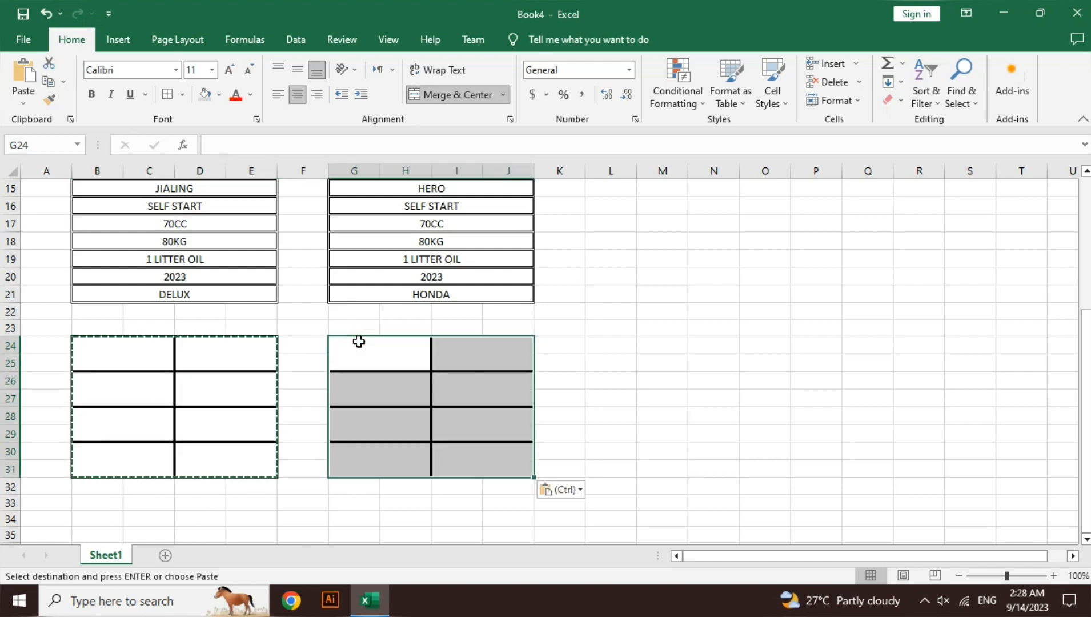
pyautogui.press('Escape')
pyautogui.click(358, 374)
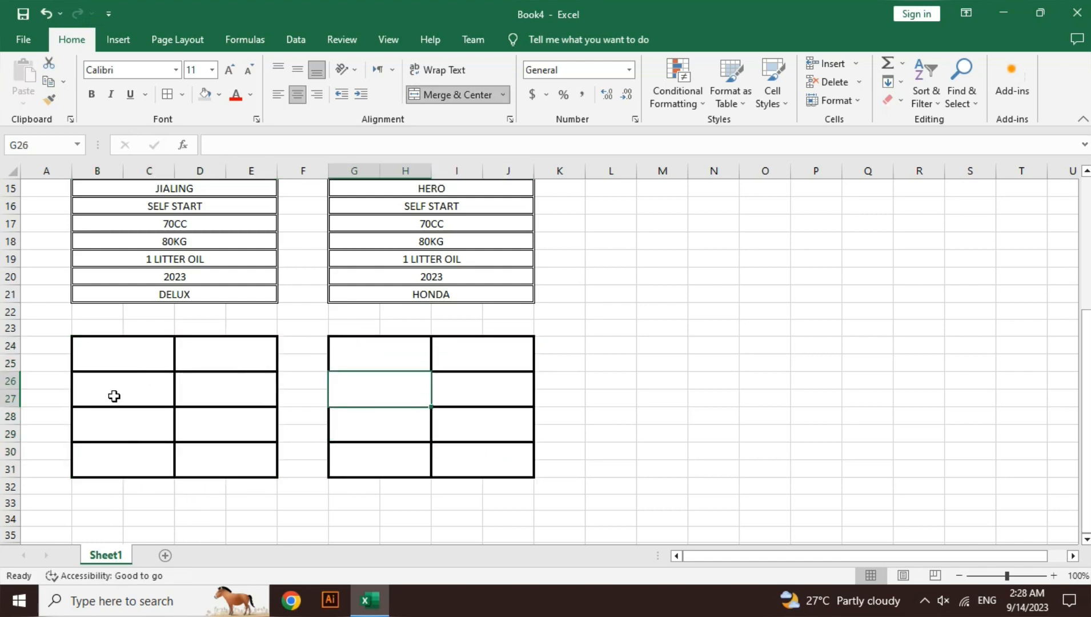
# Enter CDI and 2023 on two separate lines within the merged cell B24.
pyautogui.click(151, 361)
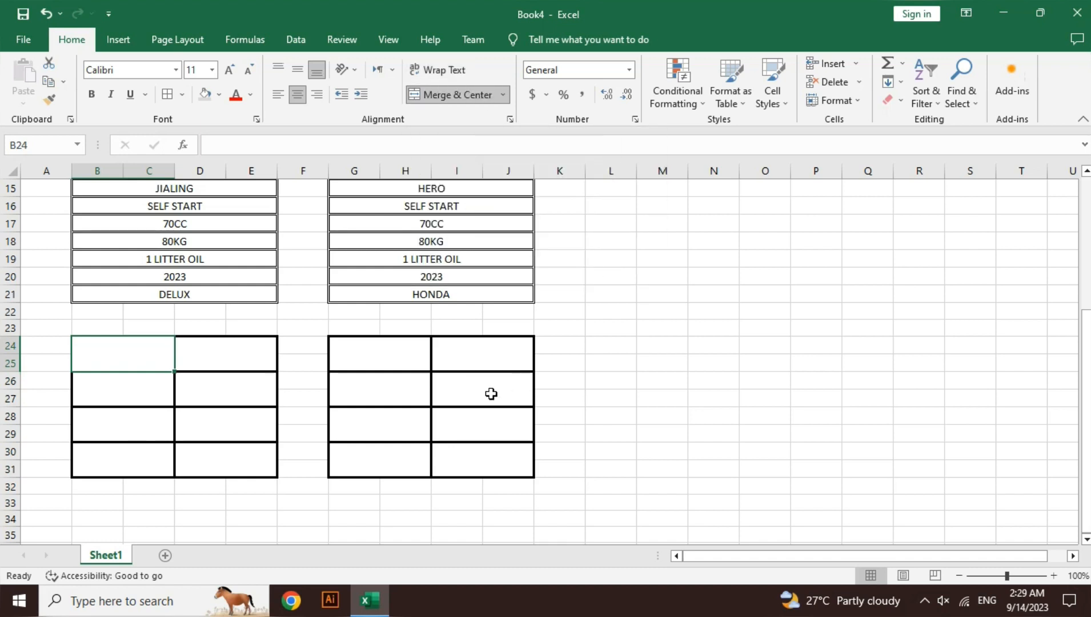
pyautogui.write('CD')
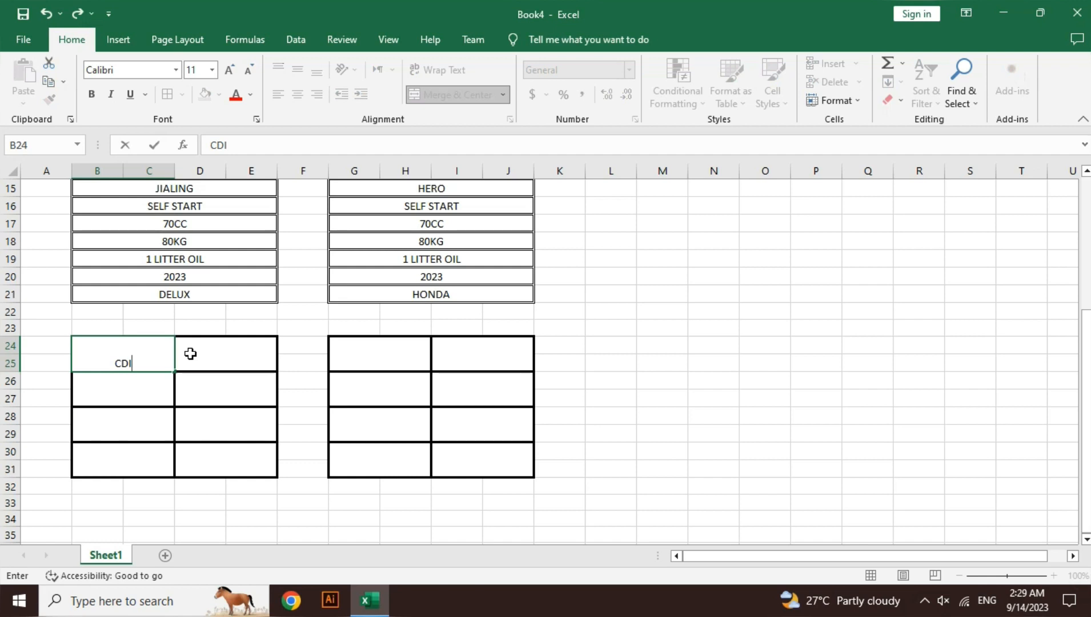
pyautogui.write('I')
pyautogui.hotkey('alt', 'Return')
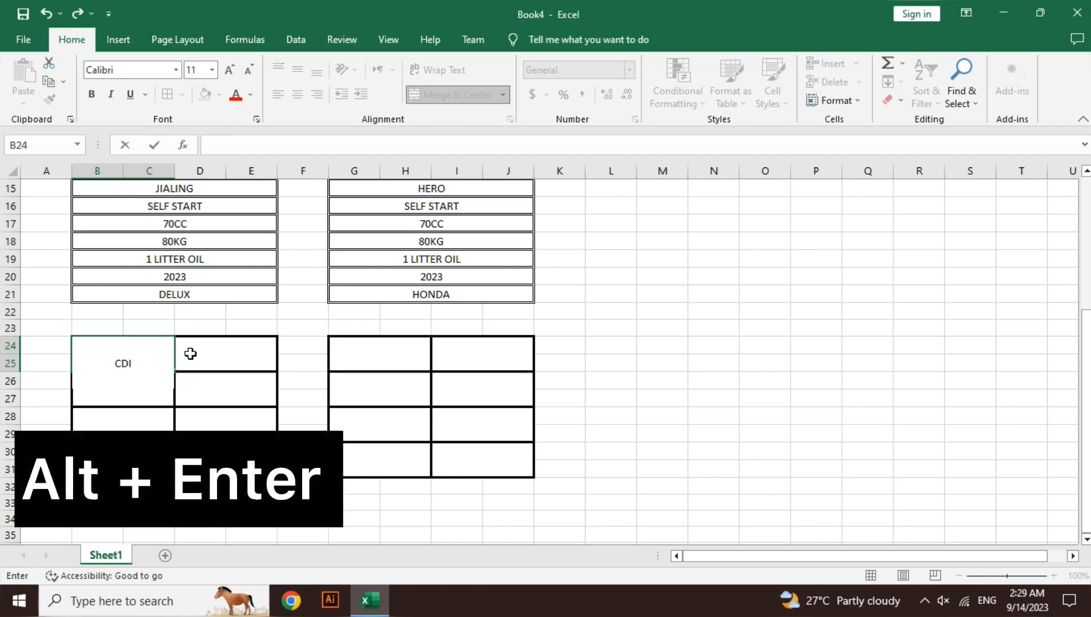
pyautogui.write('23')
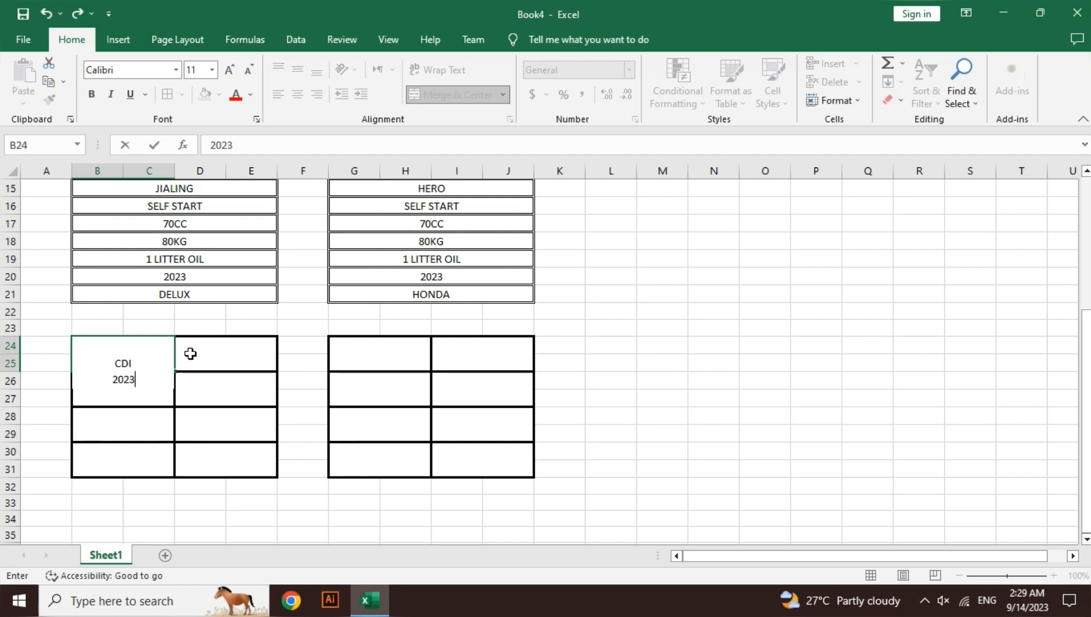
# Enter JAILING and 2023 on two separate lines within the merged cell D24.
pyautogui.click(190, 353)
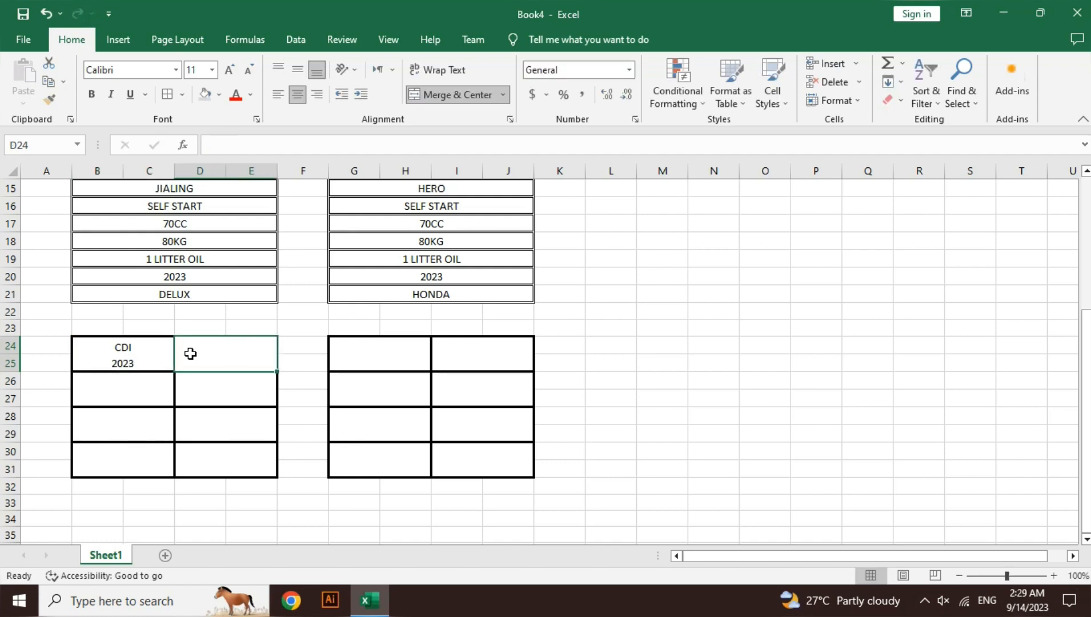
pyautogui.write('JAILON')
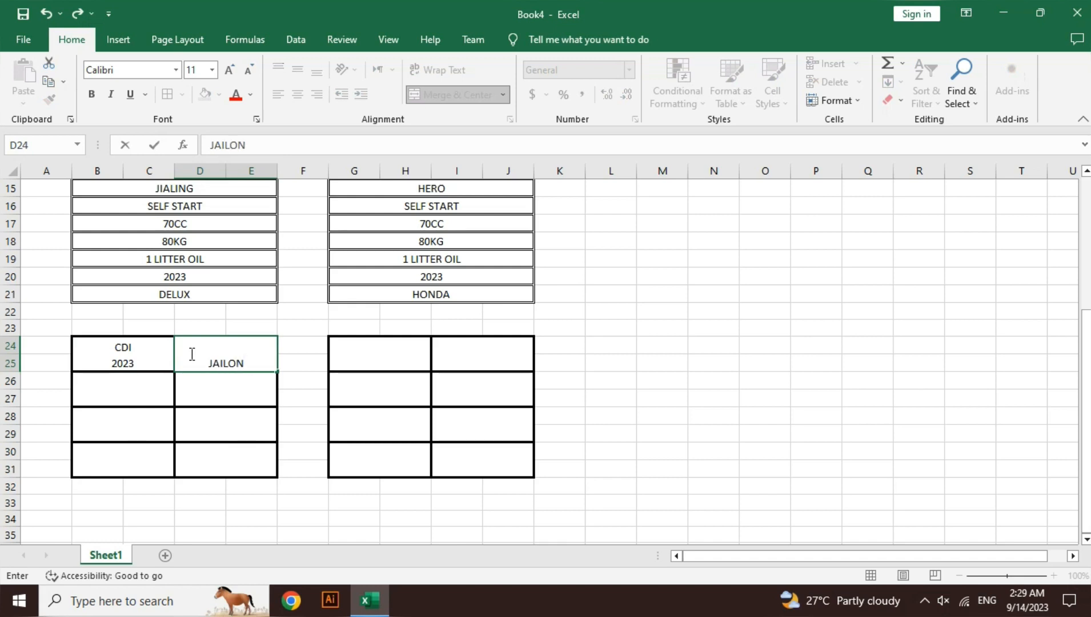
pyautogui.write('G')
pyautogui.press('BackSpace')
pyautogui.press('BackSpace')
pyautogui.press('BackSpace')
pyautogui.write('ING')
pyautogui.hotkey('alt', 'Return')
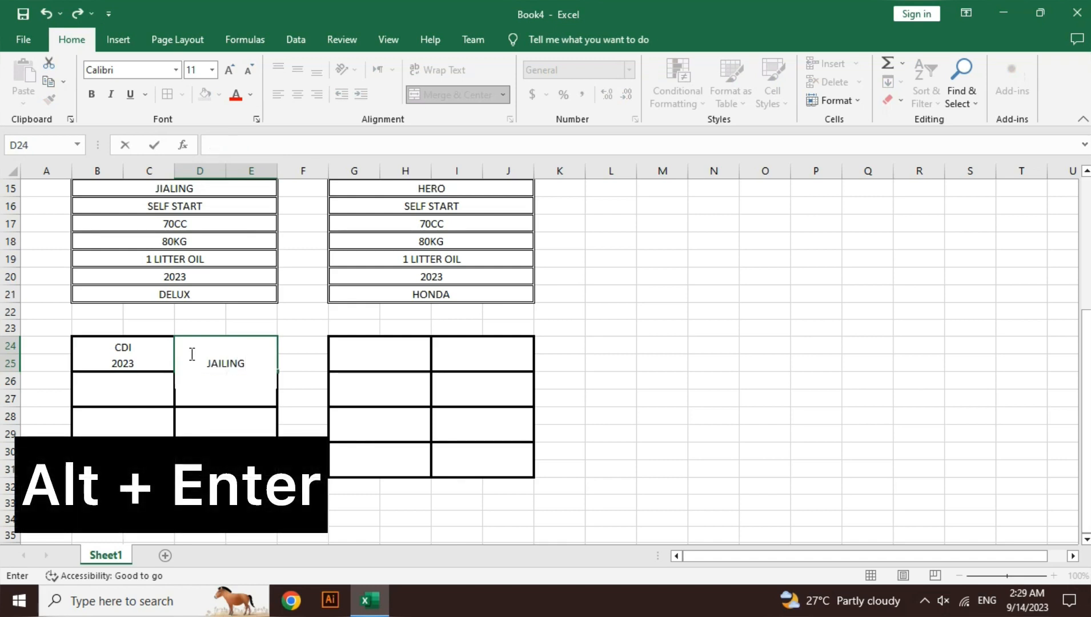
pyautogui.write('2023')
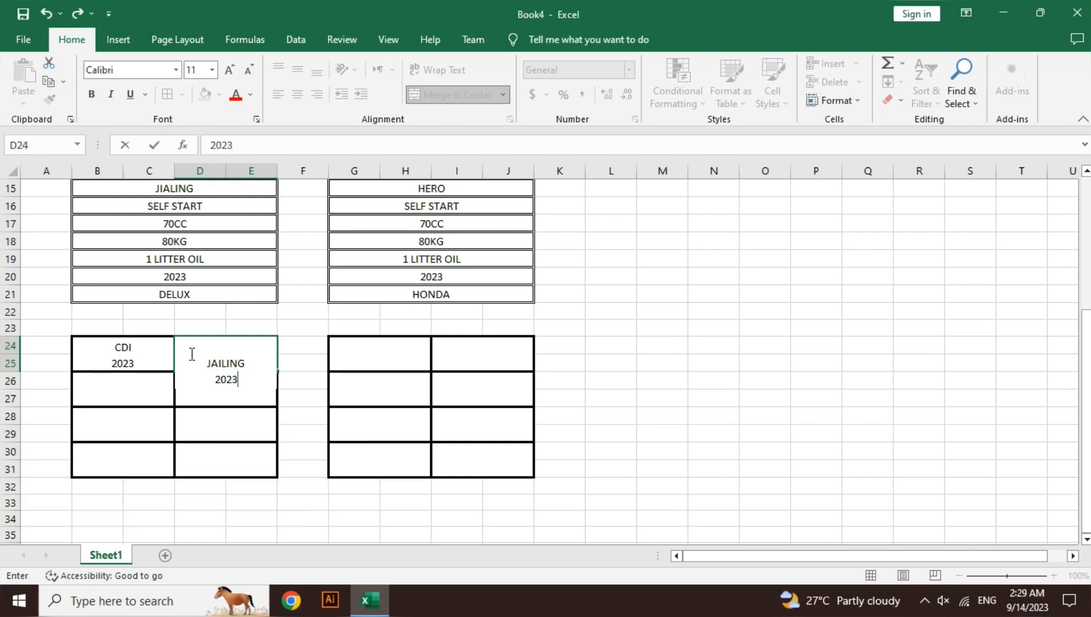
pyautogui.press('Return')
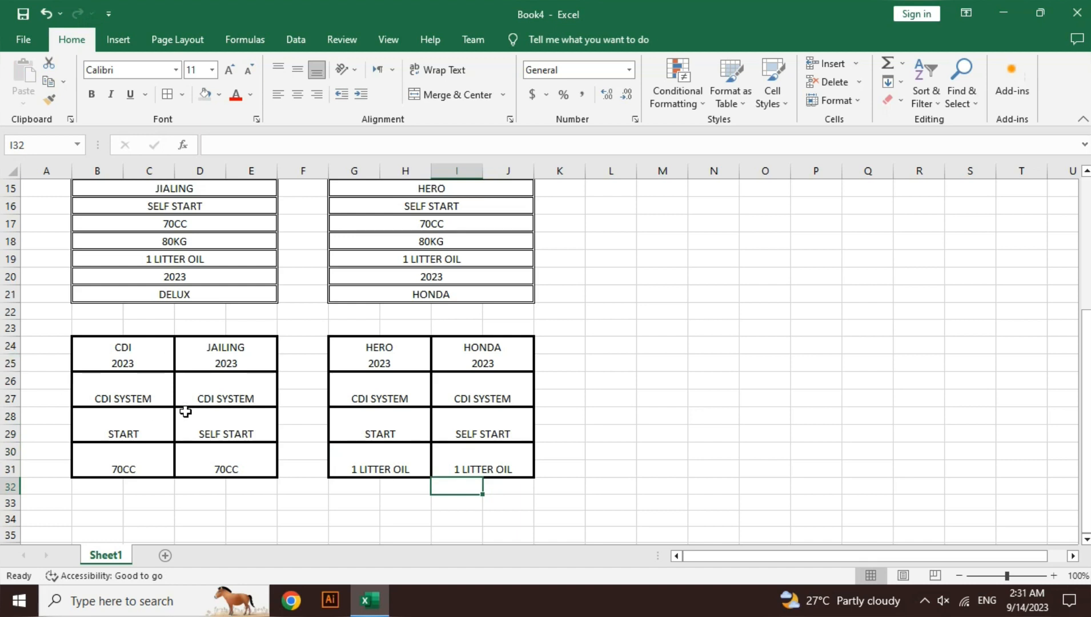
# Middle-align the text vertically across both thick-bordered grids, B24:J31.
pyautogui.moveTo(123, 349); pyautogui.dragTo(497, 455)
pyautogui.click(304, 70)
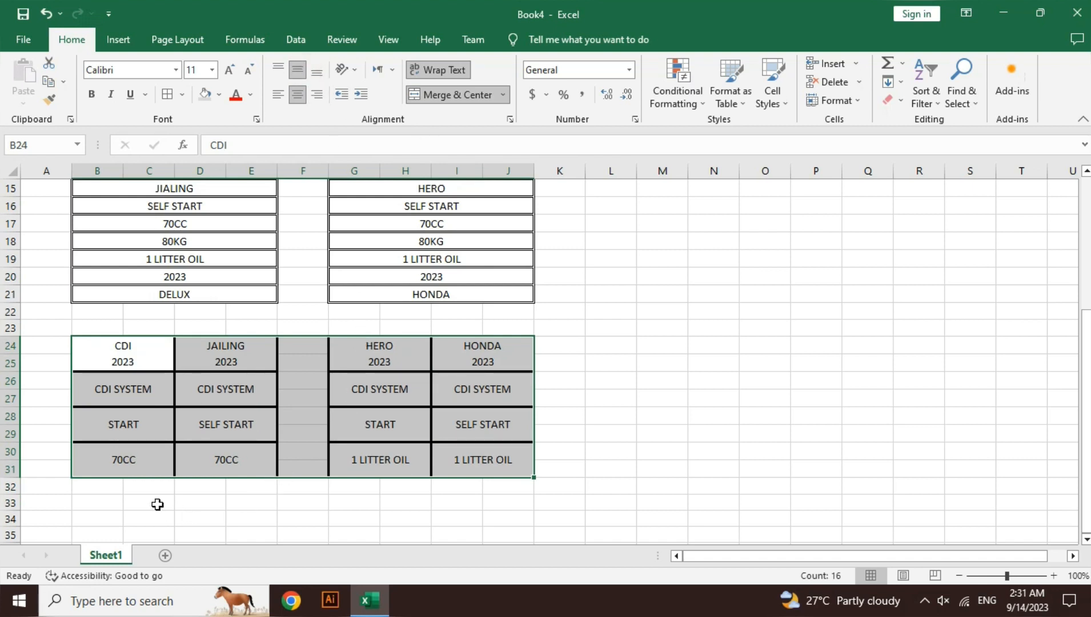
# Enter 1 in B34 and fill the number series 1 to 9 across to J34.
pyautogui.click(117, 516)
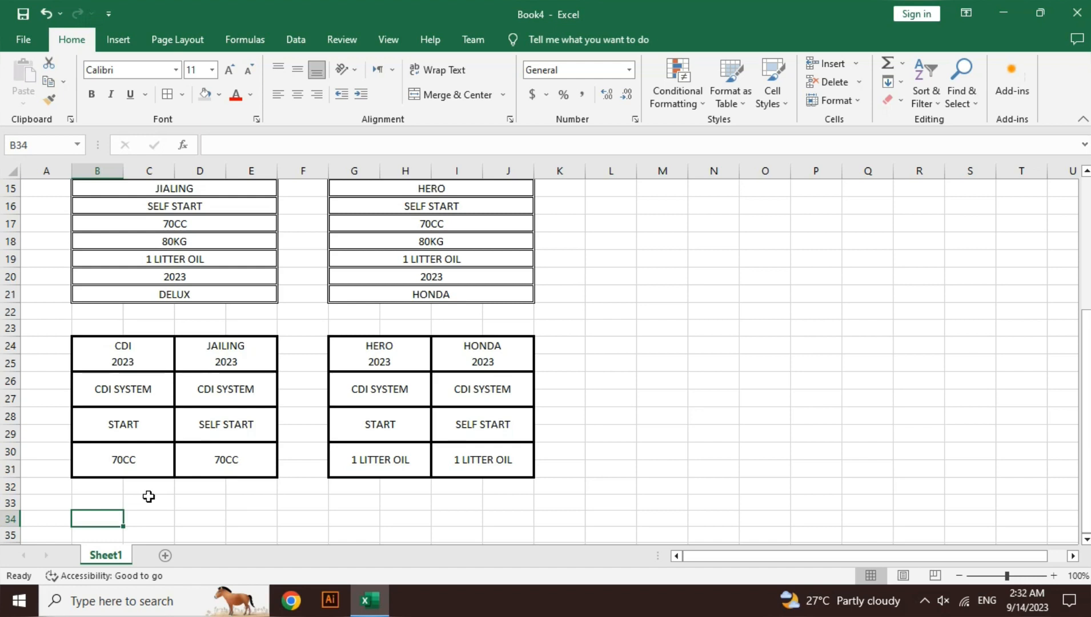
pyautogui.write('1')
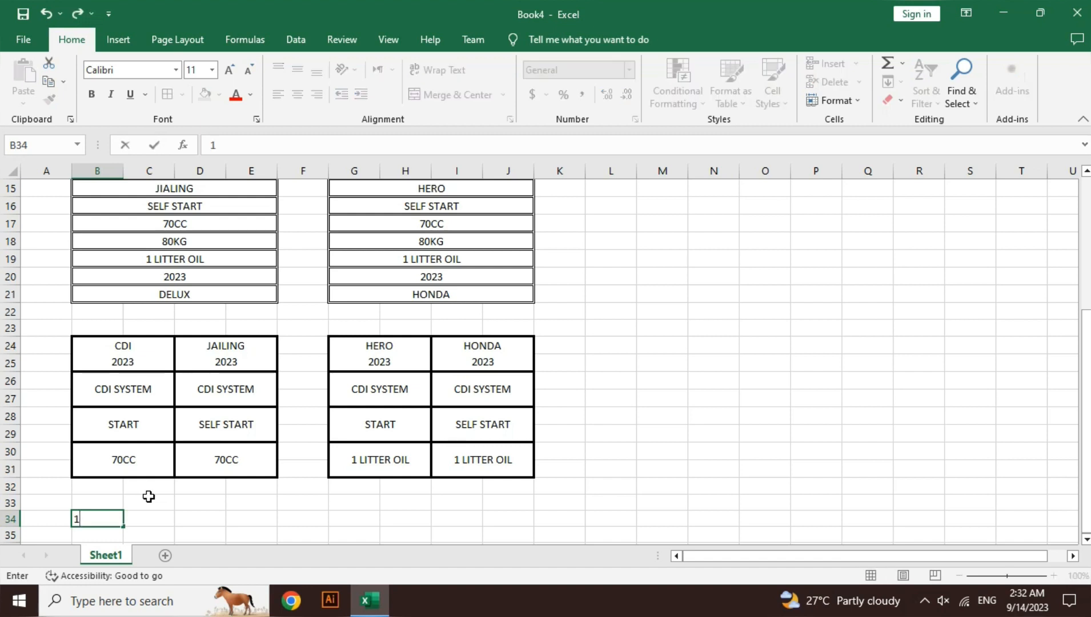
pyautogui.hotkey('ctrl', 'Return')
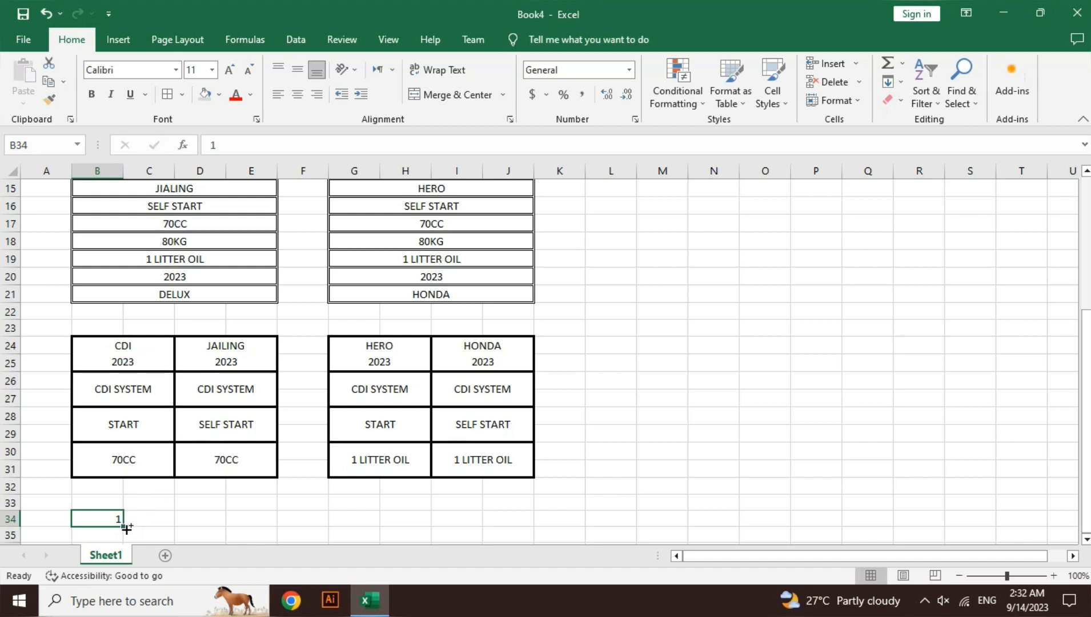
pyautogui.moveTo(125, 526); pyautogui.dragTo(521, 513)
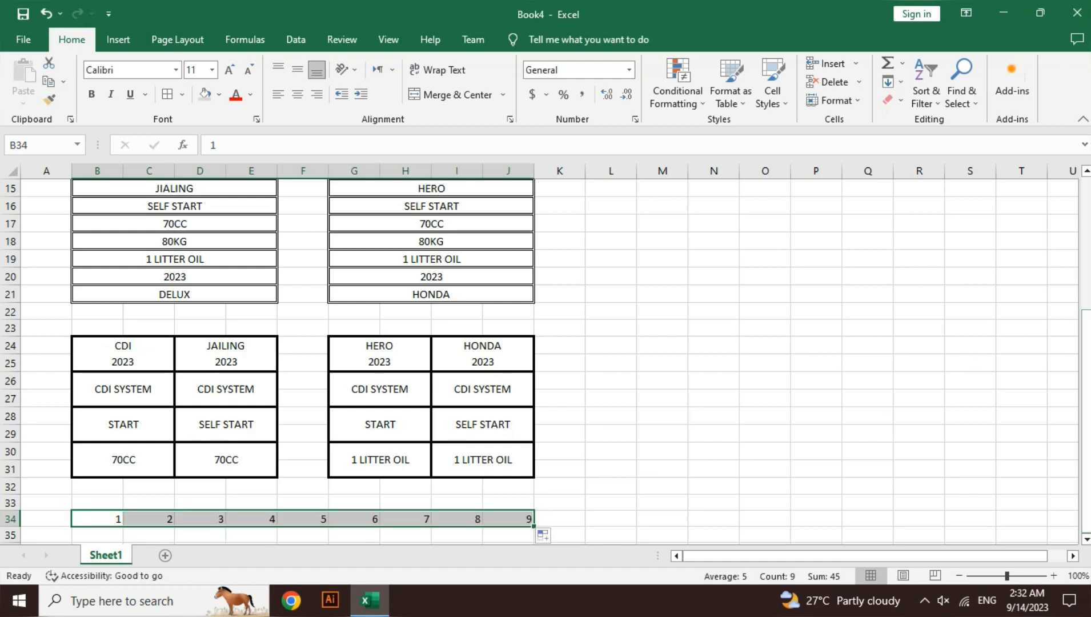
# Enter 1 and 3 in B36:C36 and extend the odd-number series across to J36.
pyautogui.click(1087, 539)
pyautogui.scroll(-4, 441, 445)
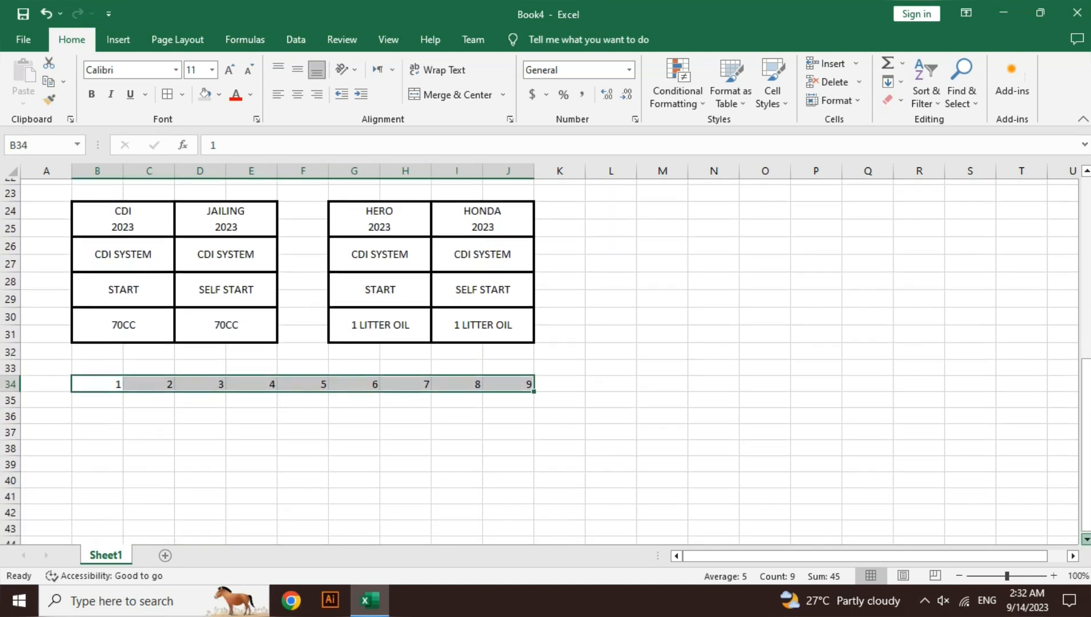
pyautogui.press('Down')
pyautogui.press('Down')
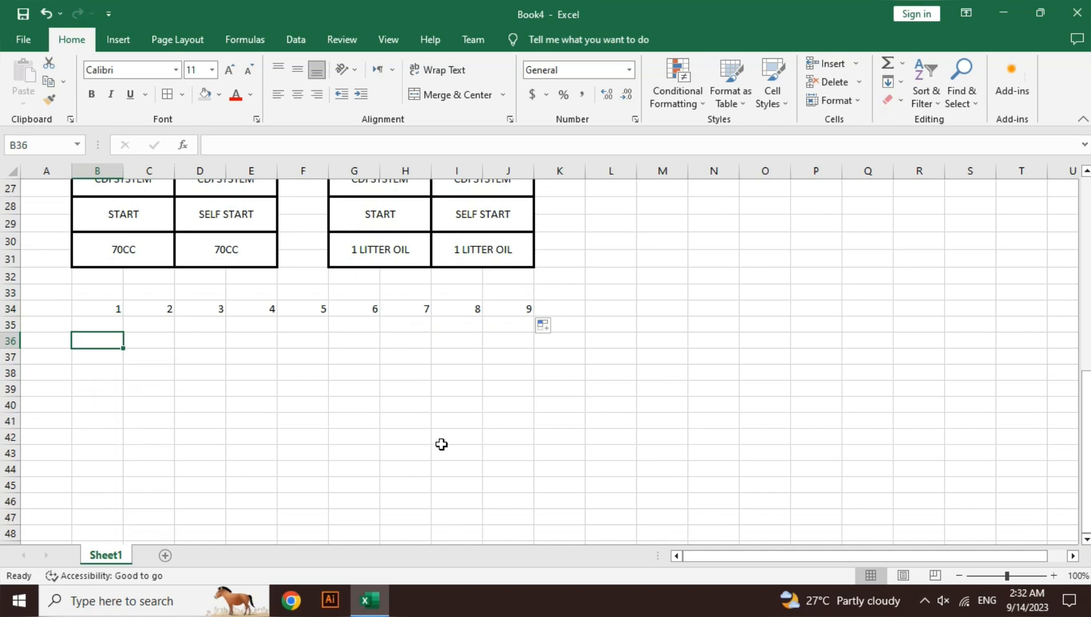
pyautogui.write('1')
pyautogui.press('Tab')
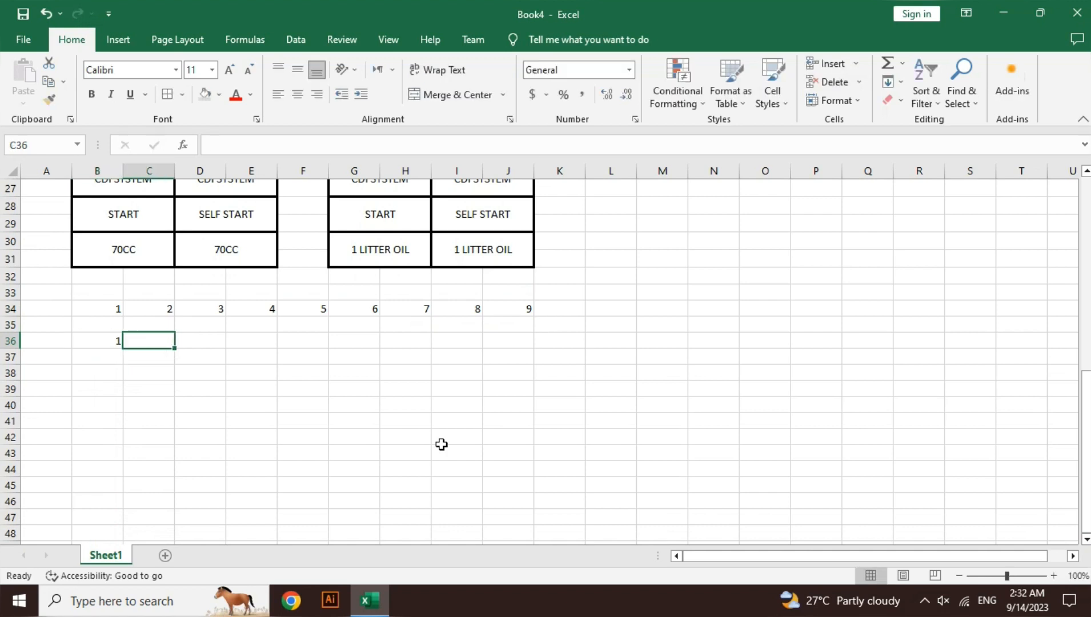
pyautogui.write('3')
pyautogui.hotkey('shift', 'Tab')
pyautogui.hotkey('shift', 'Right')
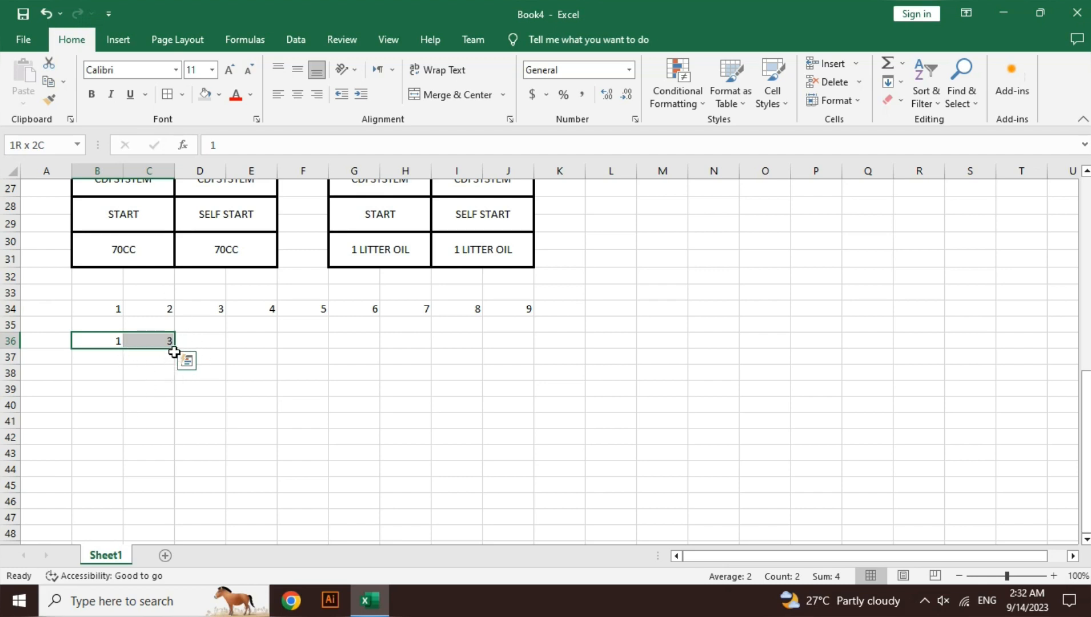
pyautogui.moveTo(175, 349); pyautogui.dragTo(550, 366)
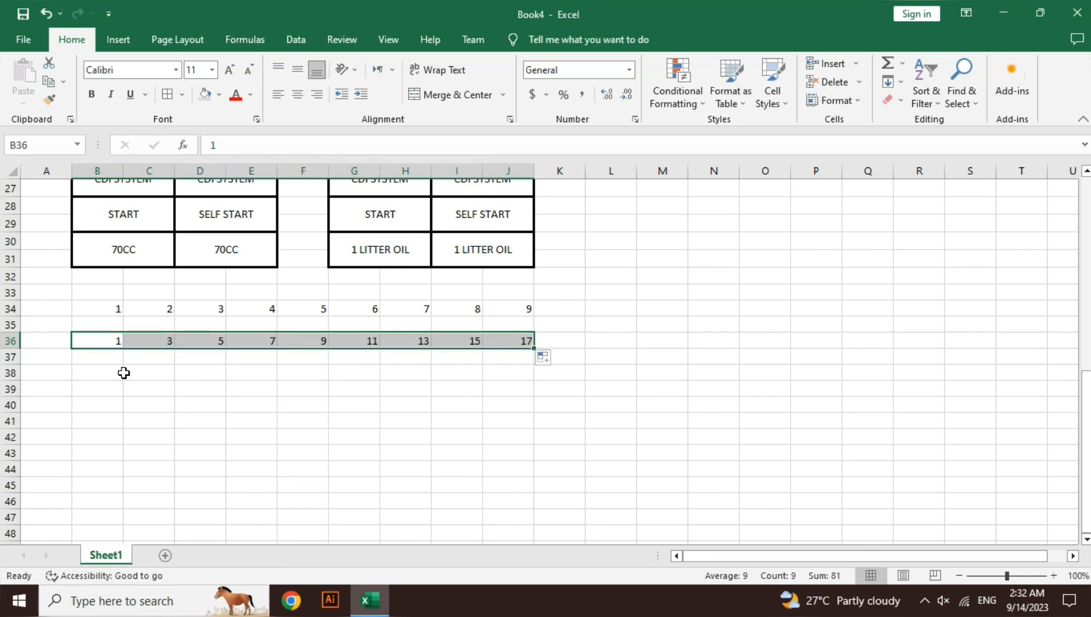
# Enter 10 and 20 in B38:C38 and extend the series in tens across to J38.
pyautogui.click(113, 374)
pyautogui.write('10')
pyautogui.press('Tab')
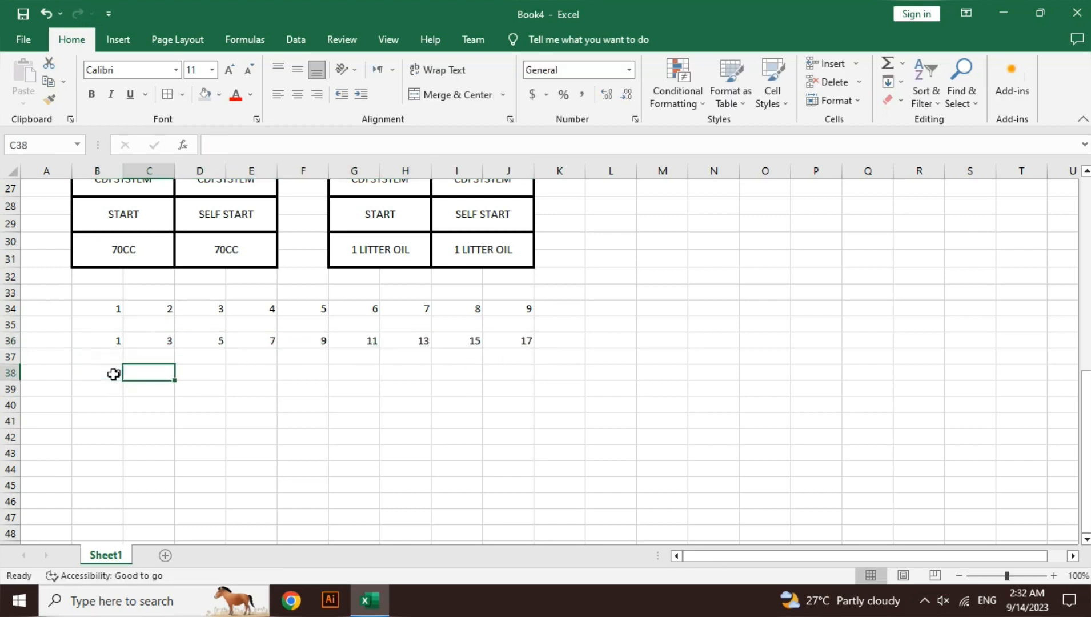
pyautogui.write('20')
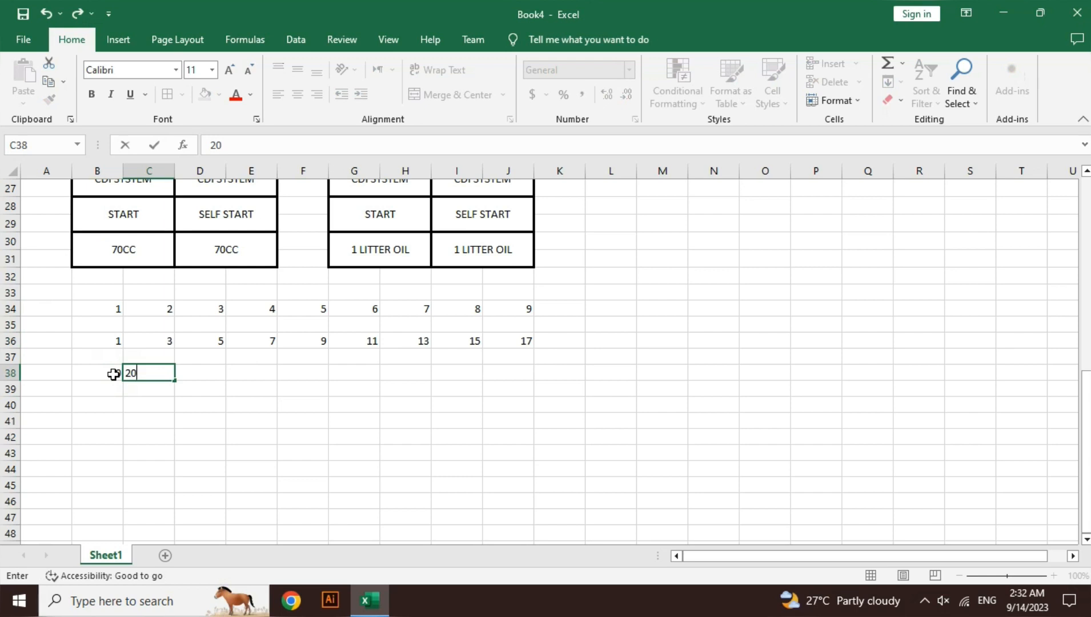
pyautogui.click(114, 374)
pyautogui.hotkey('shift', 'Right')
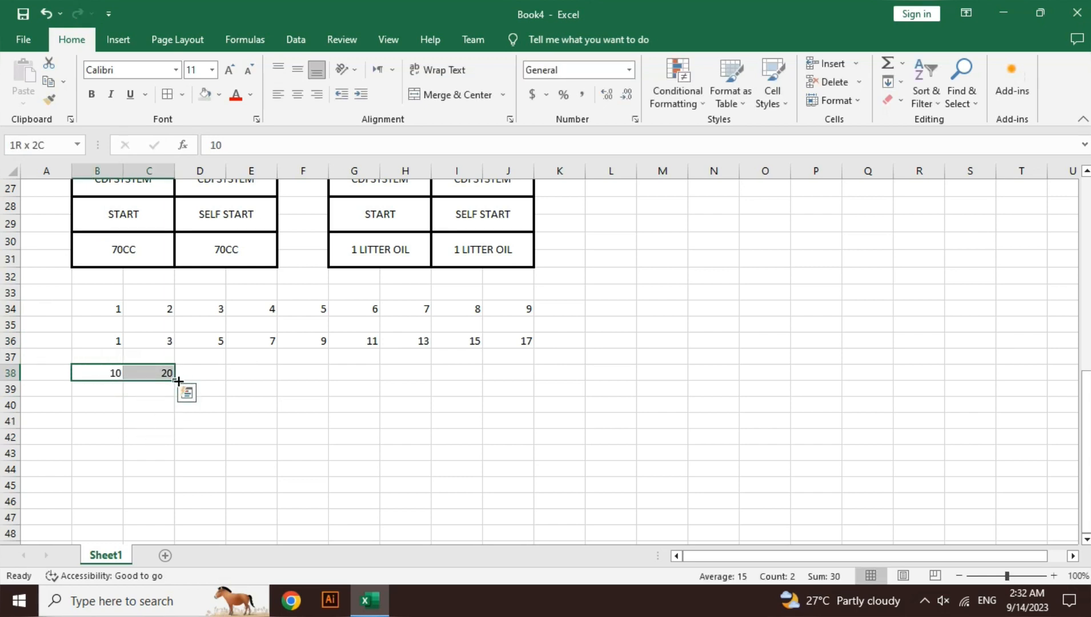
pyautogui.moveTo(177, 380); pyautogui.dragTo(526, 387)
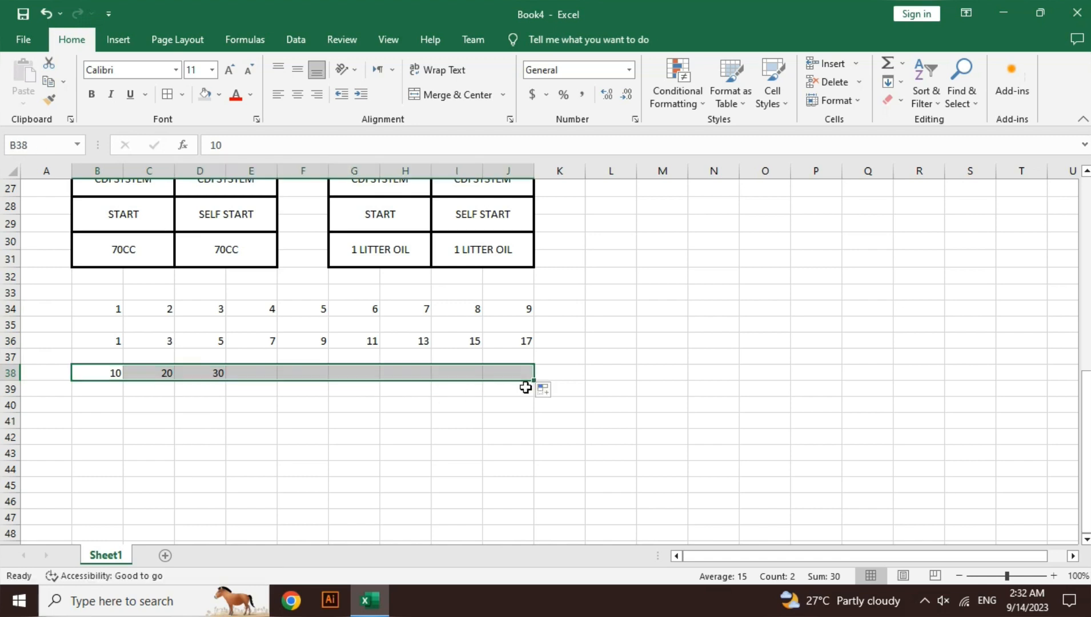
# Enter JAN in B40 and autofill the month names across to SEP in J40.
pyautogui.click(108, 401)
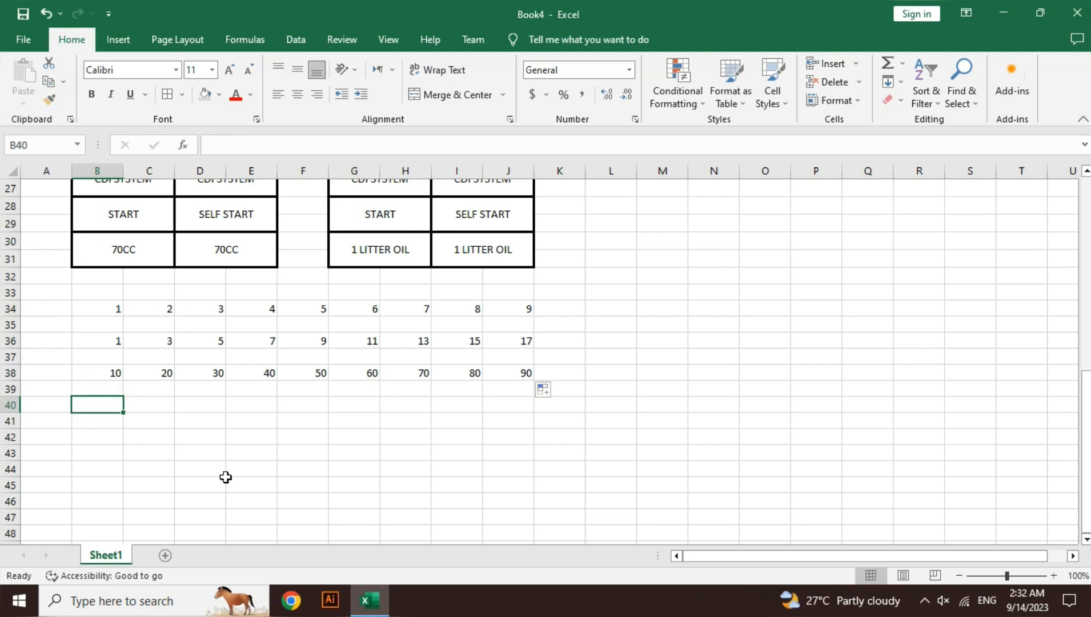
pyautogui.write('JAN')
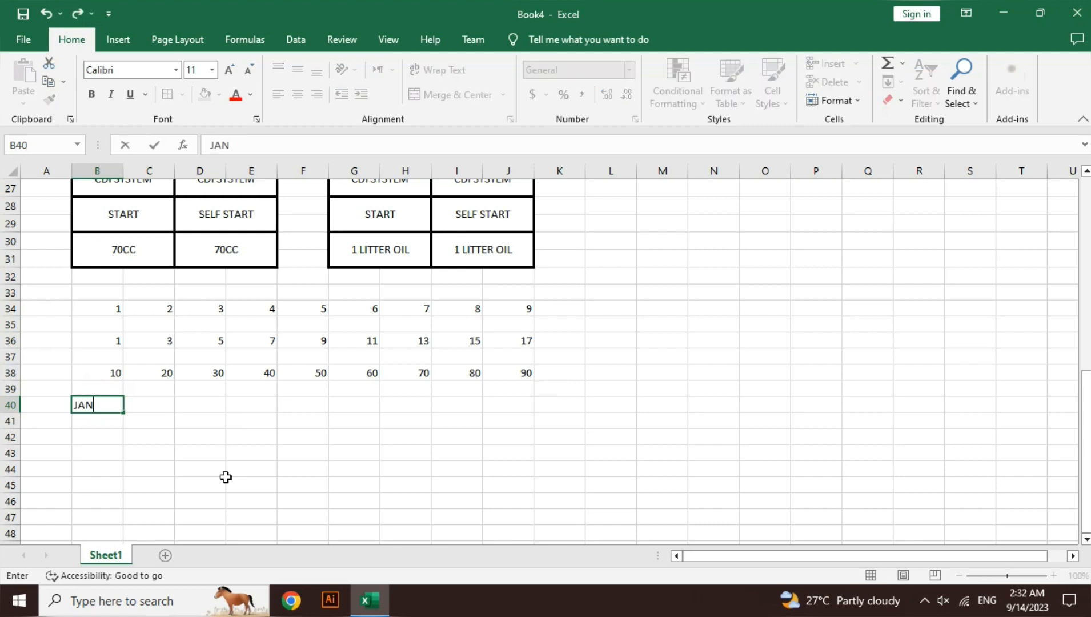
pyautogui.press('Return')
pyautogui.press('Up')
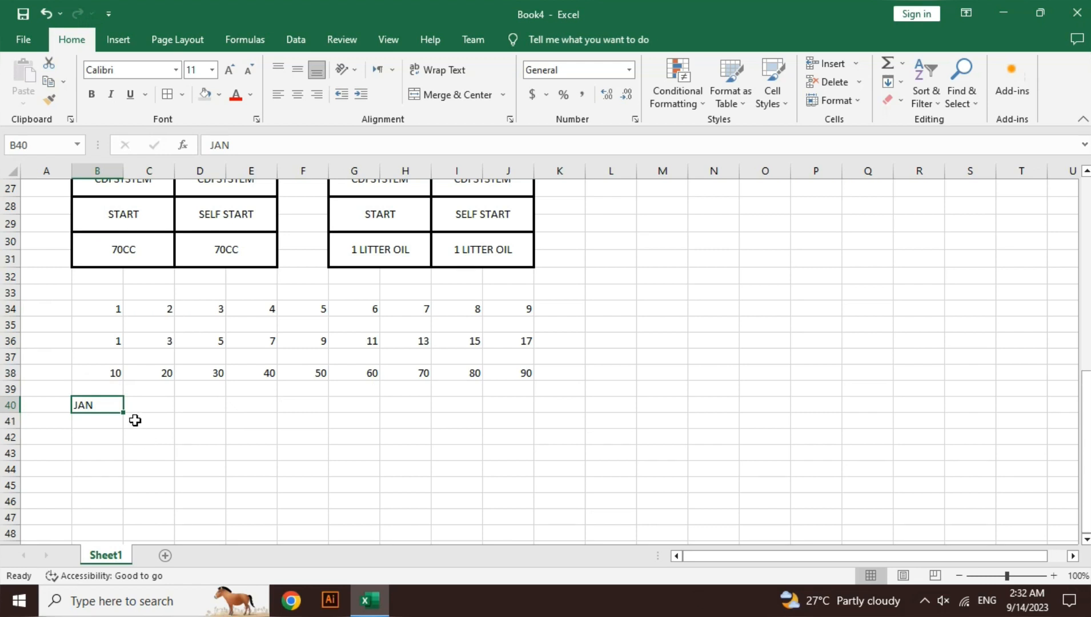
pyautogui.moveTo(125, 413); pyautogui.dragTo(550, 430)
# Enter MON in B42 and autofill the weekday names across to J42.
pyautogui.click(101, 441)
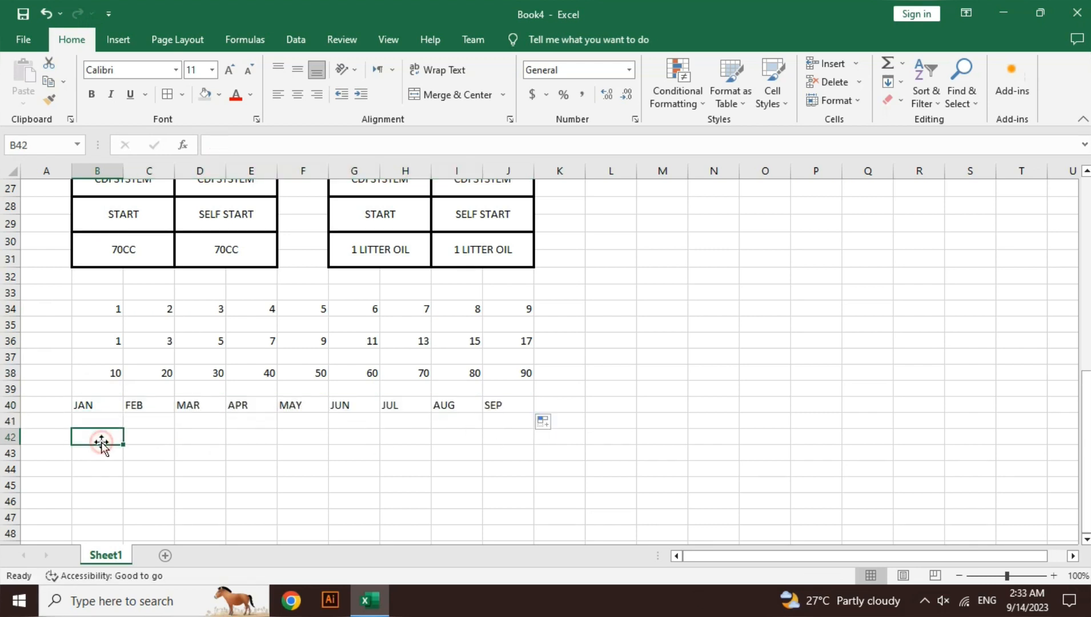
pyautogui.write('MON')
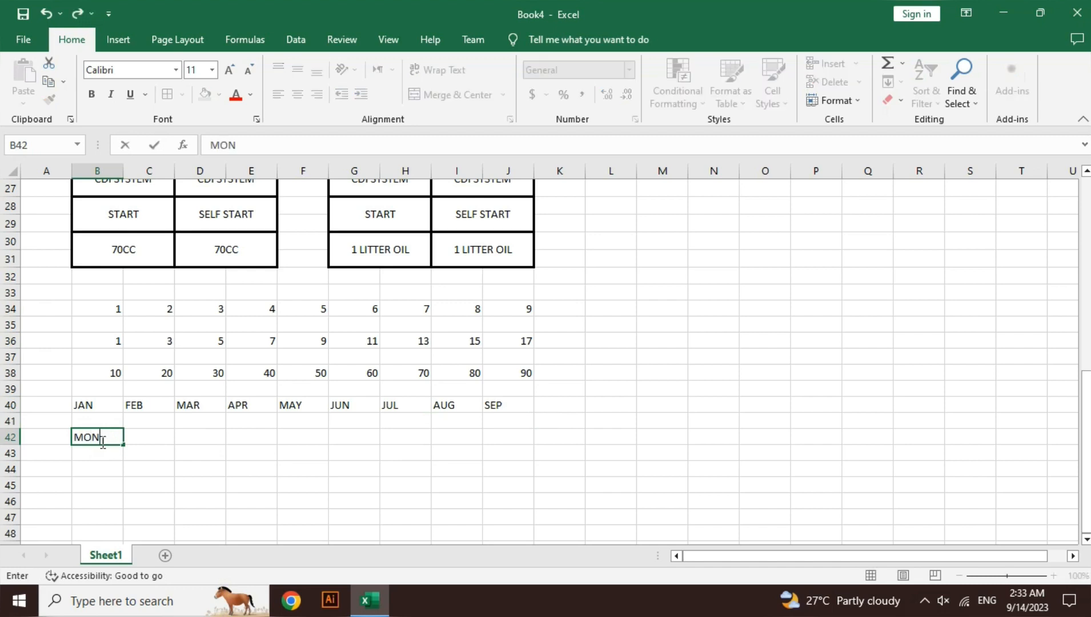
pyautogui.press('Return')
pyautogui.click(101, 440)
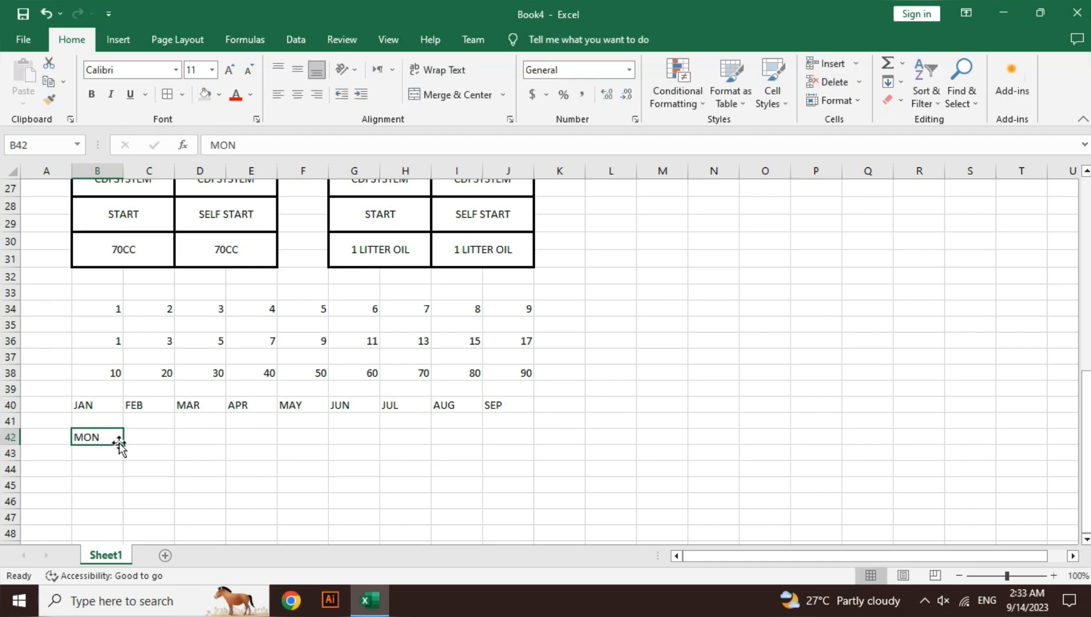
pyautogui.moveTo(123, 446); pyautogui.dragTo(526, 470)
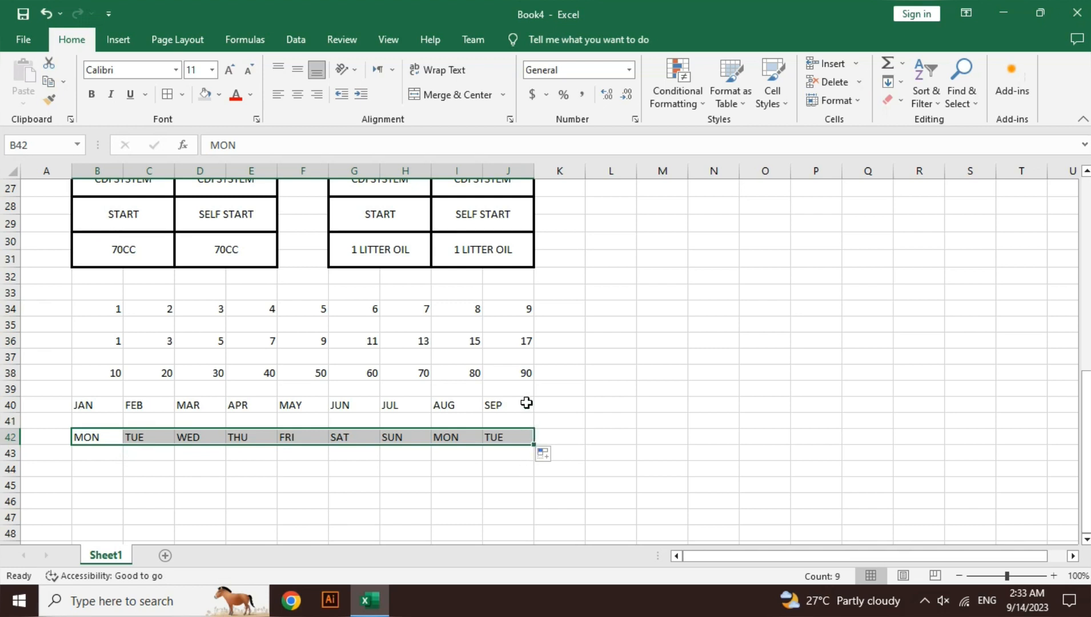
# Apply All Borders to the five series rows 34, 36, 38, 40 and 42 from column B to J.
pyautogui.moveTo(526, 402); pyautogui.dragTo(521, 307)
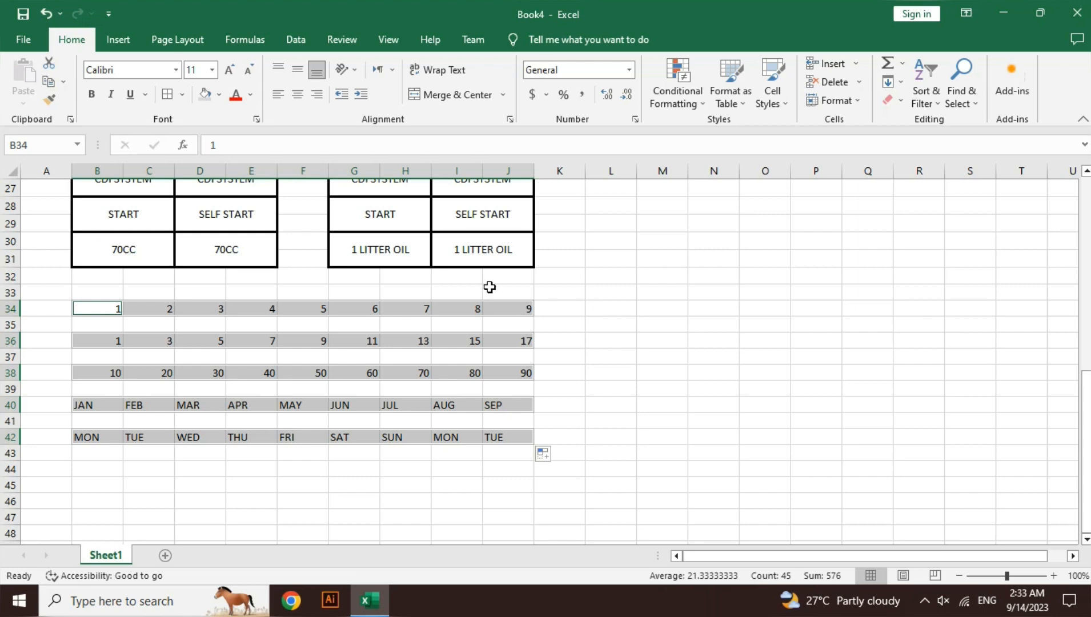
pyautogui.click(181, 95)
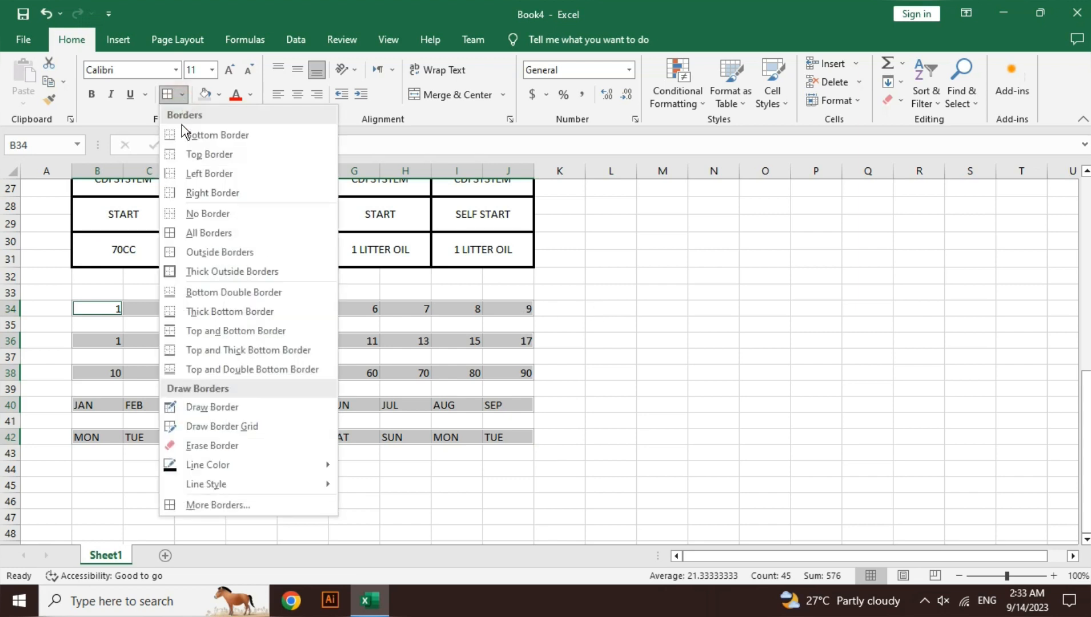
pyautogui.click(201, 231)
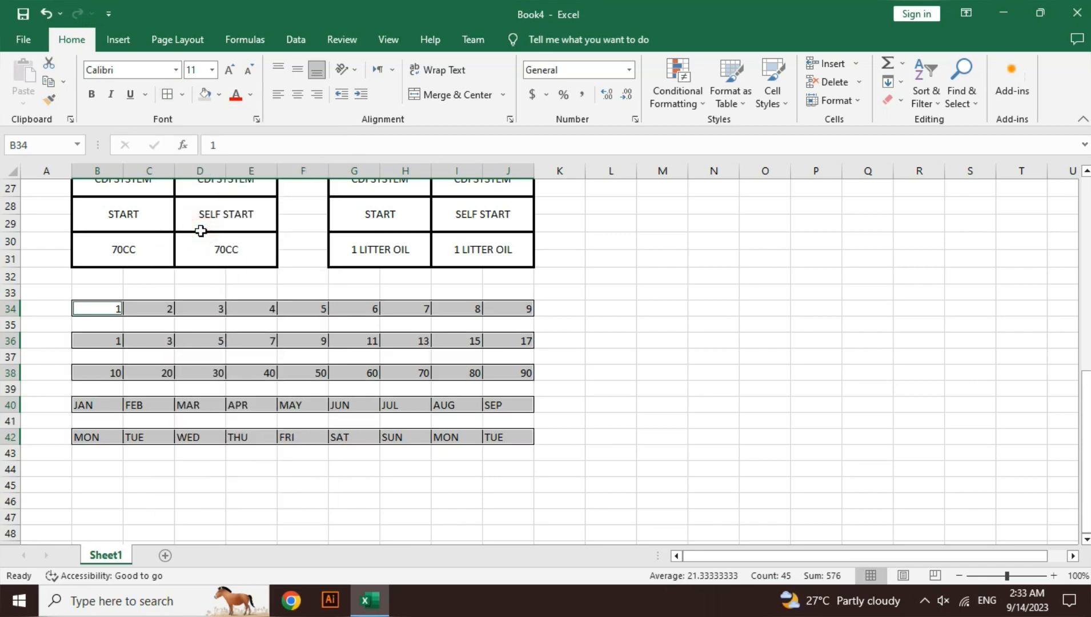
pyautogui.click(578, 290)
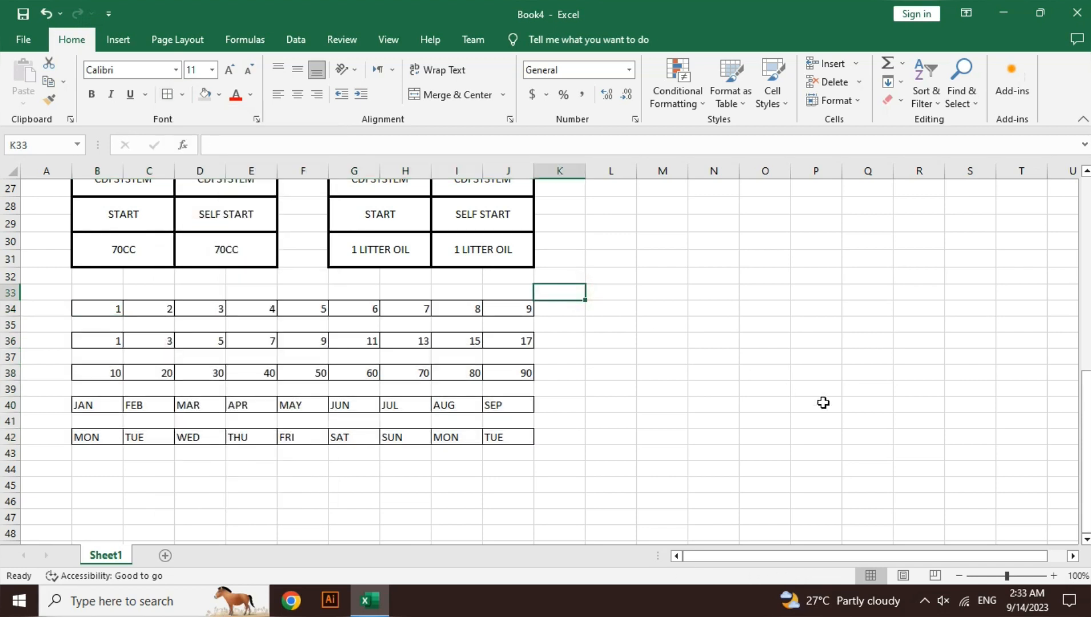
# Merge and center the range D1:H2 above the first table for the sheet title.
pyautogui.moveTo(1087, 445); pyautogui.dragTo(1082, 240)
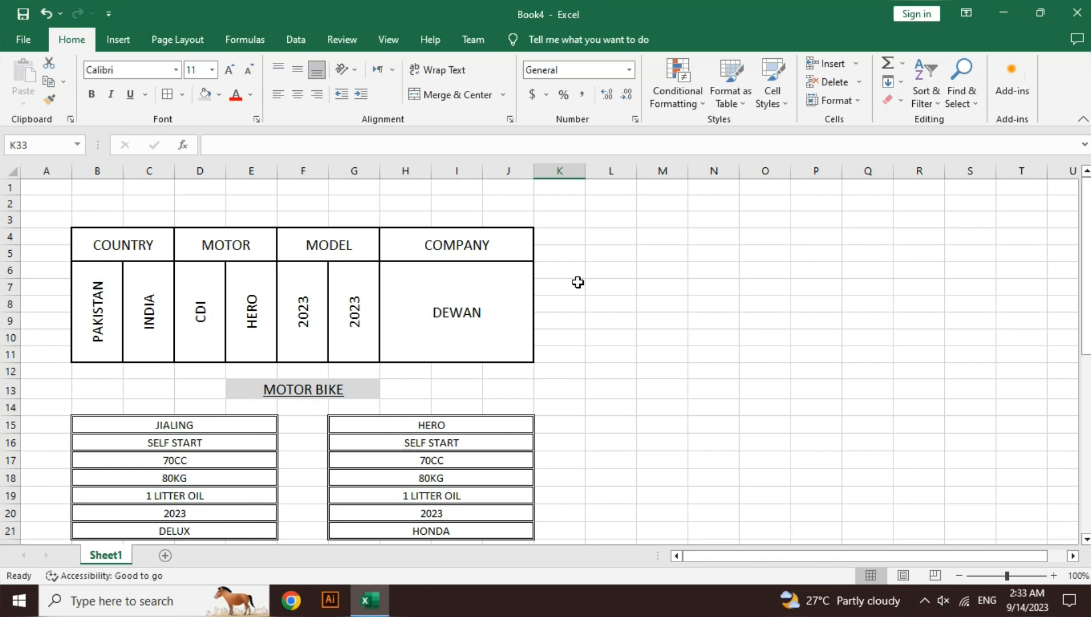
pyautogui.click(311, 193)
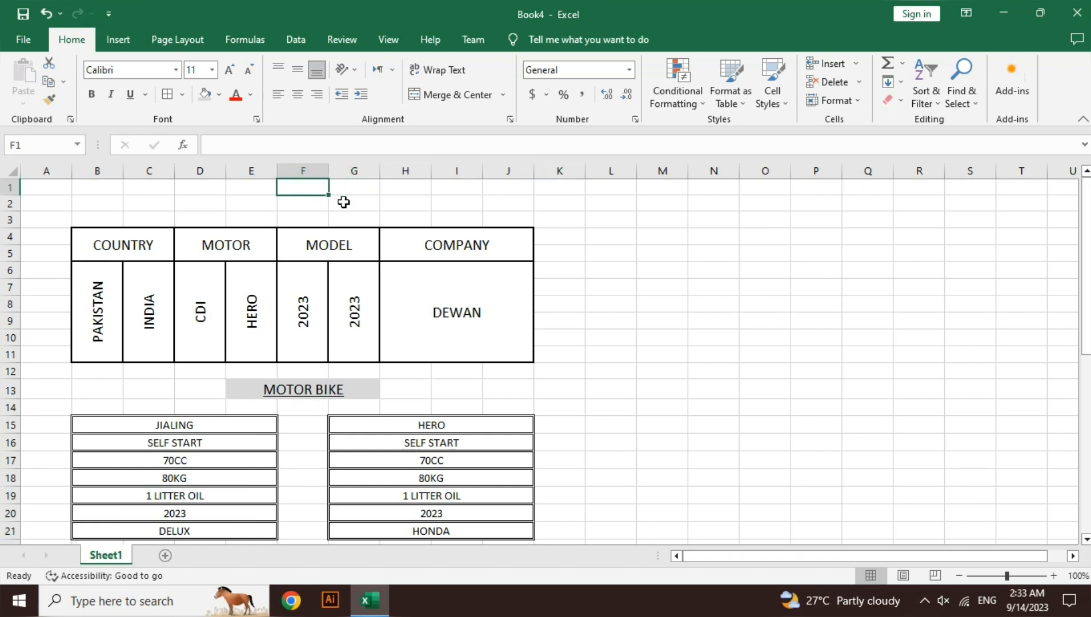
pyautogui.press('Left')
pyautogui.press('Left')
pyautogui.hotkey('shift', 'Down')
pyautogui.hotkey('shift', 'Right')
pyautogui.hotkey('shift', 'Right')
pyautogui.hotkey('shift', 'Right')
pyautogui.hotkey('shift', 'Right')
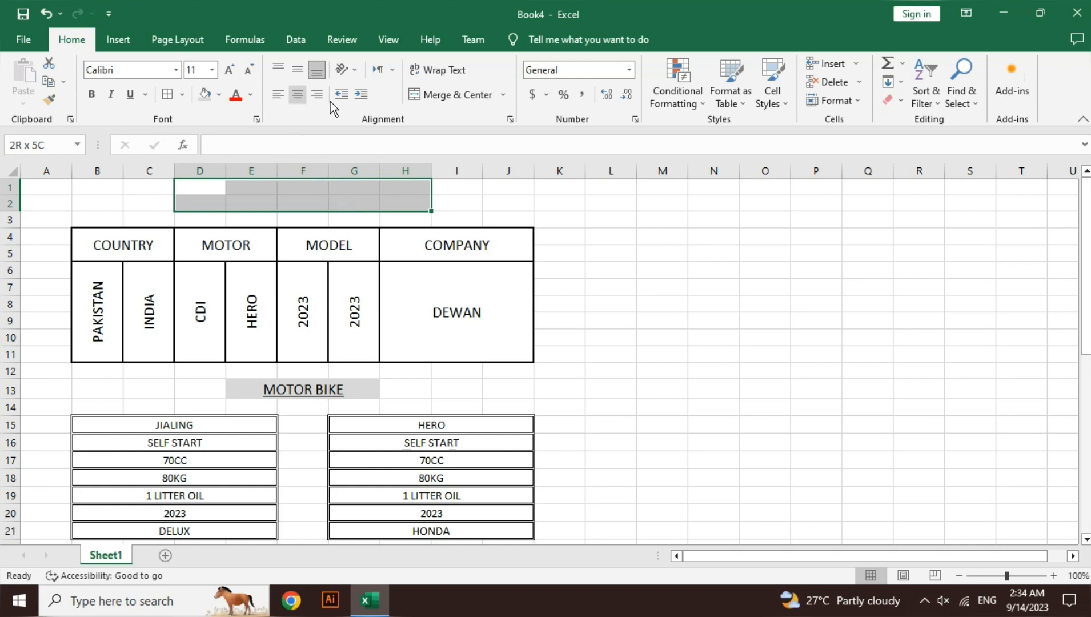
pyautogui.click(440, 97)
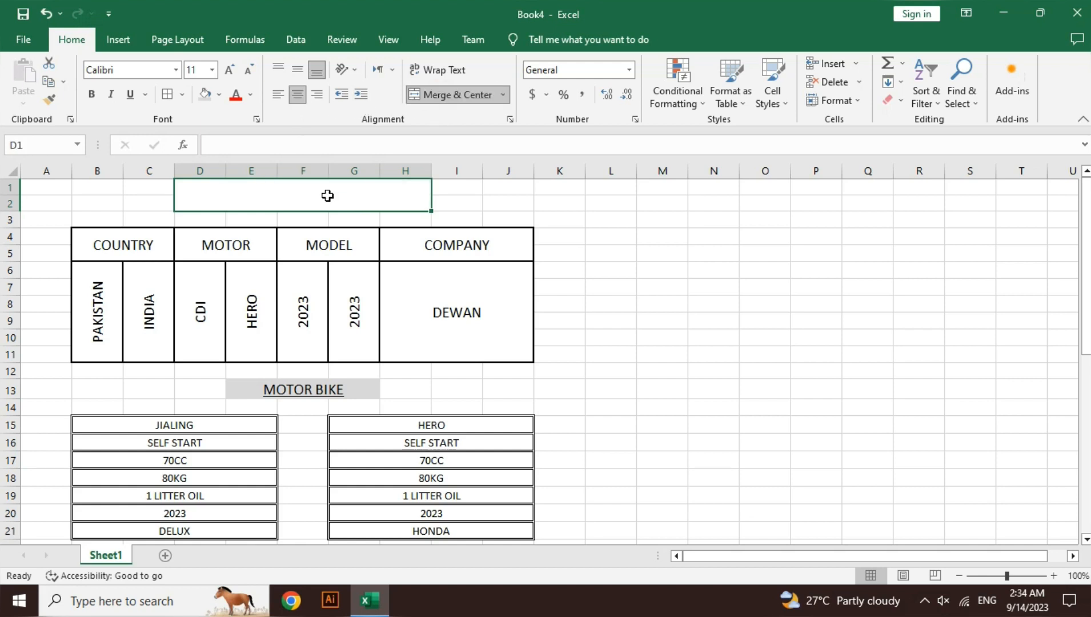
# Enter the title FORMATING ASSIGMENT in the merged cell D1.
pyautogui.write('FORMATI')
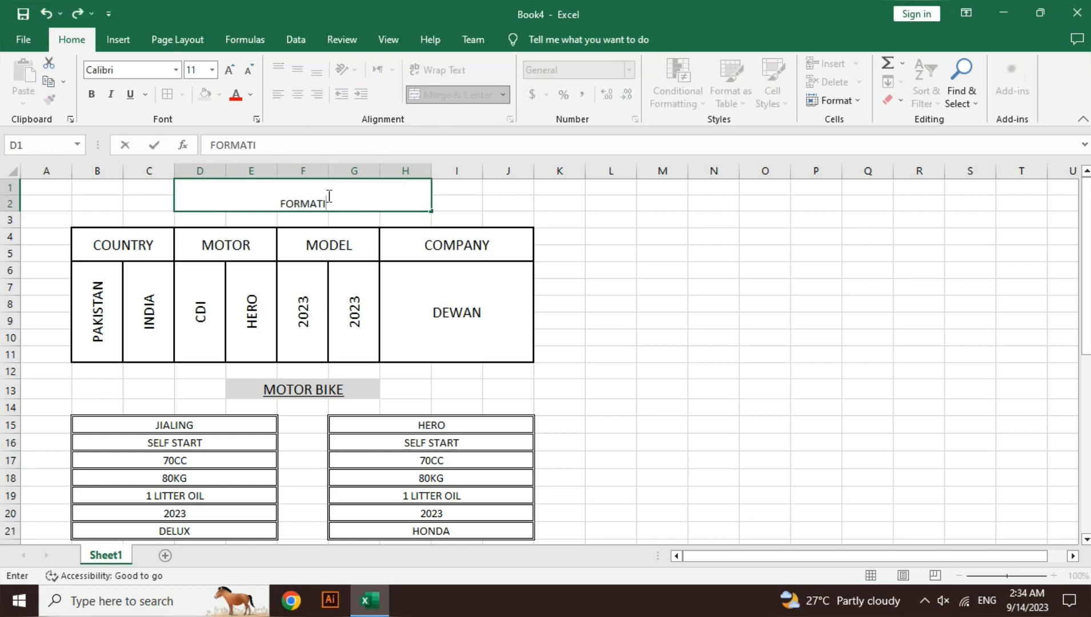
pyautogui.write('NG ASSI')
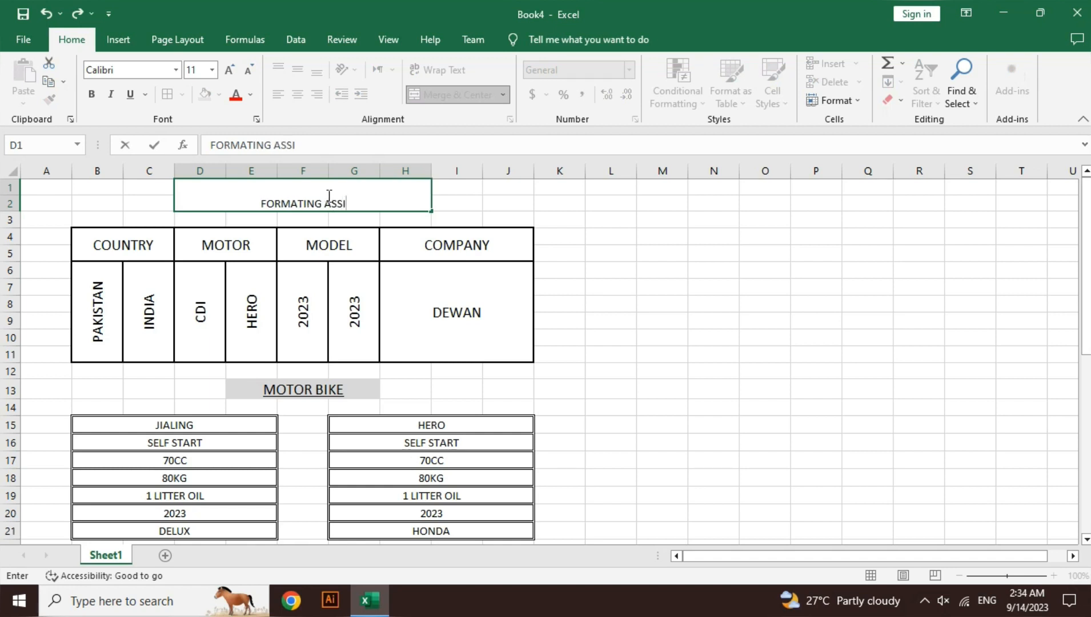
pyautogui.write('GMENT')
pyautogui.press('Return')
# Underline the title in D1 and increase its font size to 18.
pyautogui.click(327, 196)
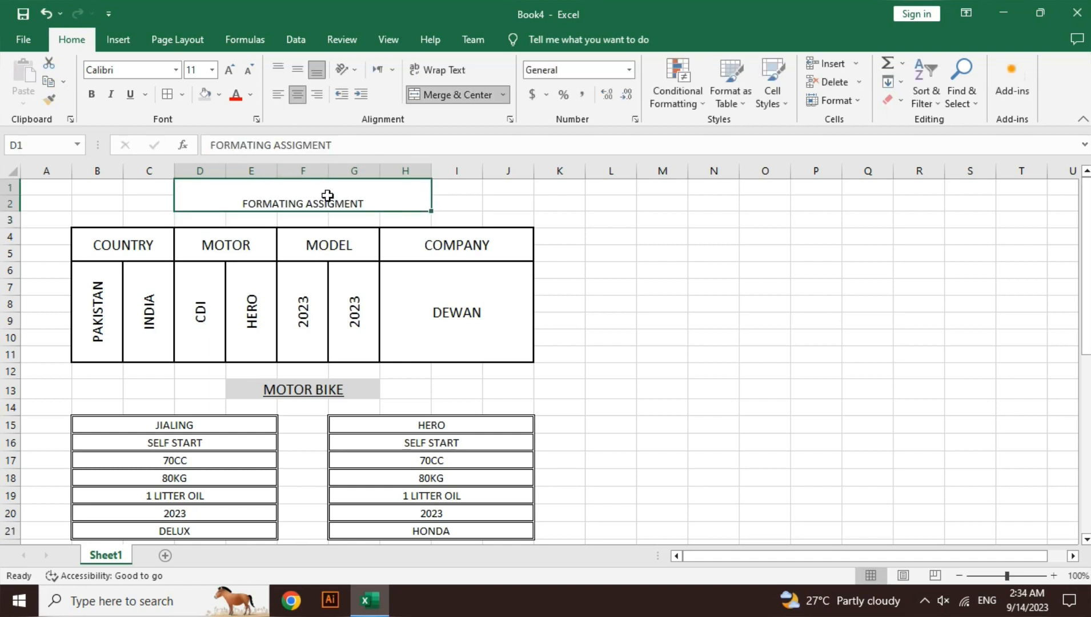
pyautogui.click(130, 96)
pyautogui.click(229, 69)
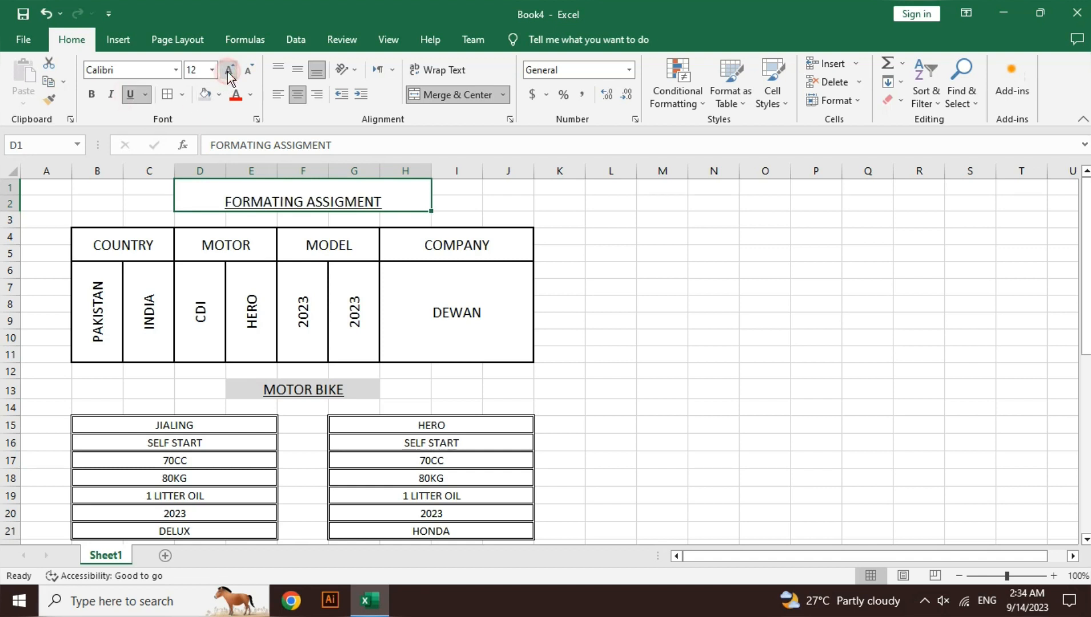
pyautogui.click(229, 69)
pyautogui.click(229, 70)
pyautogui.click(229, 70)
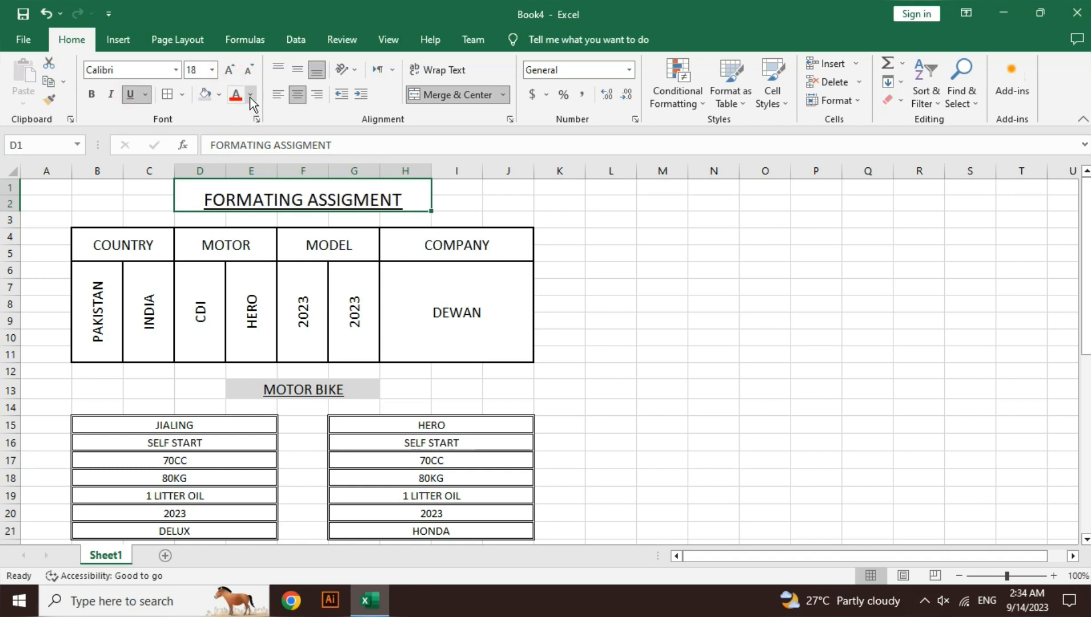
pyautogui.click(548, 283)
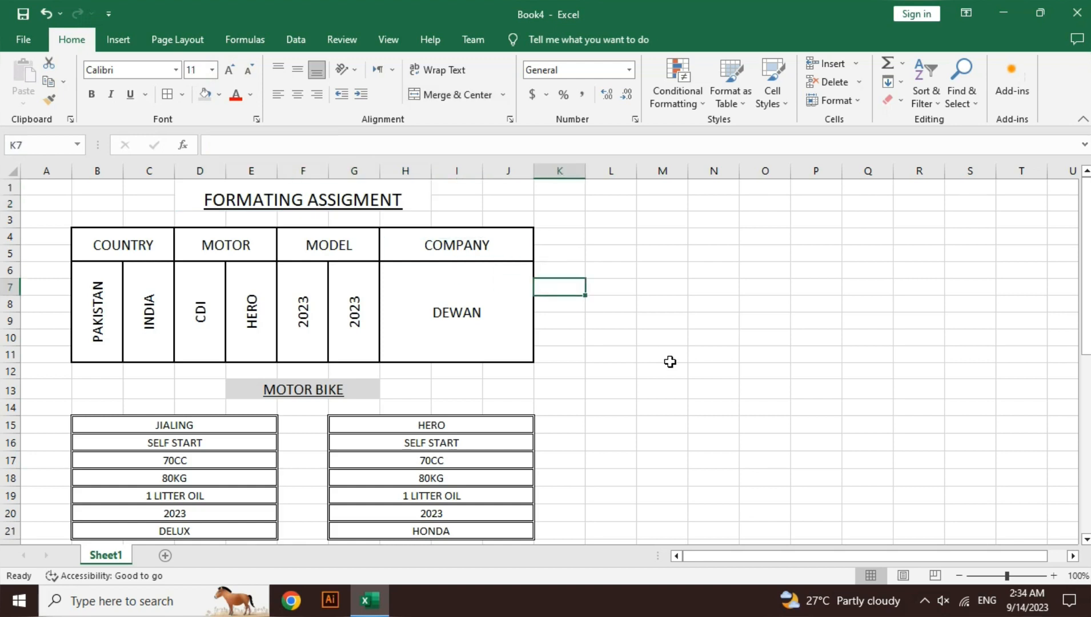
# Make the sheet title in D1 bold.
pyautogui.click(378, 200)
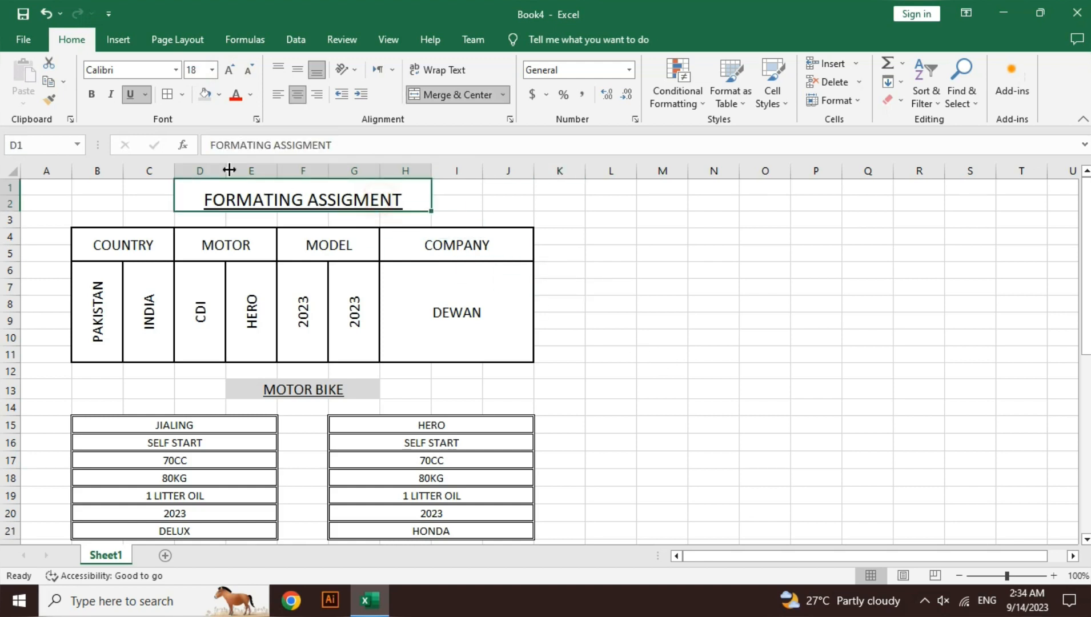
pyautogui.click(92, 95)
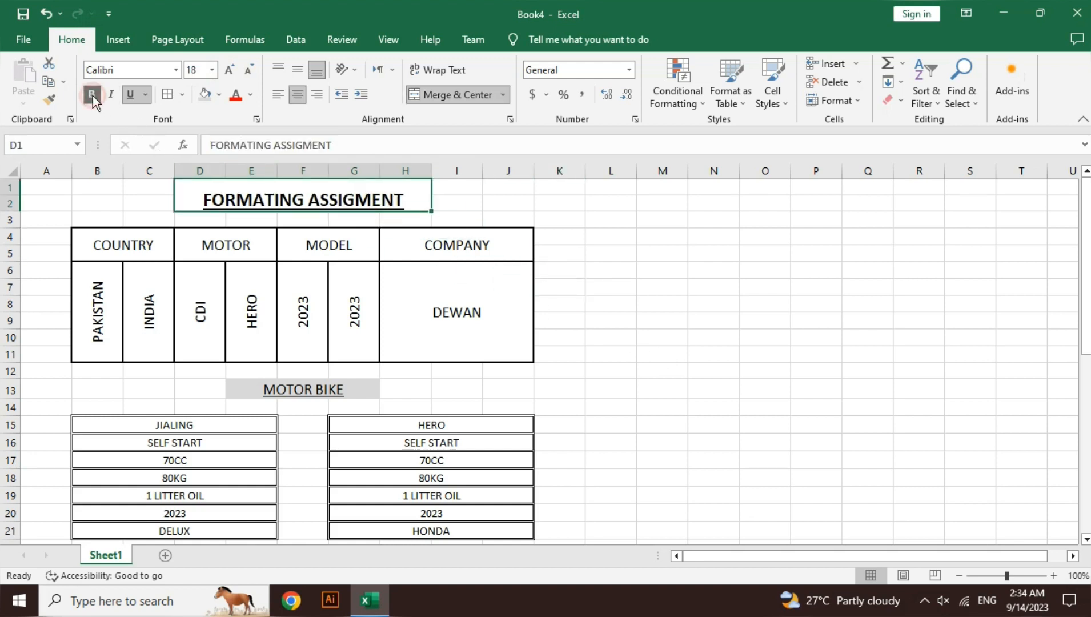
pyautogui.click(597, 312)
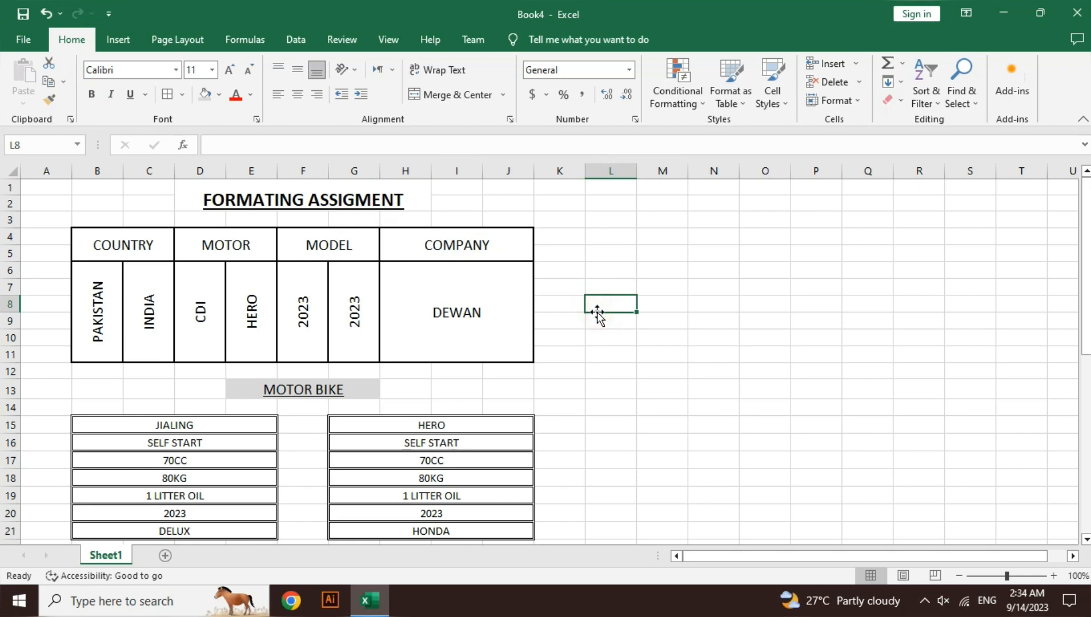
# Zoom the sheet out to 40% to review the complete layout of tables and series.
pyautogui.click(961, 575)
pyautogui.click(961, 574)
pyautogui.click(961, 575)
pyautogui.click(961, 574)
pyautogui.click(960, 575)
pyautogui.click(961, 574)
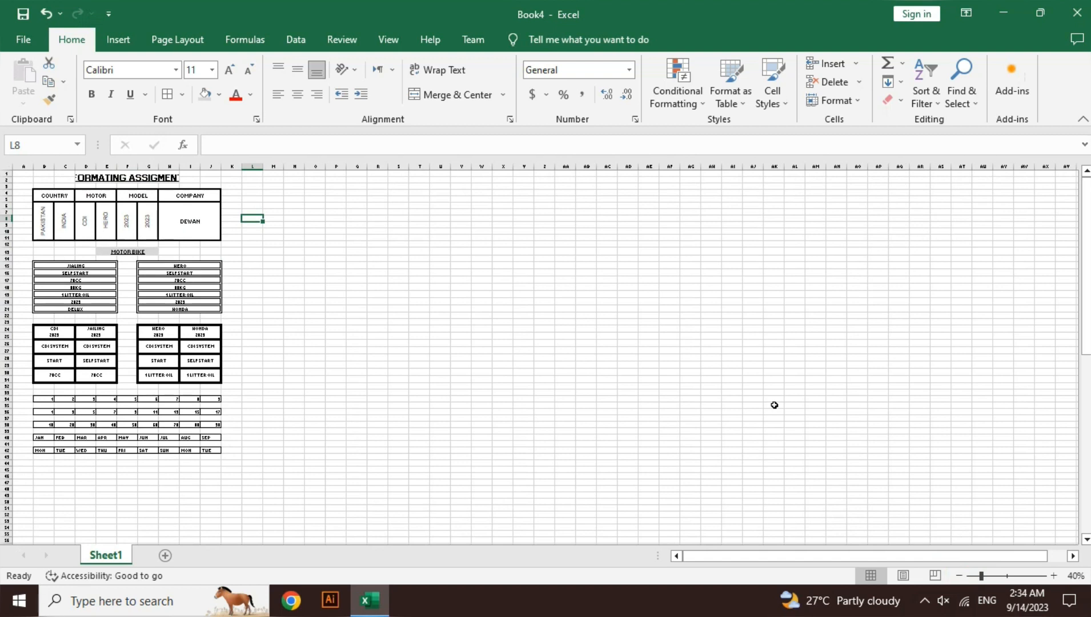